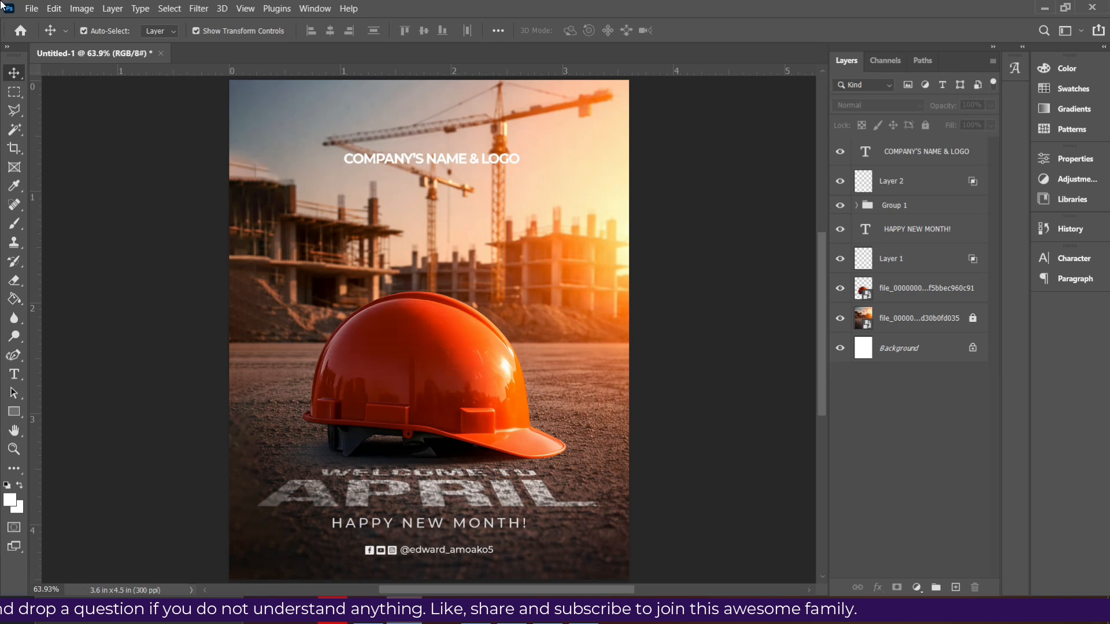
- Create a 1080 x 1350 px document at 300 pixels/inch named NEW MONTH DESIGN
{"action": "left_click", "coordinate": [32, 9]}
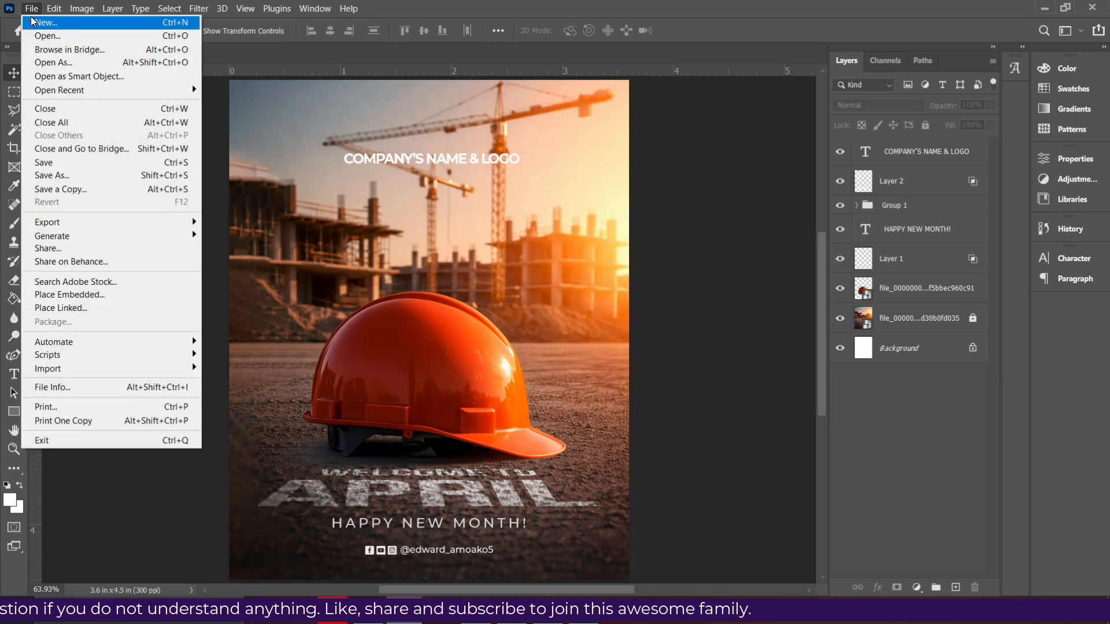
{"action": "left_click", "coordinate": [33, 22]}
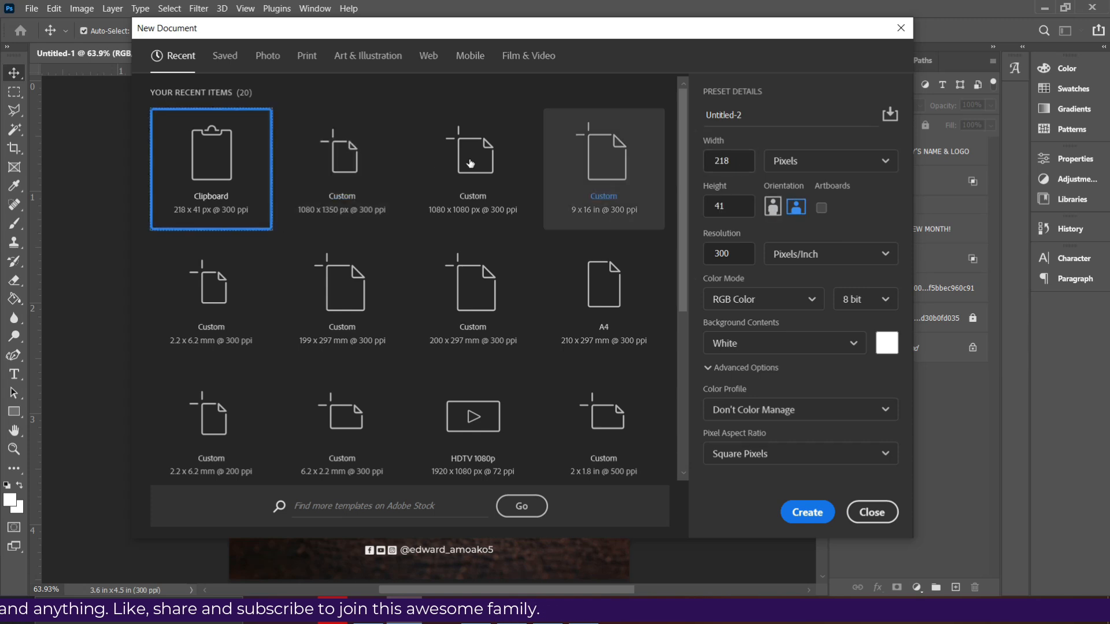
{"action": "left_click", "coordinate": [368, 155]}
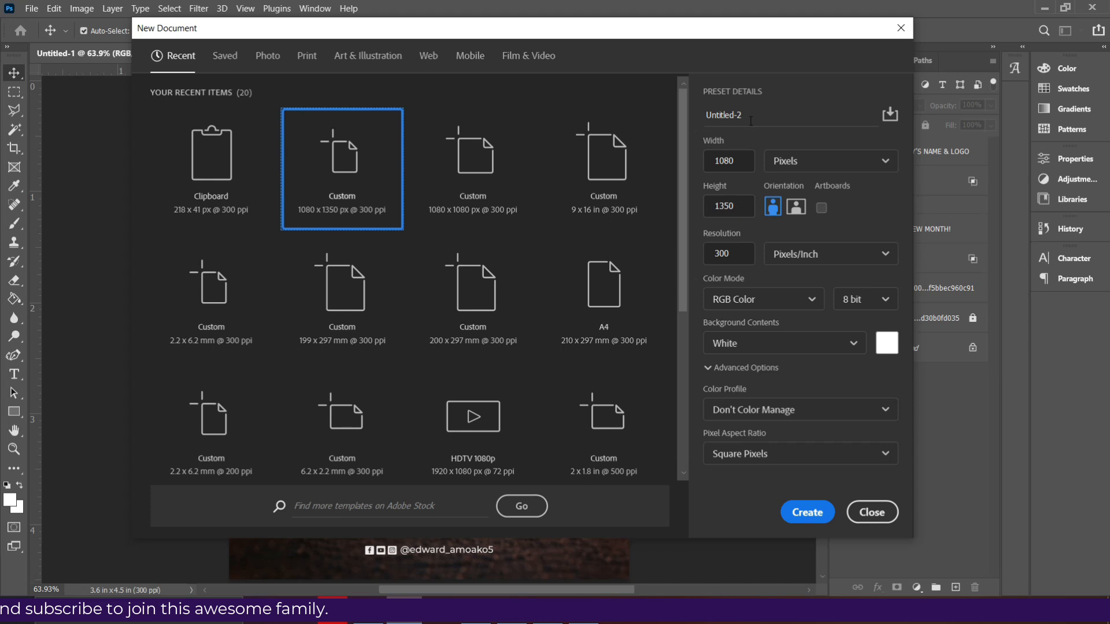
{"action": "left_click_drag", "start_coordinate": [750, 121], "coordinate": [678, 117]}
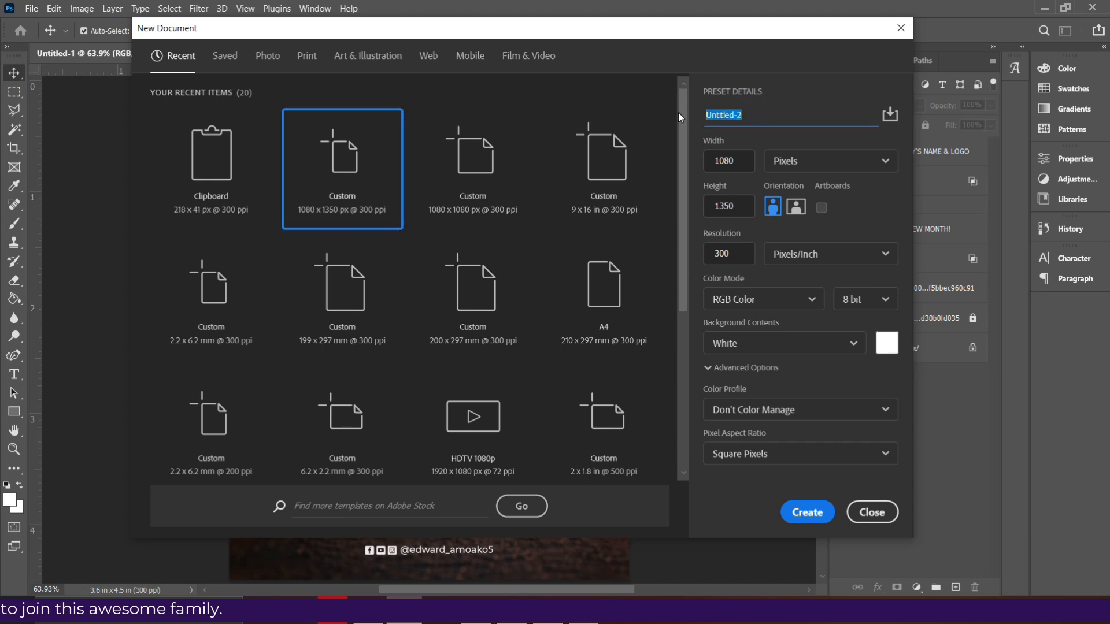
{"action": "type", "text": "NEW"}
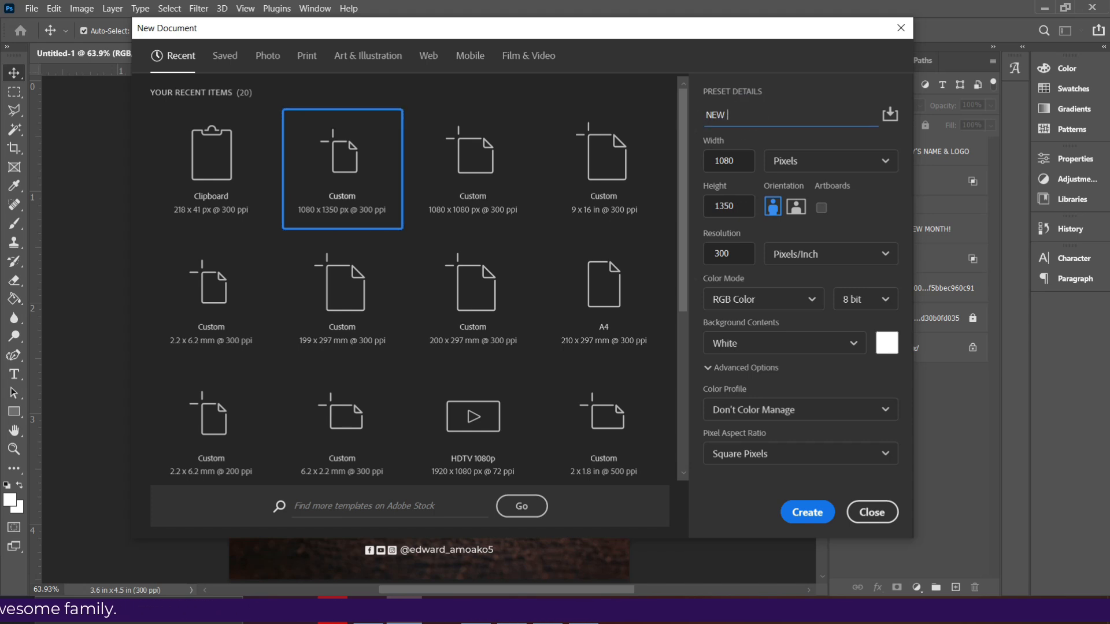
{"action": "type", "text": " MONTH DESIGN"}
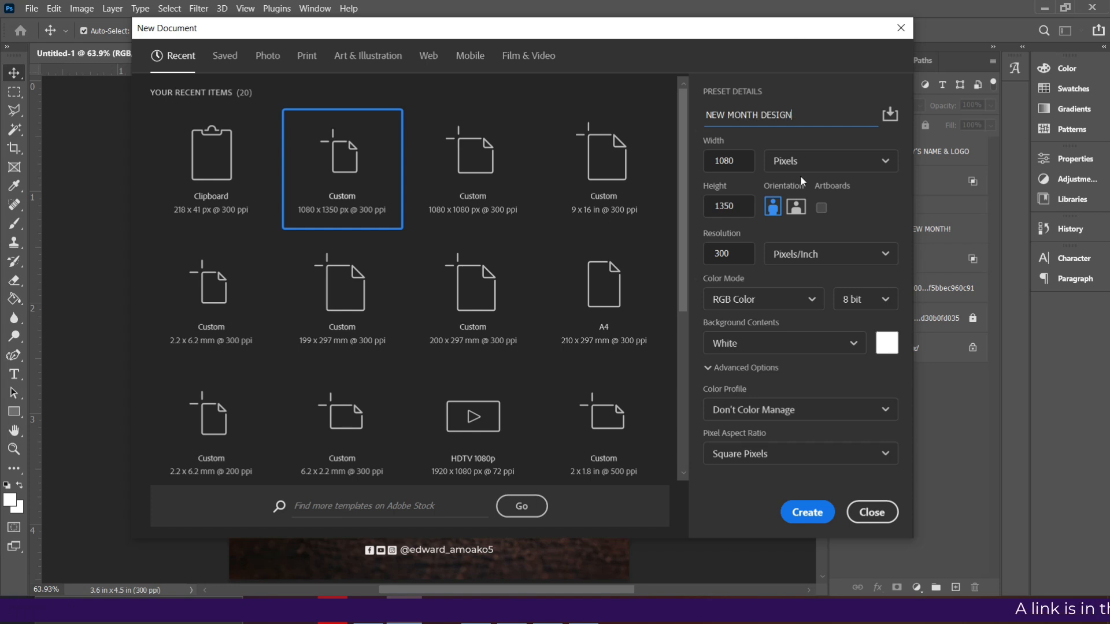
{"action": "left_click_drag", "start_coordinate": [739, 253], "coordinate": [705, 257]}
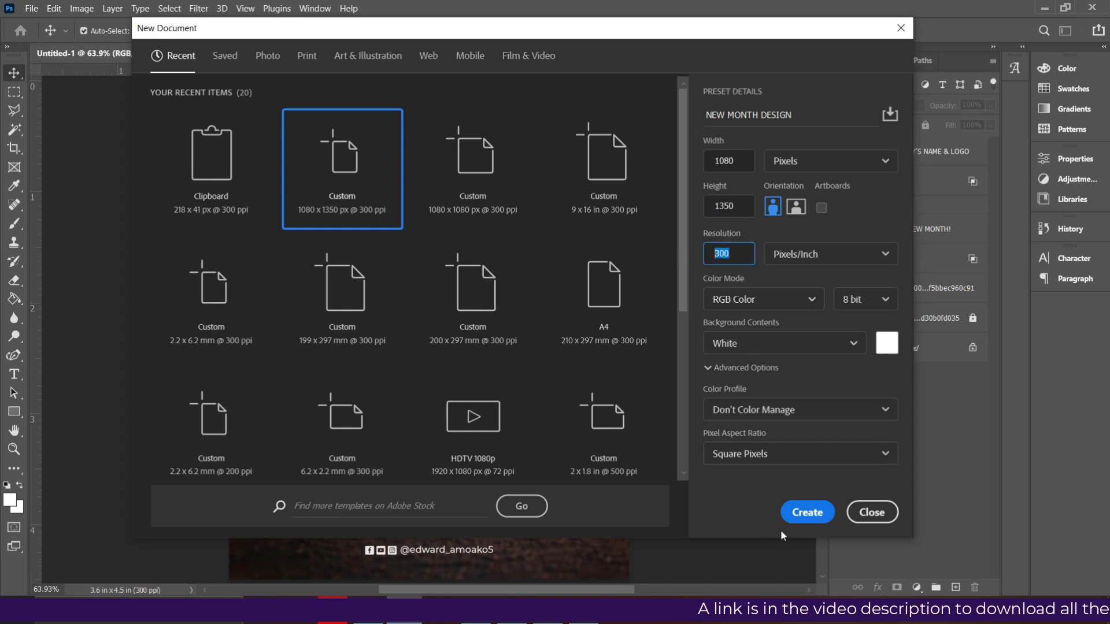
{"action": "left_click", "coordinate": [806, 512]}
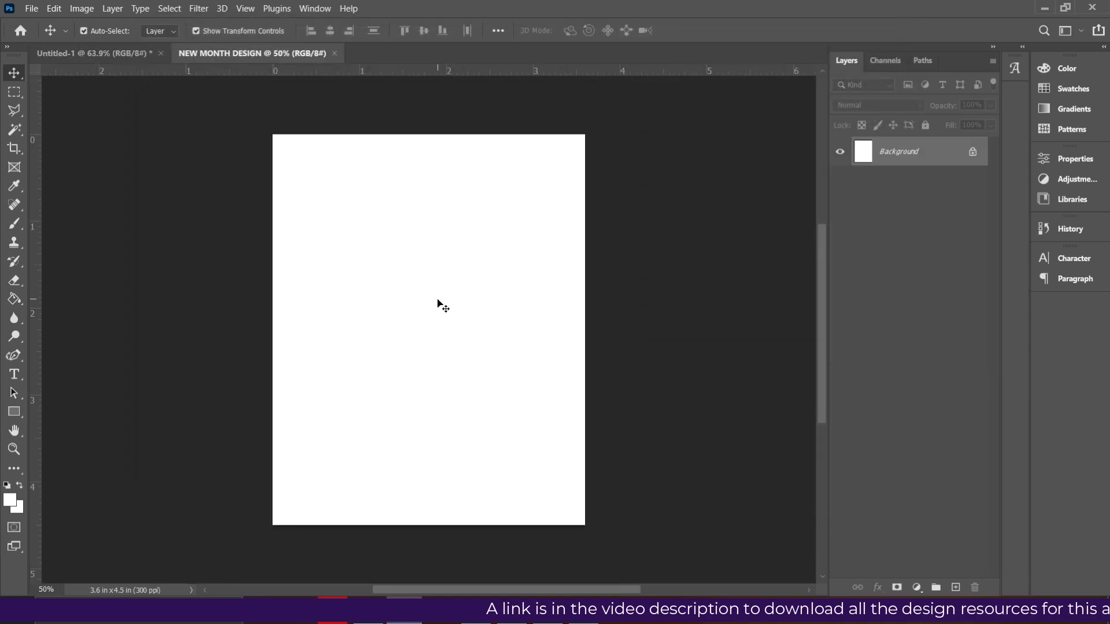
- Switch to File Explorer and bring the construction-site and orange helmet images from the Desktop into the new document
{"action": "key", "text": "alt+Tab"}
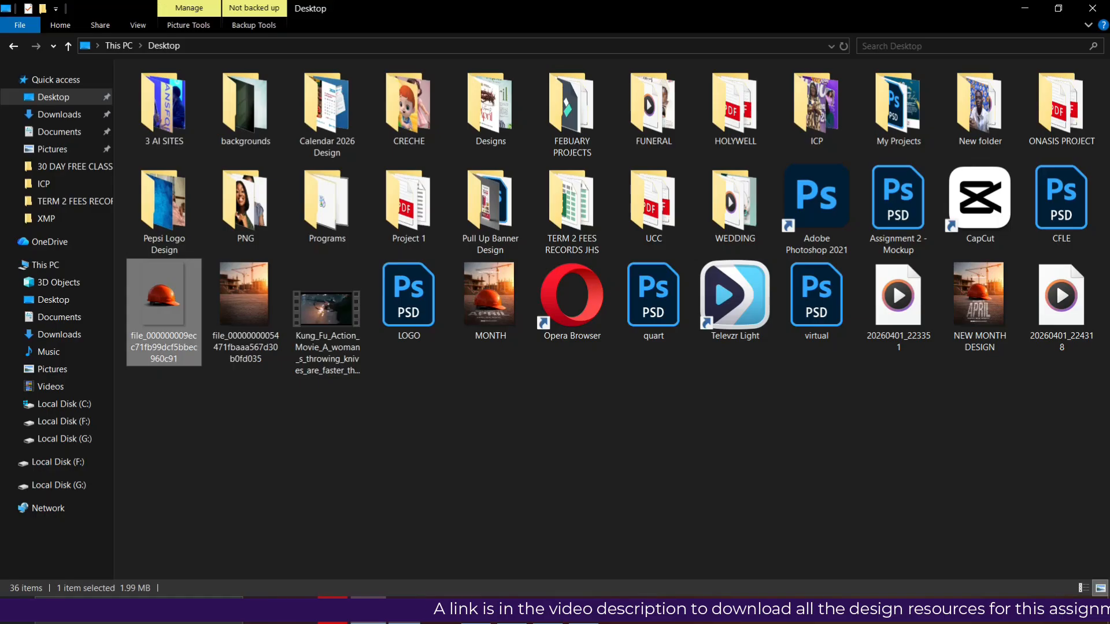
{"action": "left_click", "coordinate": [231, 302]}
{"action": "left_click", "coordinate": [144, 301], "text": "ctrl"}
{"action": "left_click_drag", "start_coordinate": [256, 304], "coordinate": [413, 482]}
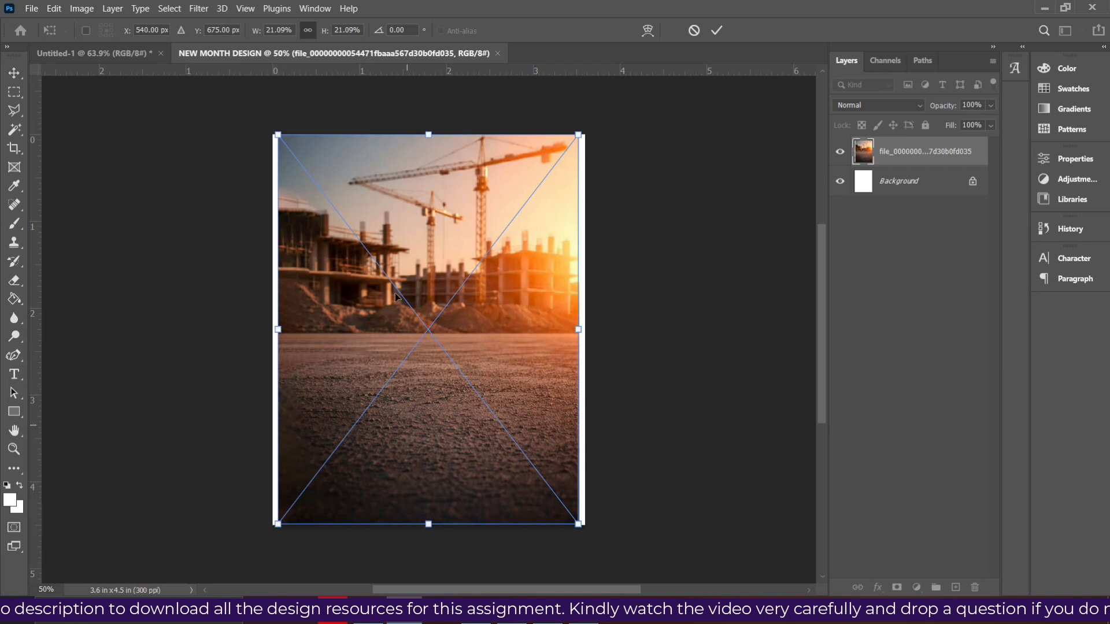
- Scale the construction-site image to about 22% and align it with the canvas top so it covers the whole canvas
{"action": "left_click_drag", "start_coordinate": [278, 330], "coordinate": [274, 330]}
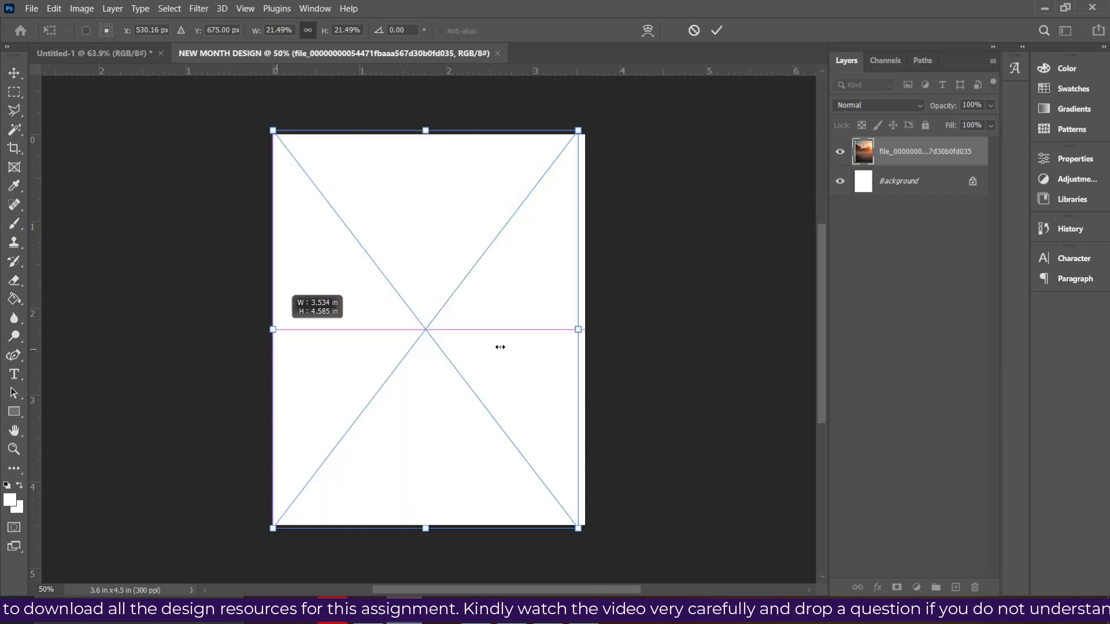
{"action": "left_click_drag", "start_coordinate": [580, 329], "coordinate": [584, 329]}
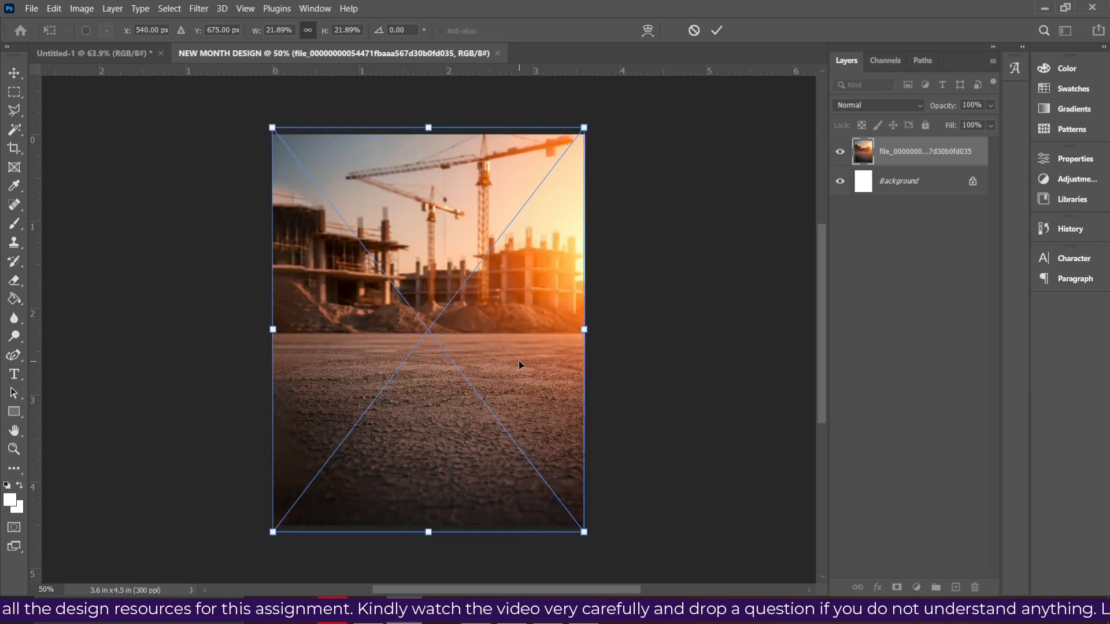
{"action": "left_click_drag", "start_coordinate": [519, 360], "coordinate": [514, 356]}
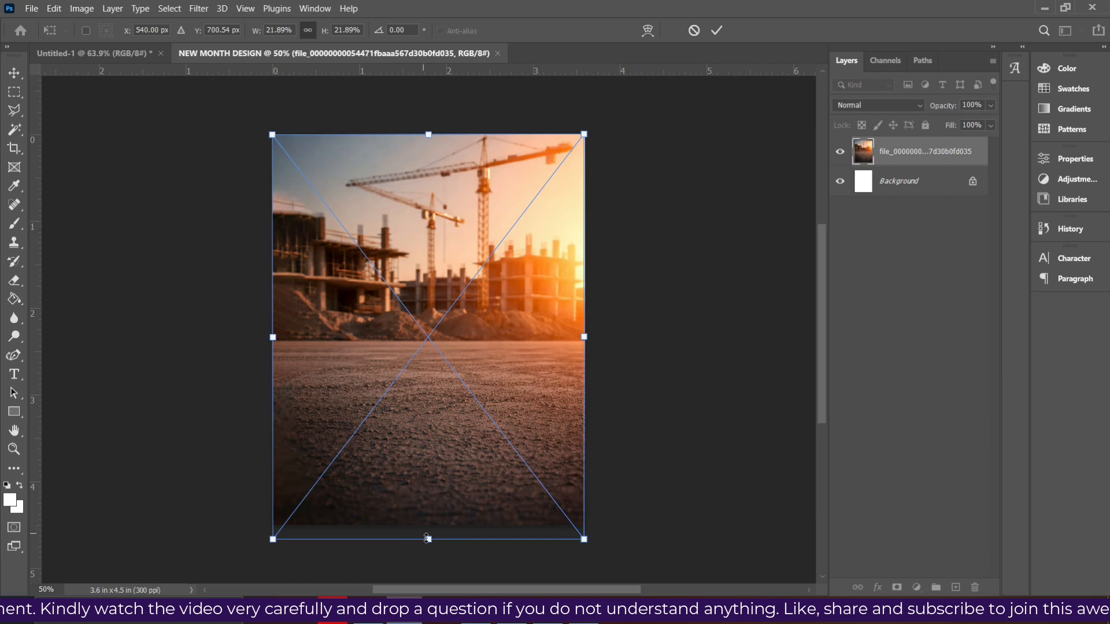
{"action": "left_click_drag", "start_coordinate": [427, 539], "coordinate": [428, 544]}
{"action": "key", "text": "Return"}
- Position the helmet image horizontally centred on the ground, commit its placement and hide its layer
{"action": "left_click_drag", "start_coordinate": [425, 355], "coordinate": [433, 345]}
{"action": "key", "text": "Return"}
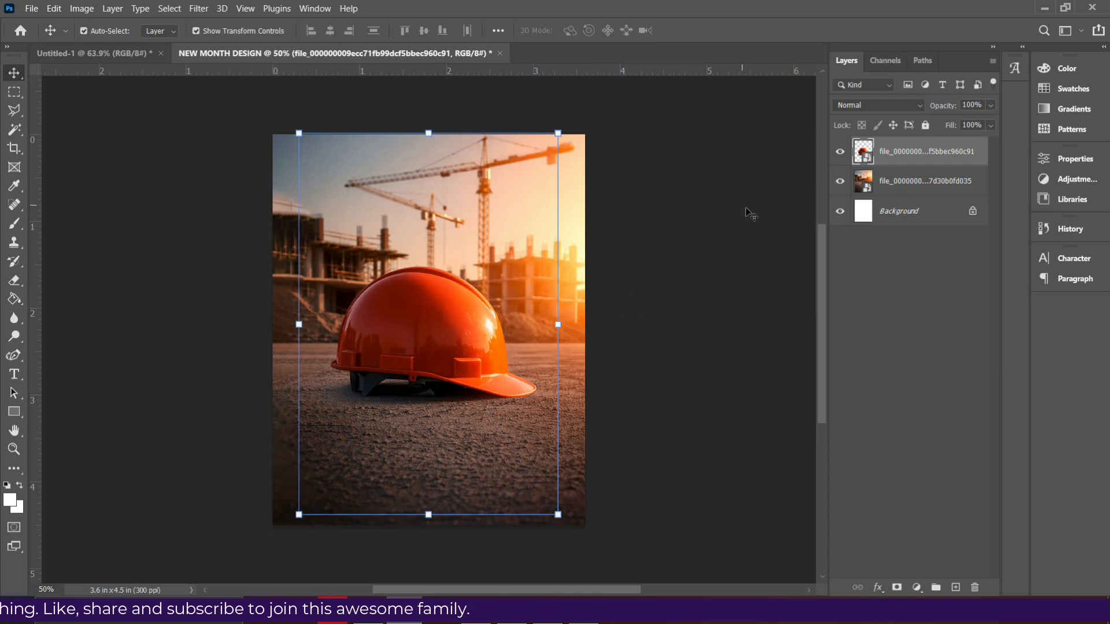
{"action": "left_click", "coordinate": [837, 152]}
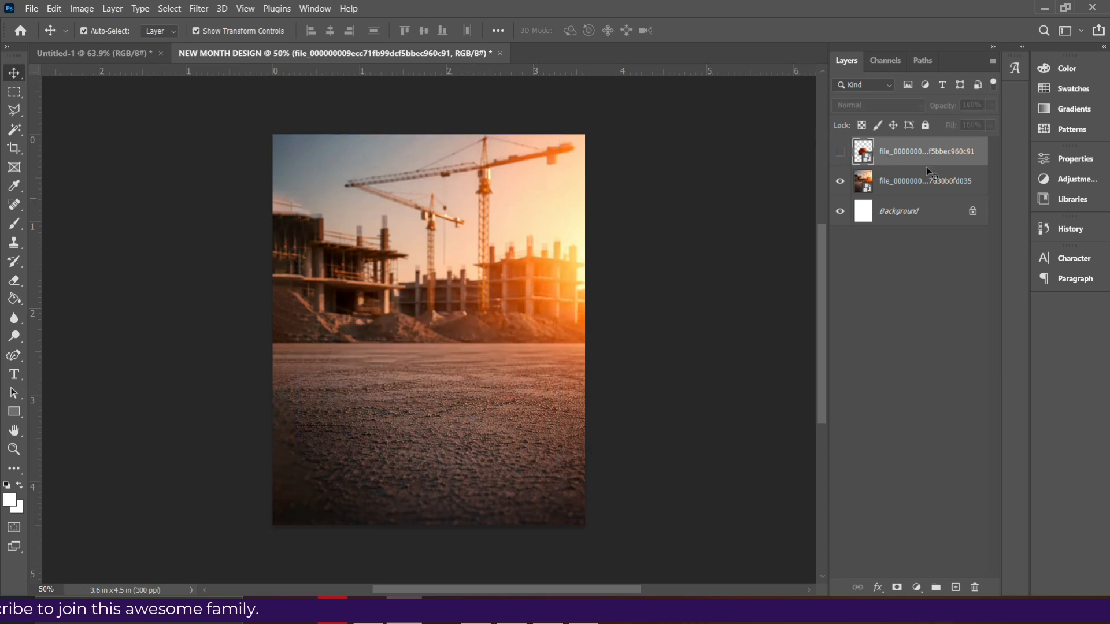
- Above the construction-site layer, set up text formatting with Bebas Neue, 14 pt size, Auto leading and -10 tracking
{"action": "left_click", "coordinate": [887, 183]}
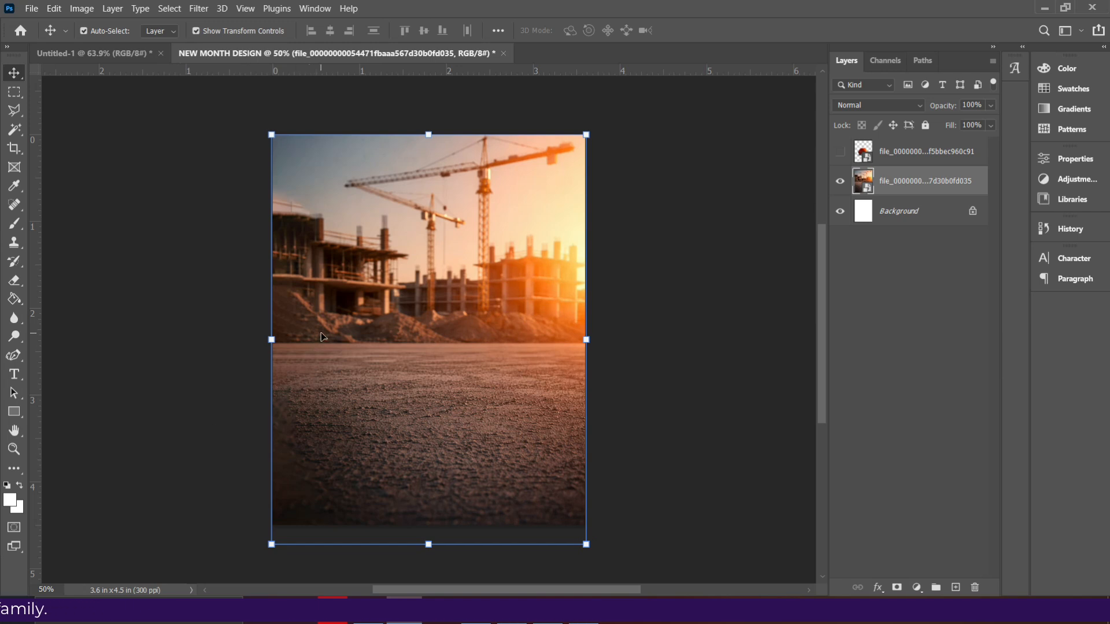
{"action": "left_click", "coordinate": [14, 374]}
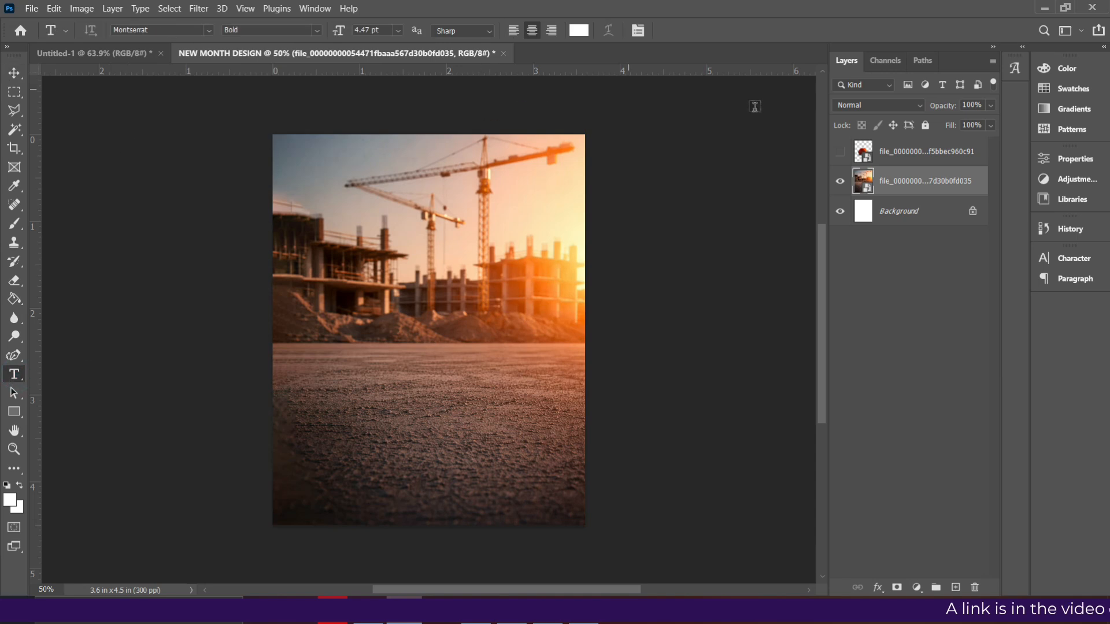
{"action": "left_click", "coordinate": [1072, 259]}
{"action": "left_click", "coordinate": [957, 278]}
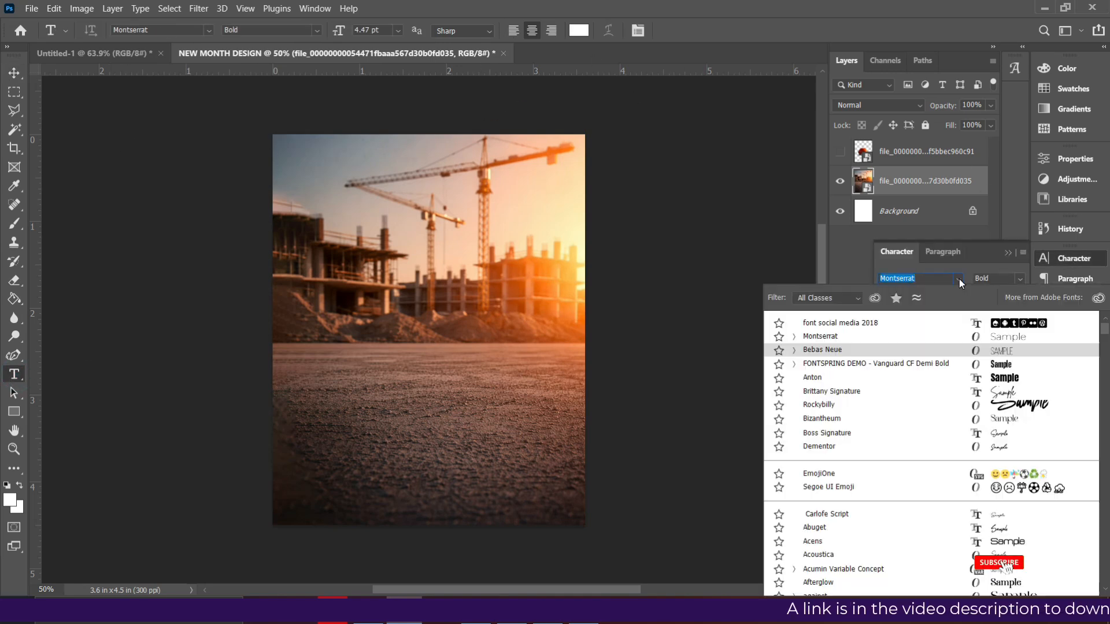
{"action": "left_click", "coordinate": [900, 354]}
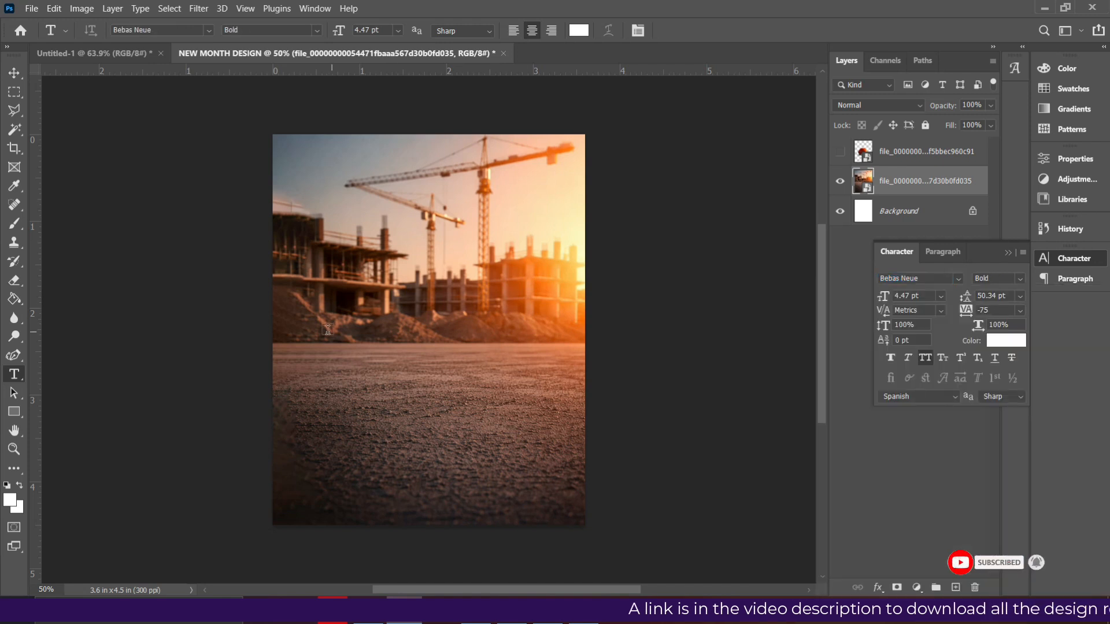
{"action": "left_click", "coordinate": [1020, 296]}
{"action": "left_click", "coordinate": [997, 308]}
{"action": "left_click", "coordinate": [1020, 310]}
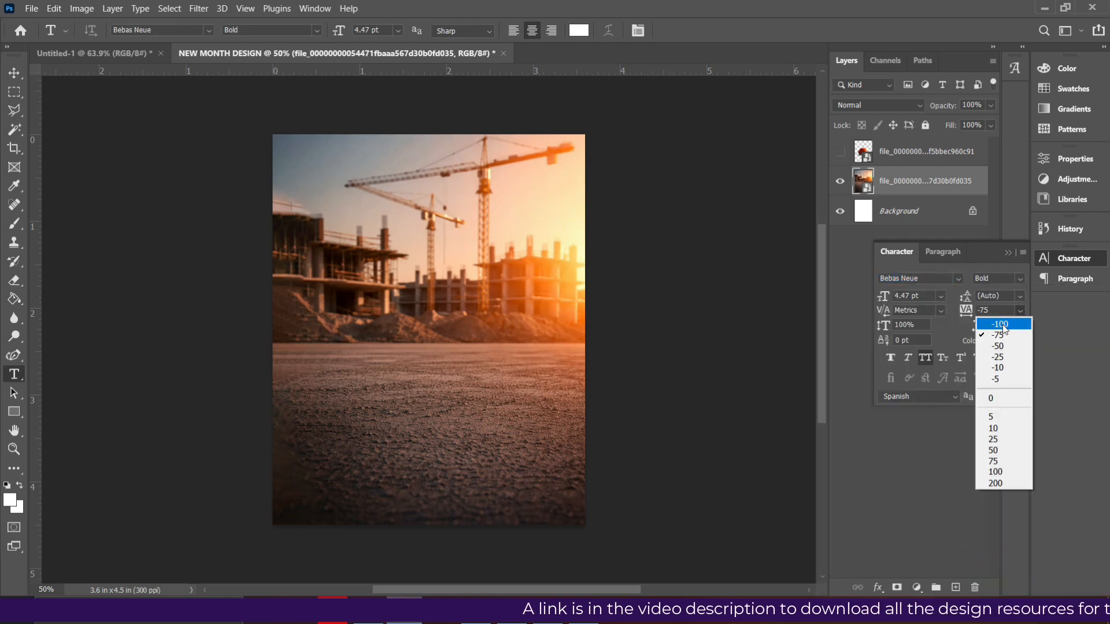
{"action": "left_click", "coordinate": [997, 368]}
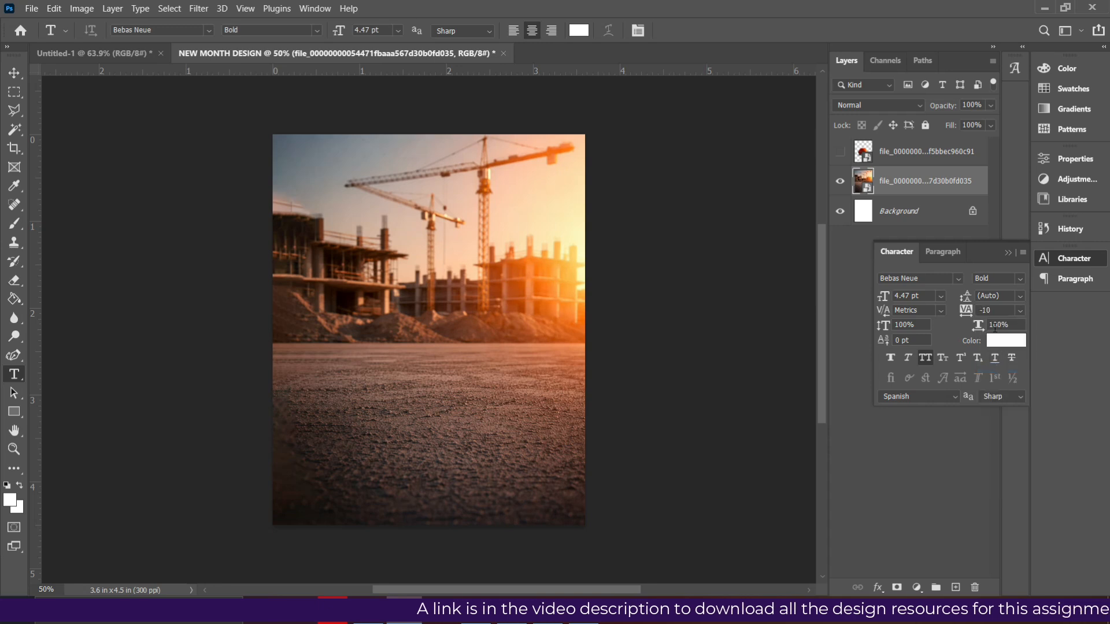
{"action": "left_click", "coordinate": [941, 296]}
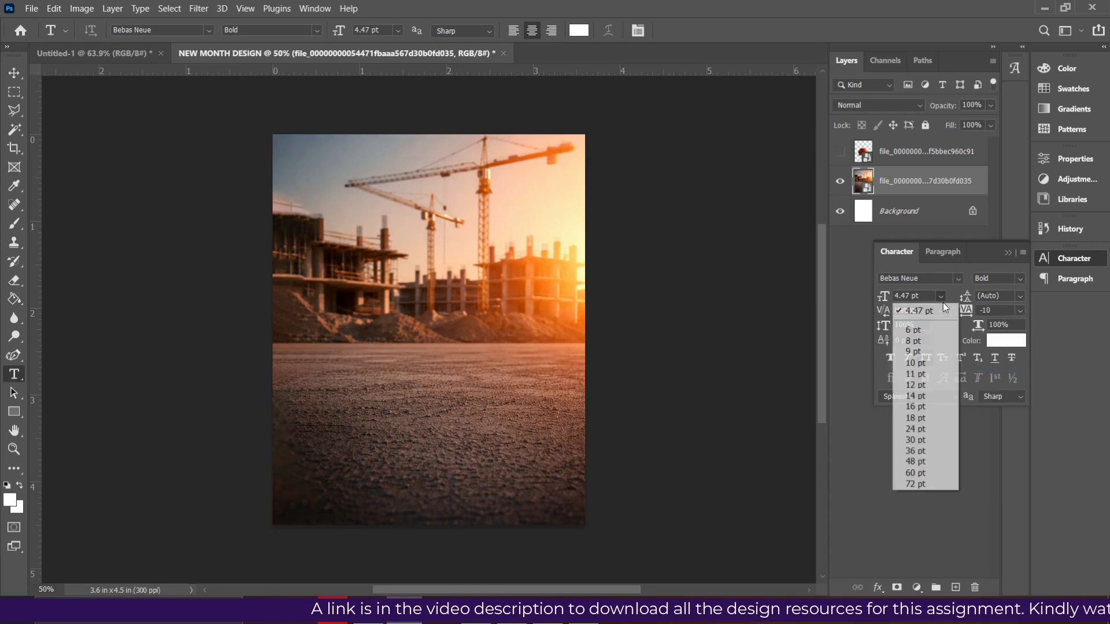
{"action": "left_click", "coordinate": [918, 395]}
- Add the text "WELCOME TO" on the upper part of the ground and move the character settings clear of the layer list
{"action": "left_click", "coordinate": [344, 367]}
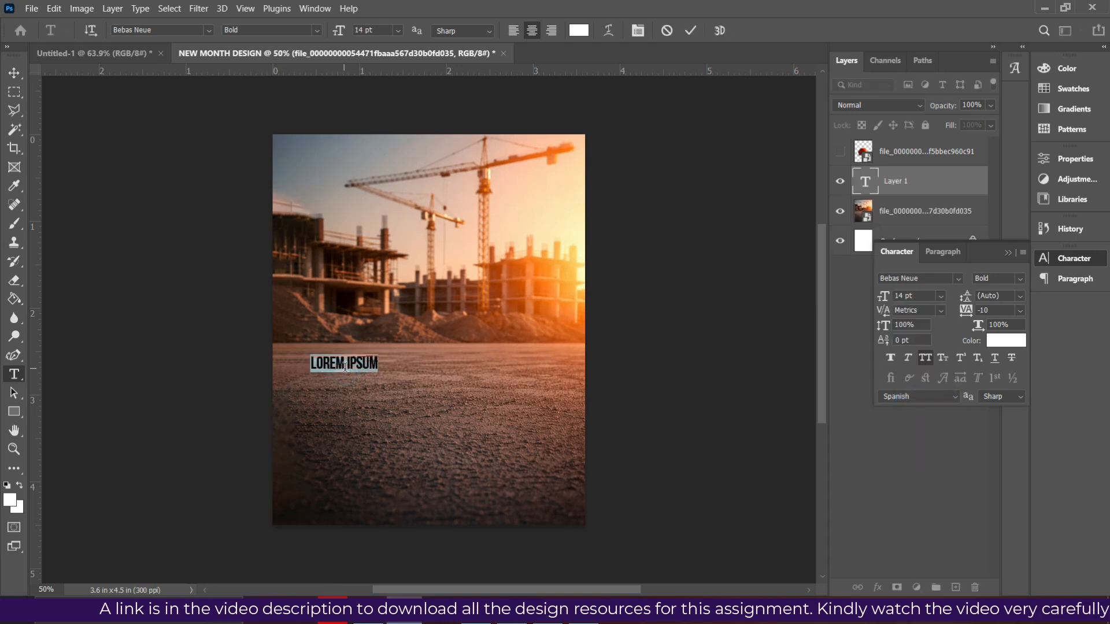
{"action": "type", "text": "WELC"}
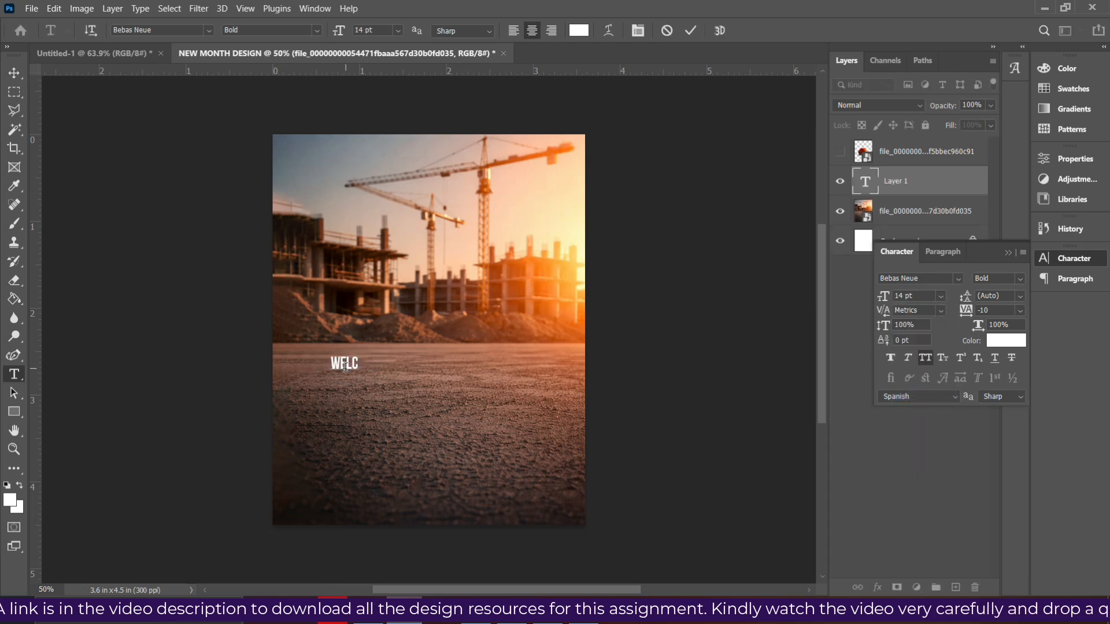
{"action": "type", "text": "OME TO"}
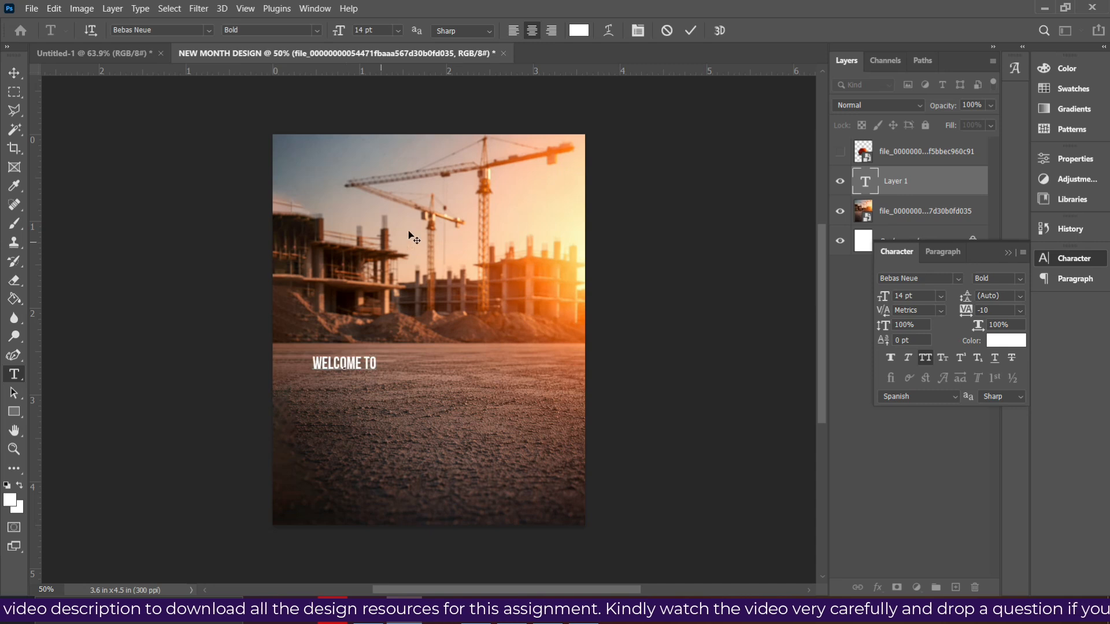
{"action": "key", "text": "ctrl+Return"}
{"action": "left_click", "coordinate": [14, 72]}
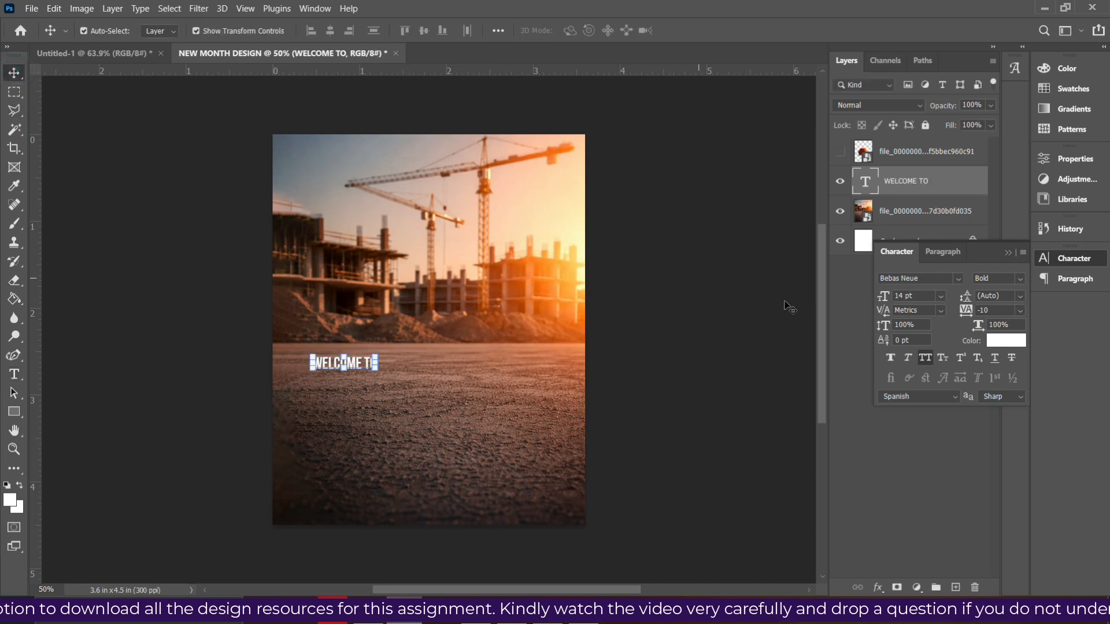
{"action": "left_click_drag", "start_coordinate": [990, 255], "coordinate": [715, 120]}
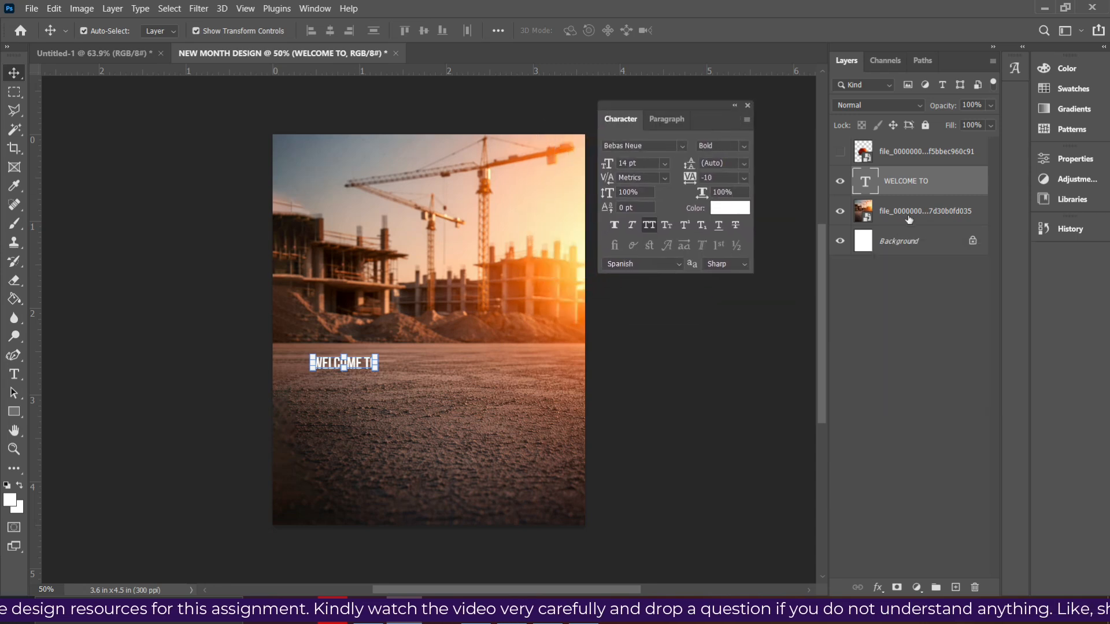
- Select the pixels of the WELCOME TO text layer and copy them
{"action": "right_click", "coordinate": [864, 183]}
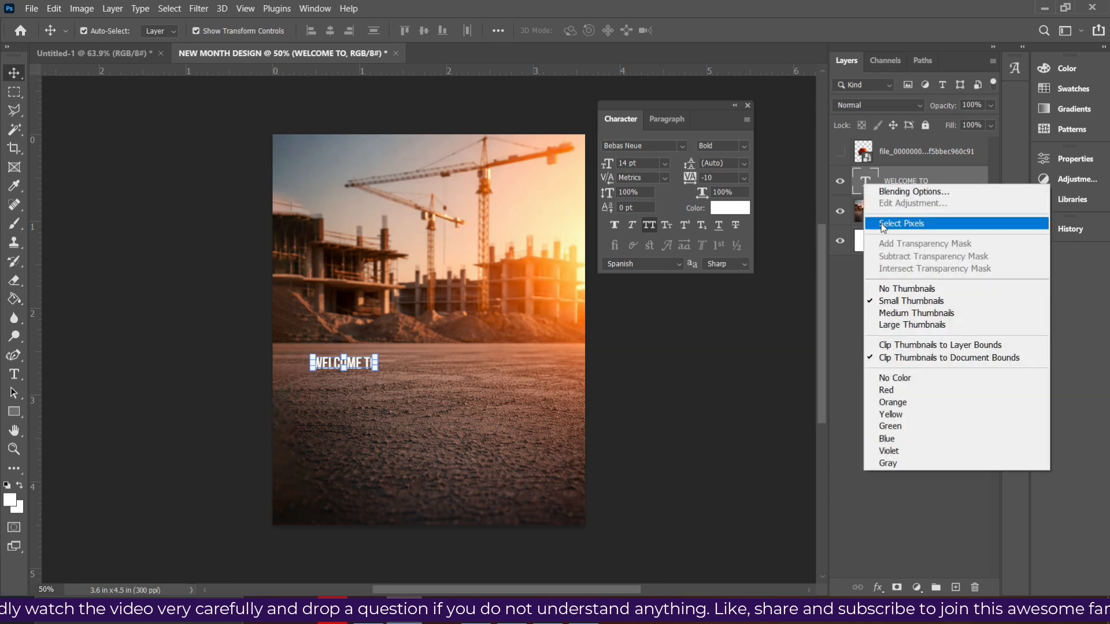
{"action": "left_click", "coordinate": [926, 229]}
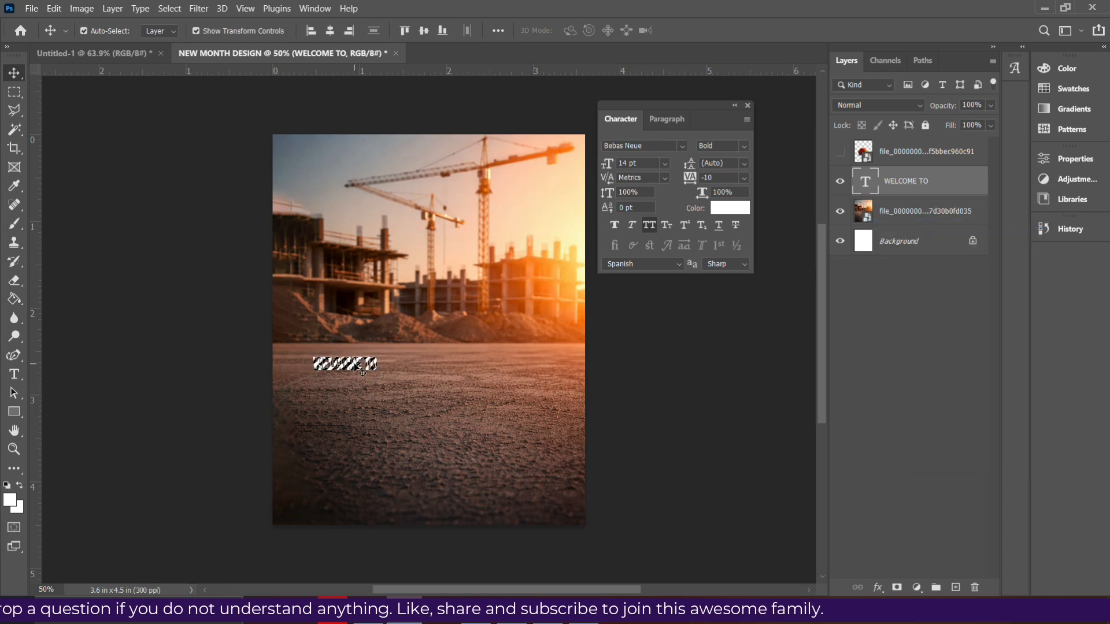
{"action": "key", "text": "ctrl+c"}
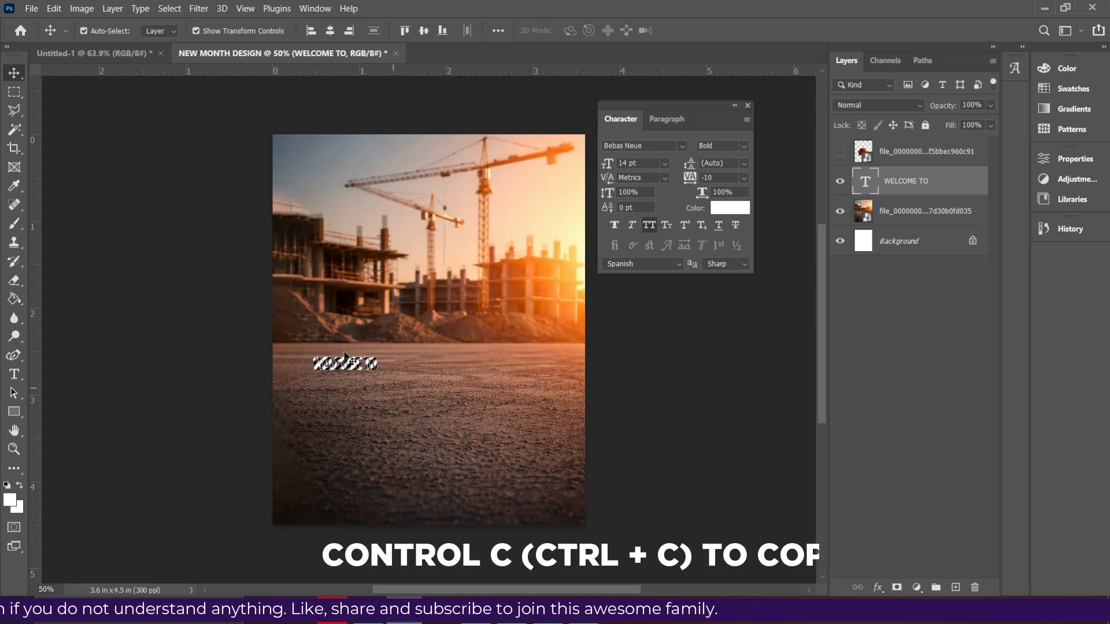
{"action": "key", "text": "ctrl+c"}
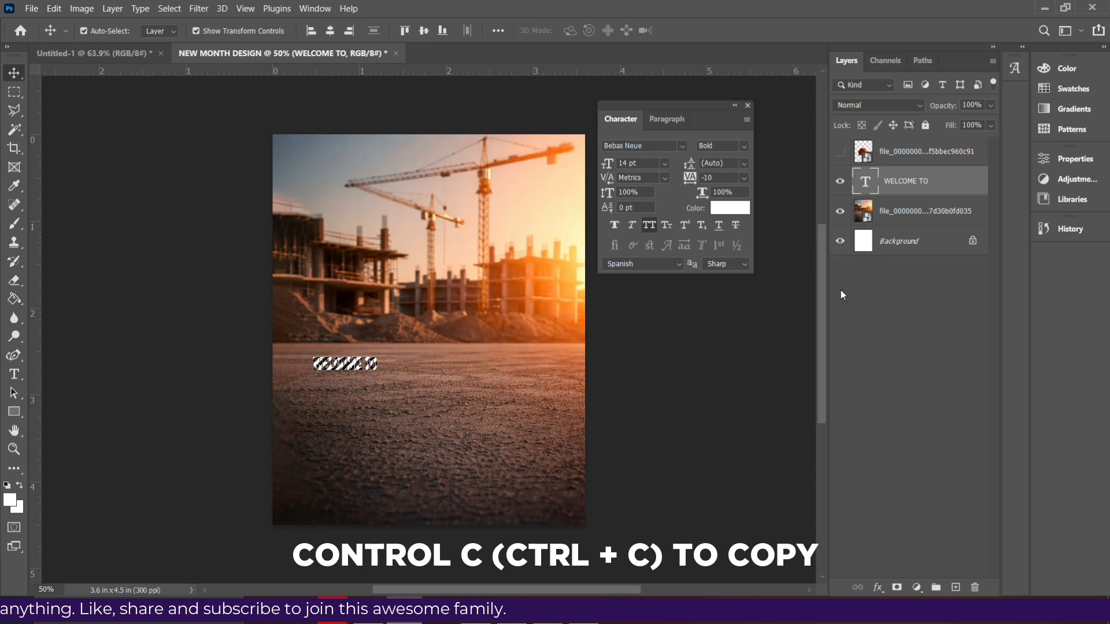
- Add an empty layer above the WELCOME TO text, clear the selection and hide the text layer
{"action": "left_click", "coordinate": [955, 588]}
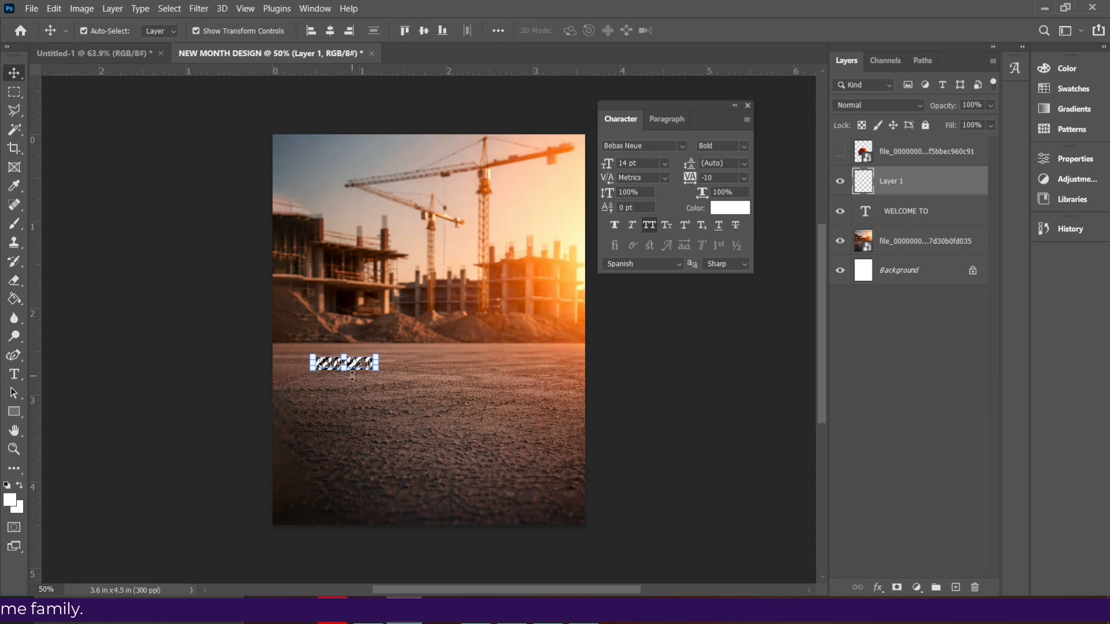
{"action": "key", "text": "ctrl+d"}
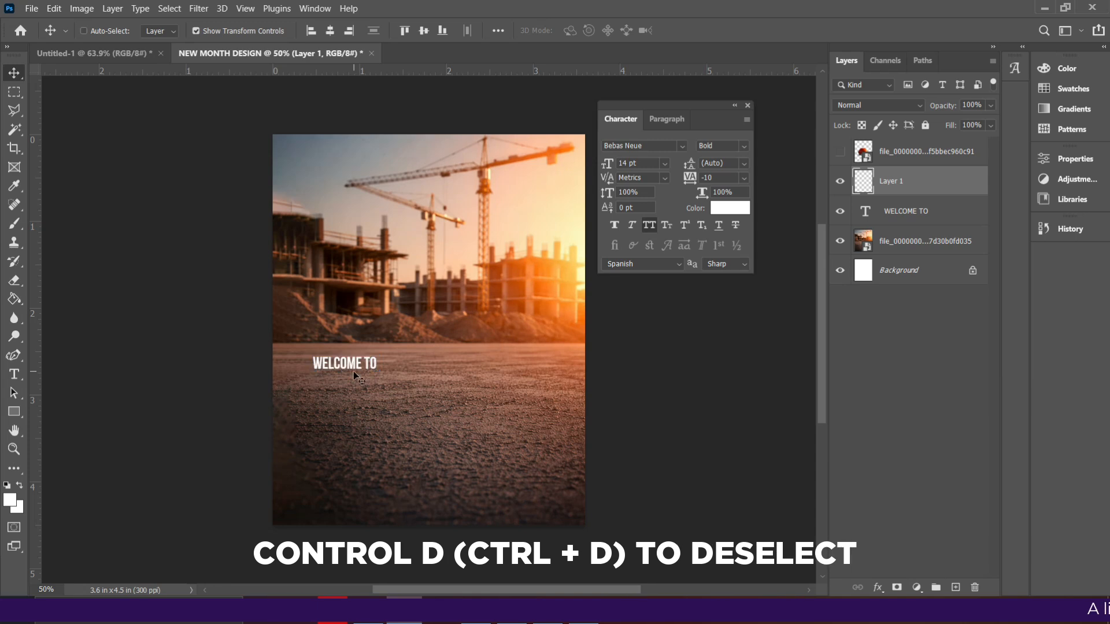
{"action": "left_click", "coordinate": [840, 211]}
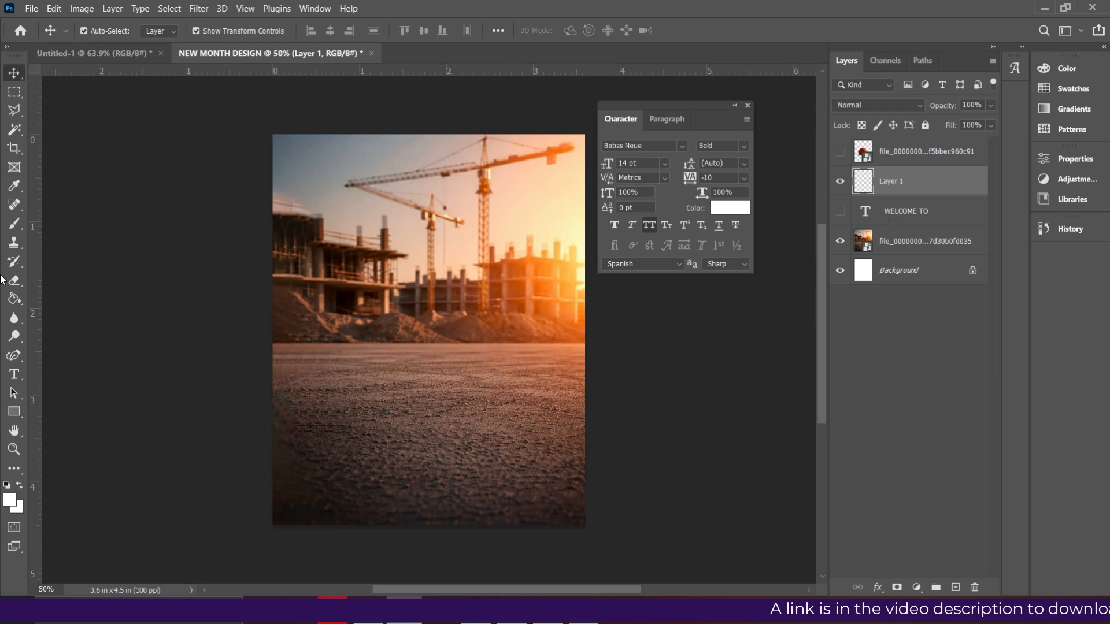
- In Vanishing Point, draw a perspective plane on the ground, narrow near the horizon and widening beyond the image's lower corners
{"action": "left_click", "coordinate": [198, 8]}
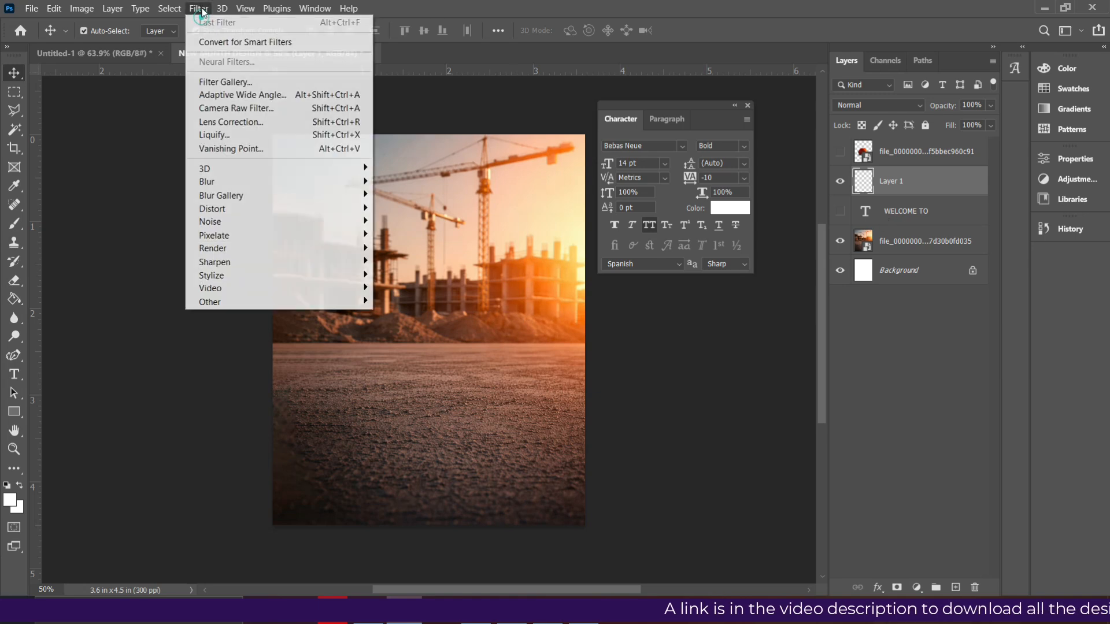
{"action": "left_click", "coordinate": [261, 154]}
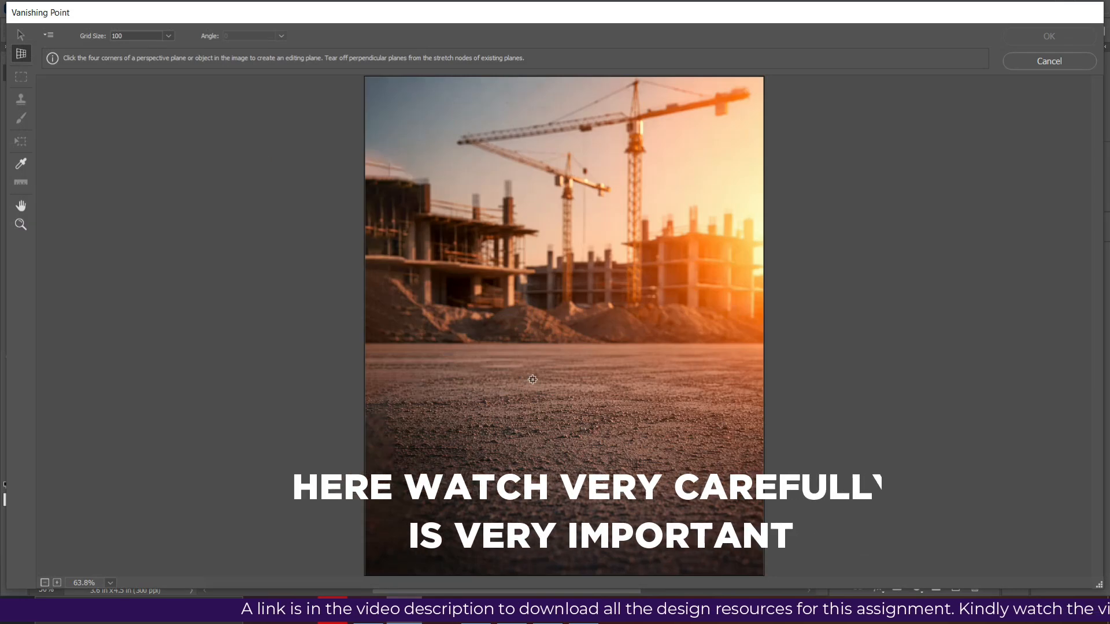
{"action": "scroll", "coordinate": [533, 379], "scroll_direction": "down", "scroll_amount": 1}
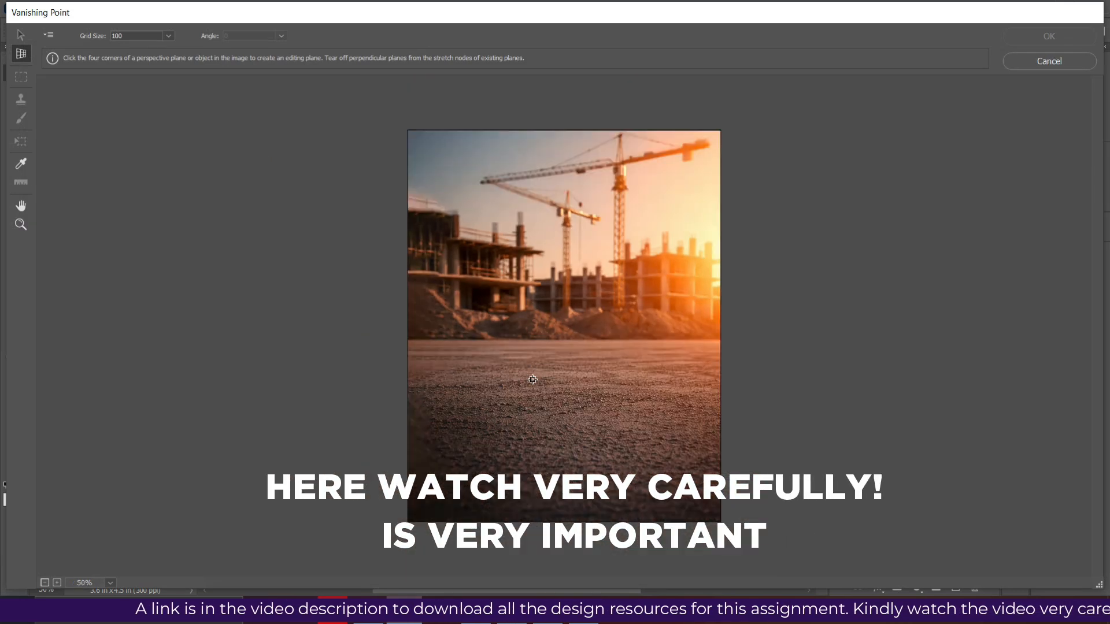
{"action": "left_click", "coordinate": [503, 376]}
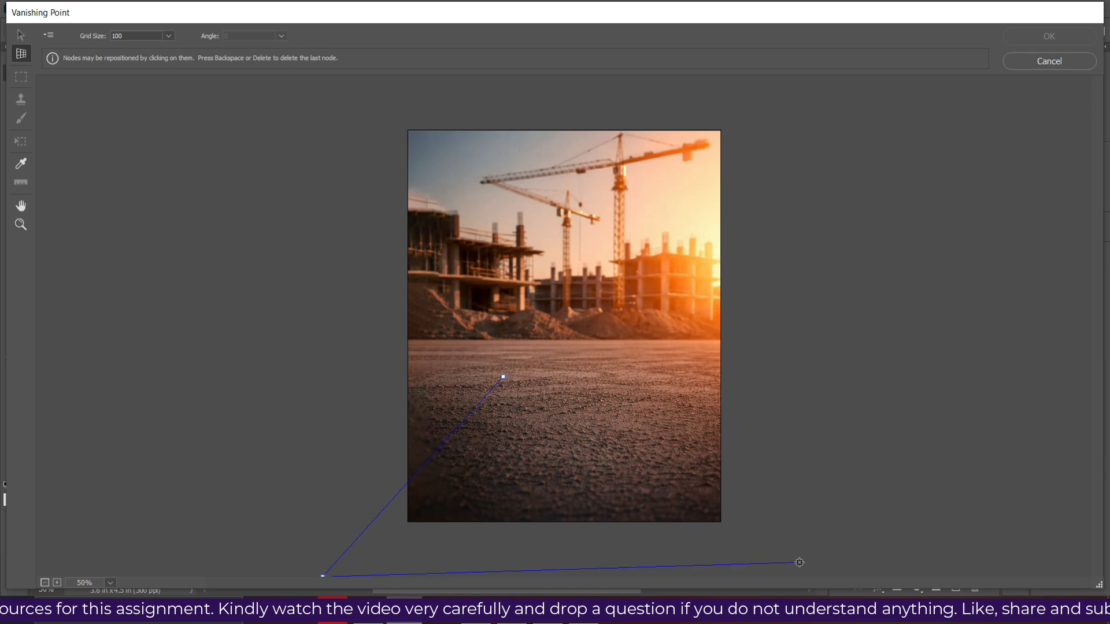
{"action": "left_click", "coordinate": [845, 568]}
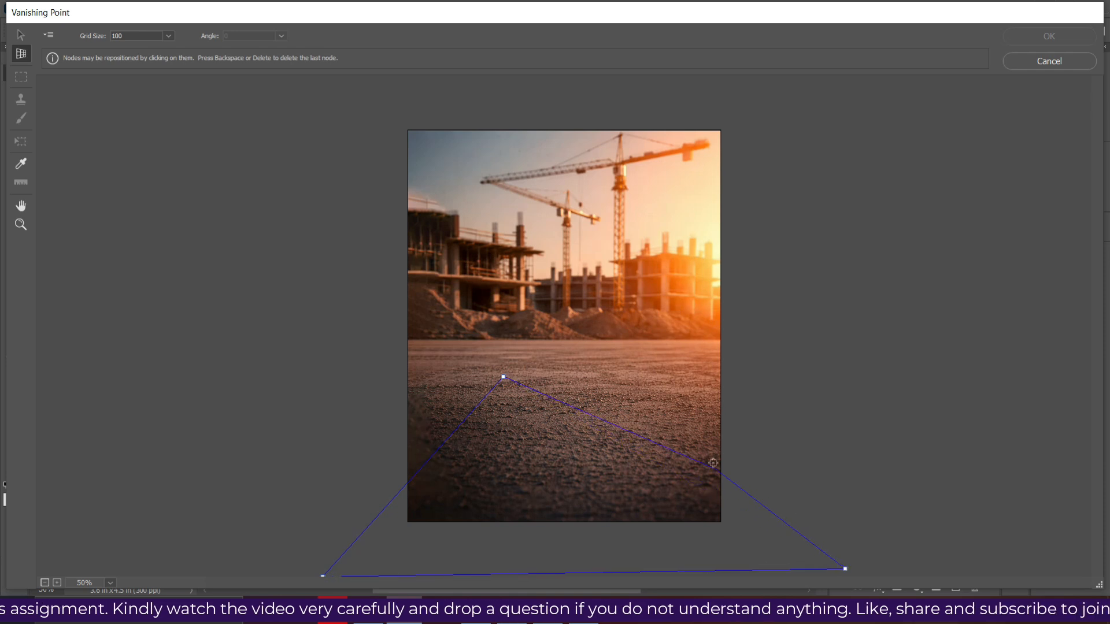
{"action": "left_click", "coordinate": [646, 375]}
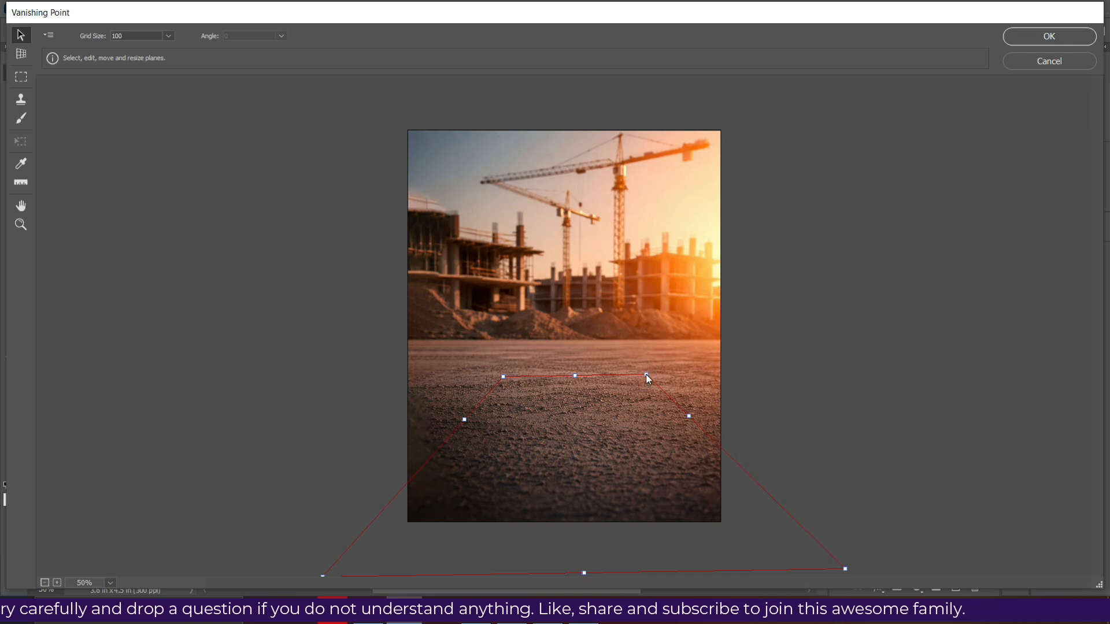
{"action": "left_click_drag", "start_coordinate": [649, 377], "coordinate": [644, 372]}
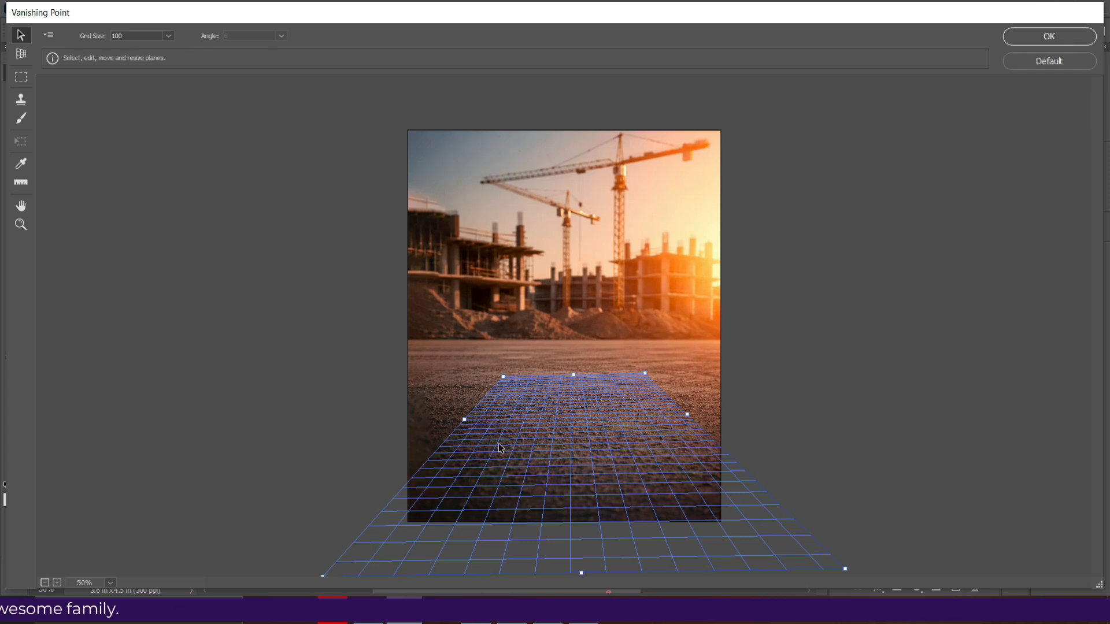
- Paste the copied WELCOME TO text onto the middle of the ground plane and apply the perspective
{"action": "key", "text": "ctrl+v"}
{"action": "left_click_drag", "start_coordinate": [435, 136], "coordinate": [559, 438]}
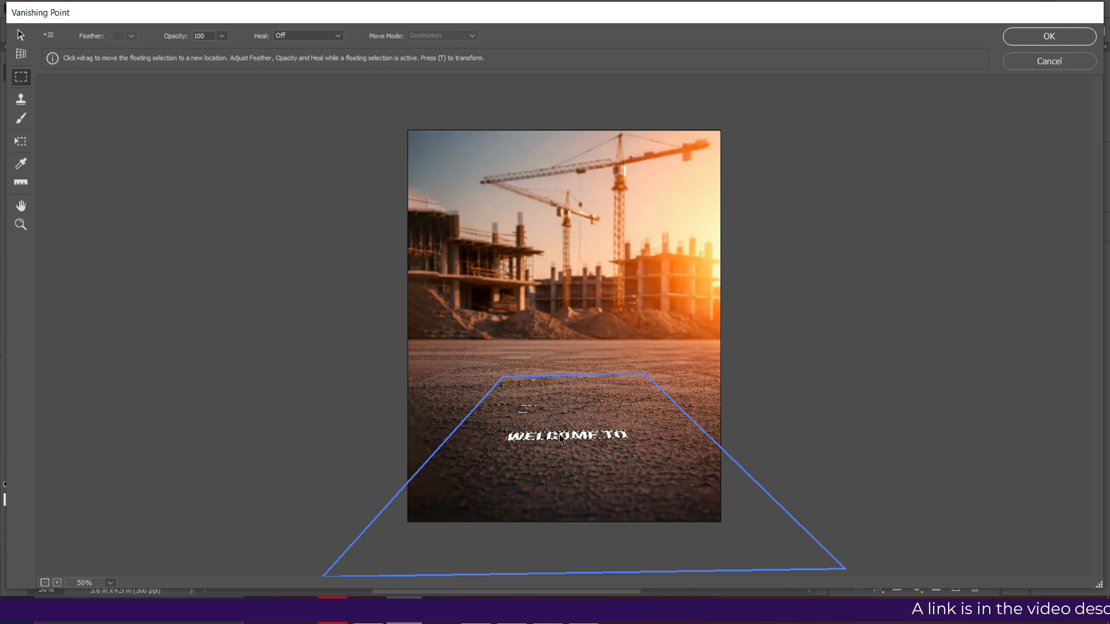
{"action": "left_click", "coordinate": [670, 486]}
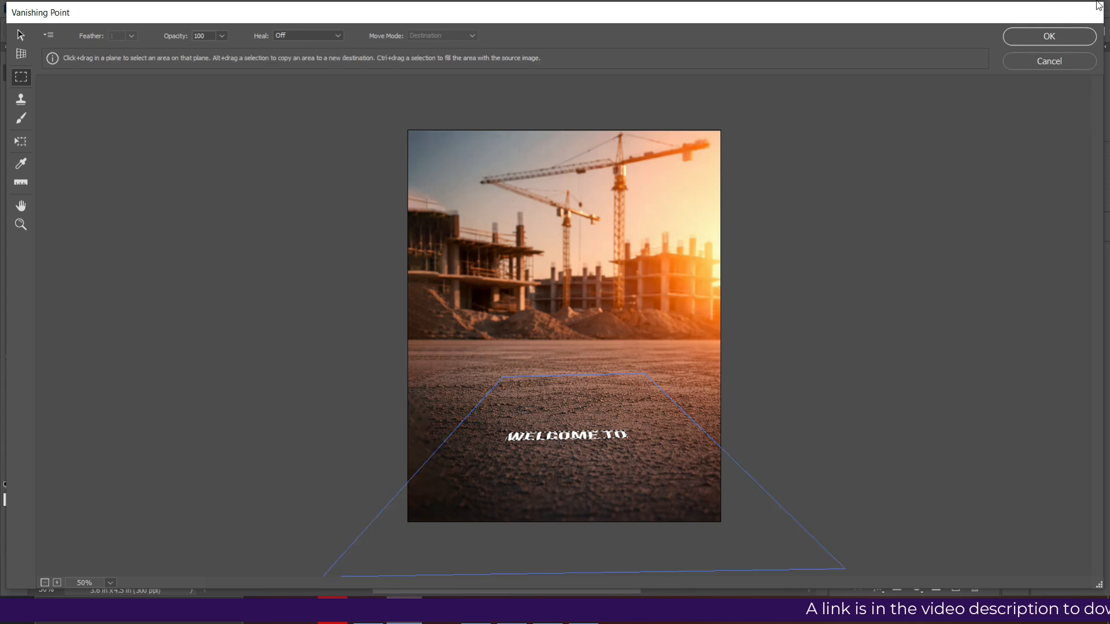
{"action": "left_click", "coordinate": [1062, 40]}
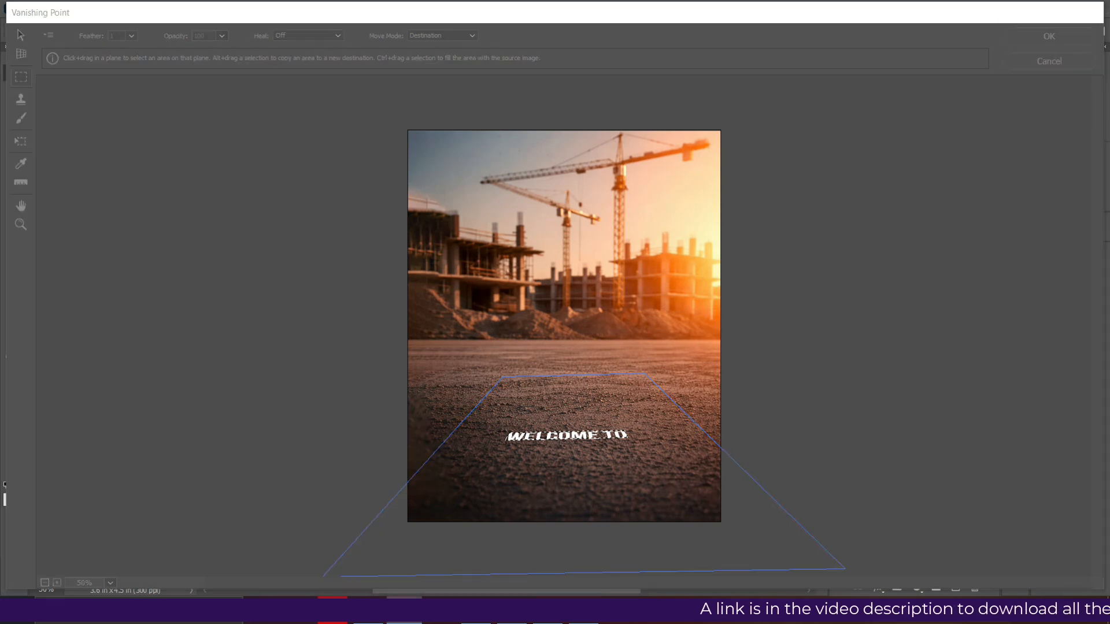
- Realign the construction-site photo so it covers the canvas and lock its layer
{"action": "left_click_drag", "start_coordinate": [469, 439], "coordinate": [466, 423]}
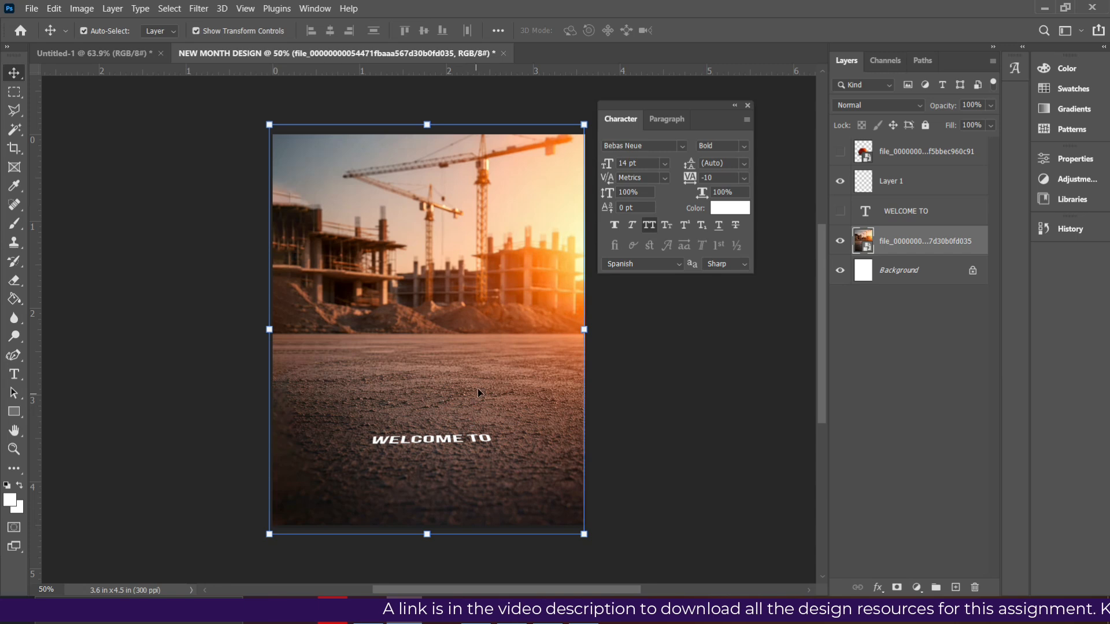
{"action": "left_click_drag", "start_coordinate": [497, 296], "coordinate": [497, 306]}
{"action": "left_click_drag", "start_coordinate": [509, 265], "coordinate": [505, 265]}
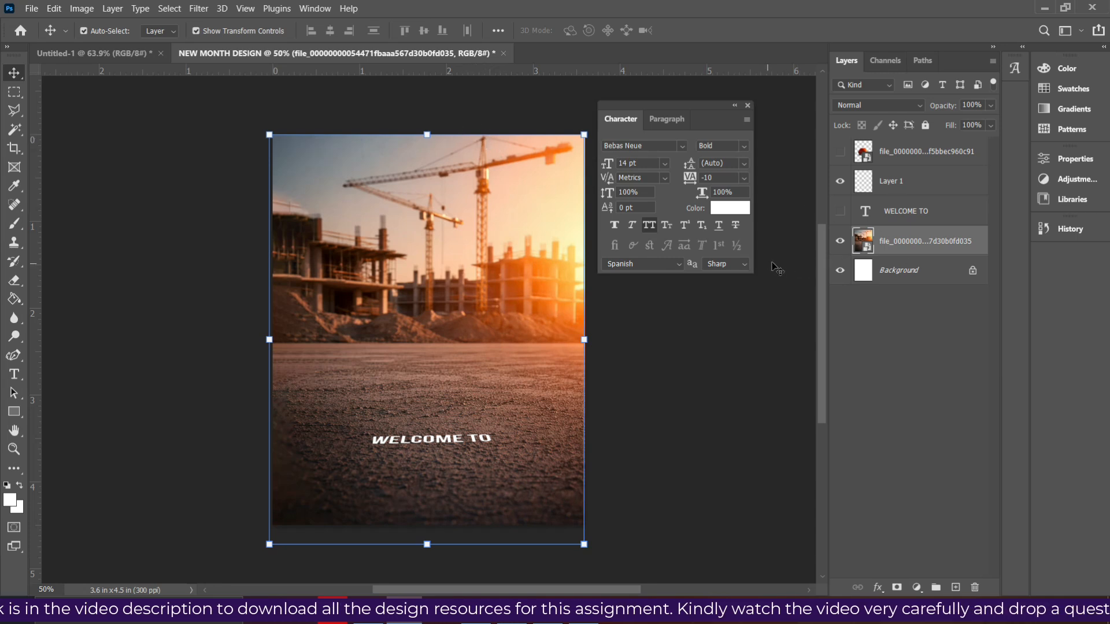
{"action": "key", "text": "Right"}
{"action": "key", "text": "Right"}
{"action": "key", "text": "Right"}
{"action": "key", "text": "Right"}
{"action": "key", "text": "Right"}
{"action": "key", "text": "Right"}
{"action": "key", "text": "Right"}
{"action": "key", "text": "Right"}
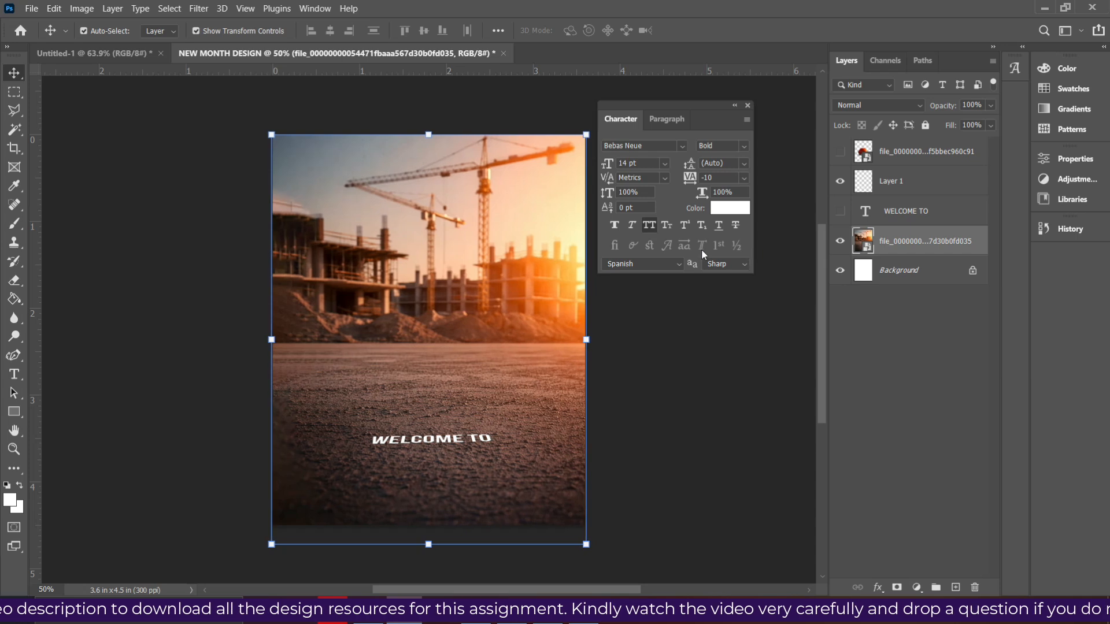
{"action": "left_click", "coordinate": [924, 128]}
- Show the helmet layer and place the perspective WELCOME TO text just beneath the helmet
{"action": "left_click_drag", "start_coordinate": [395, 443], "coordinate": [391, 402]}
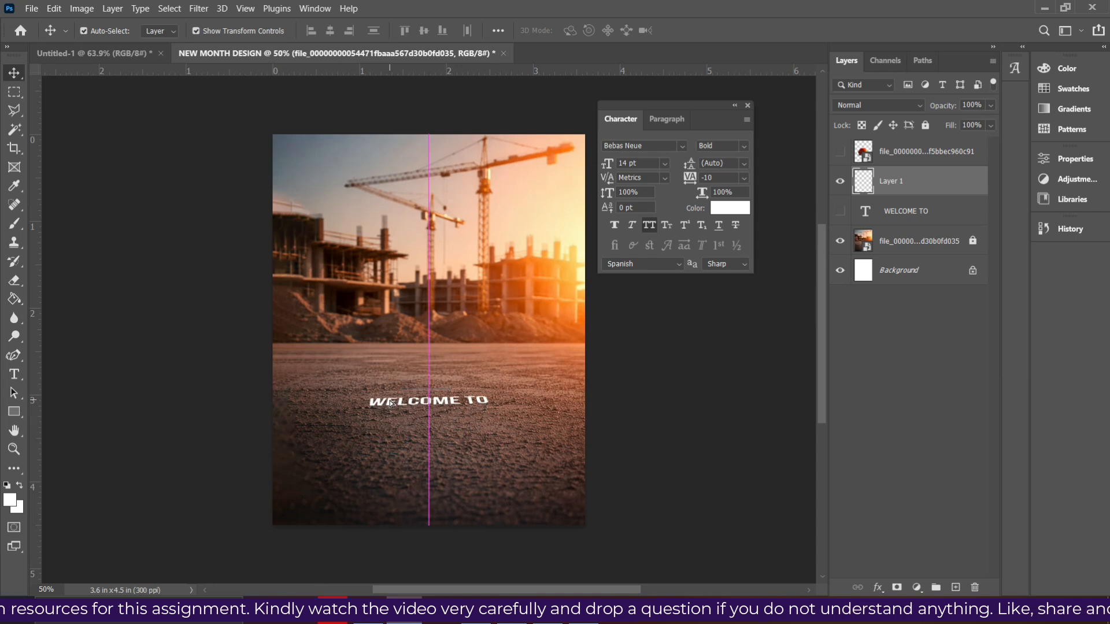
{"action": "left_click", "coordinate": [840, 153]}
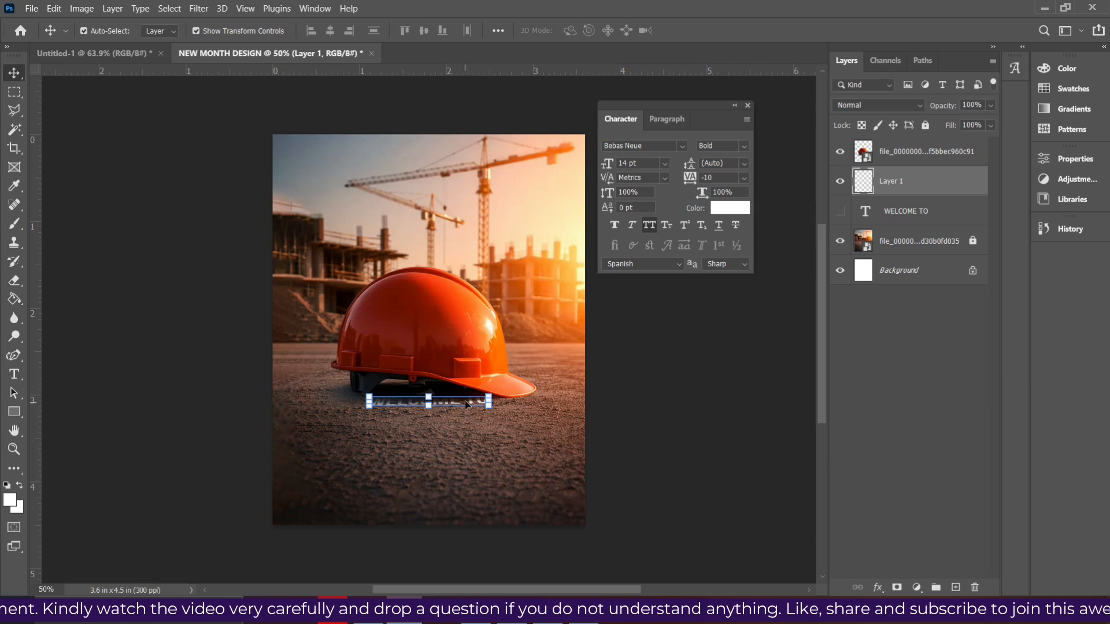
{"action": "mouse_move", "coordinate": [446, 401]}
{"action": "left_mouse_down"}
{"action": "mouse_move", "coordinate": [445, 414]}
{"action": "mouse_move", "coordinate": [446, 401]}
{"action": "left_mouse_up"}
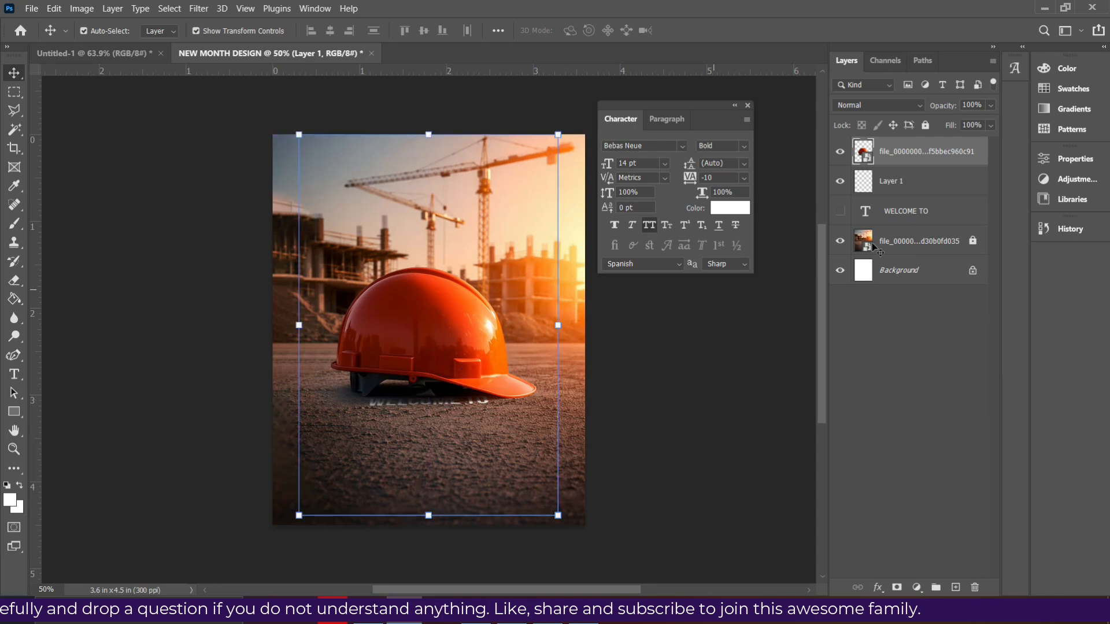
{"action": "left_click", "coordinate": [903, 189]}
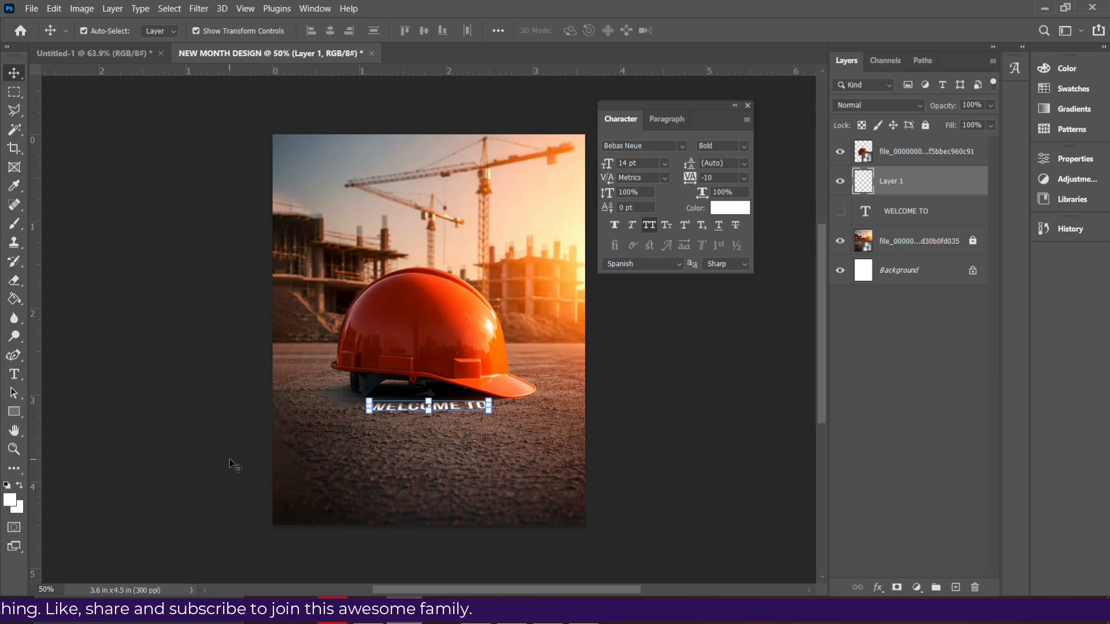
- Add the text "APRIL" on the ground below the WELCOME TO text
{"action": "left_click", "coordinate": [15, 379]}
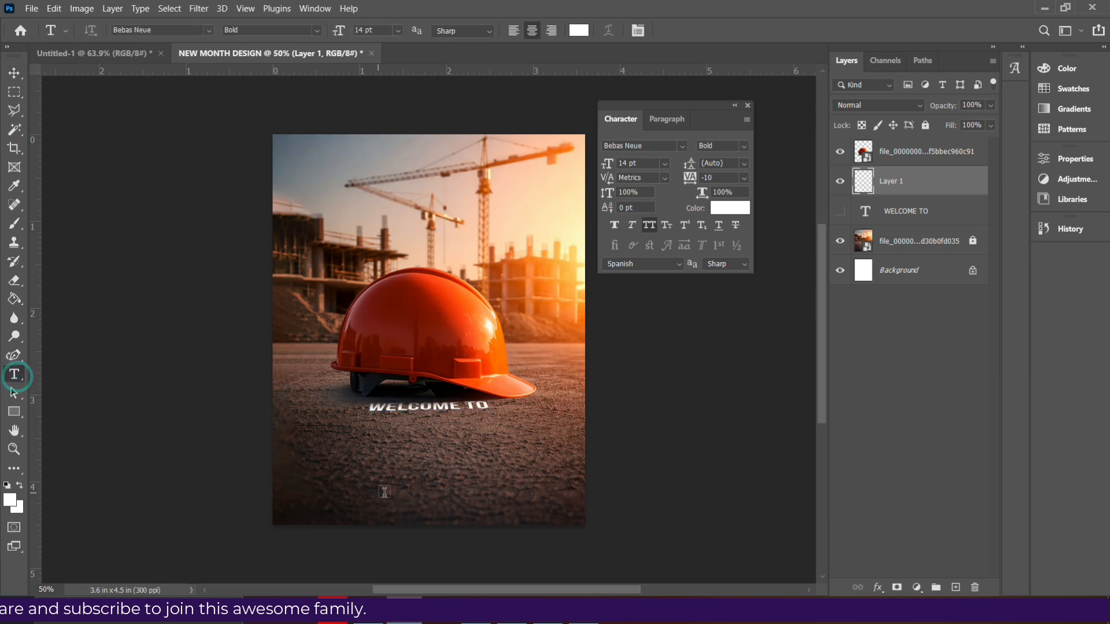
{"action": "left_click", "coordinate": [338, 467]}
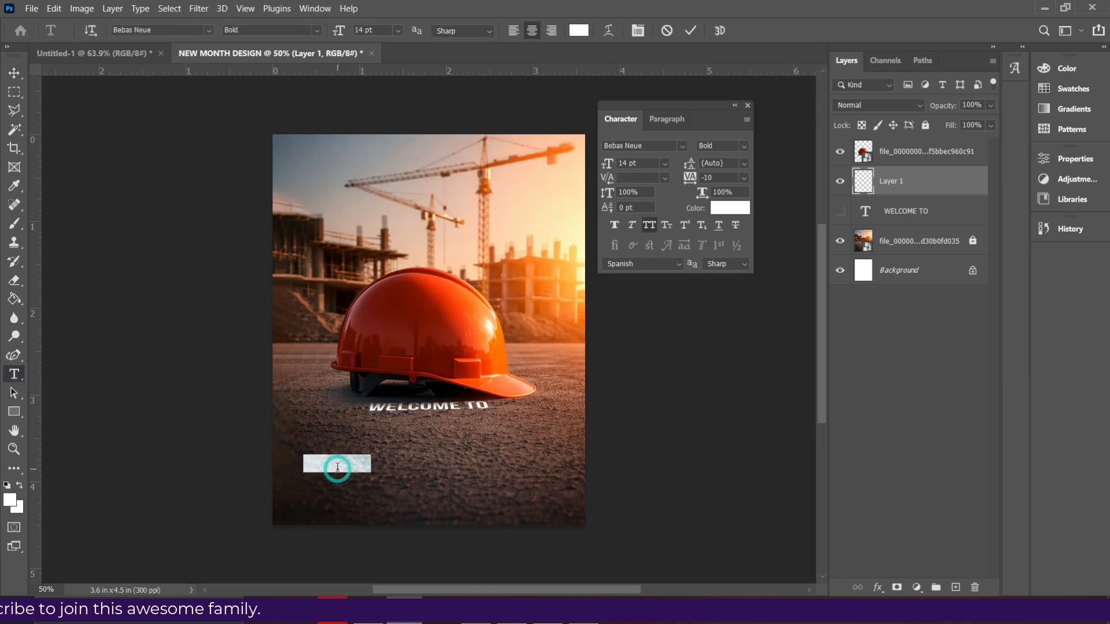
{"action": "type", "text": "APRIL"}
{"action": "left_click", "coordinate": [690, 30]}
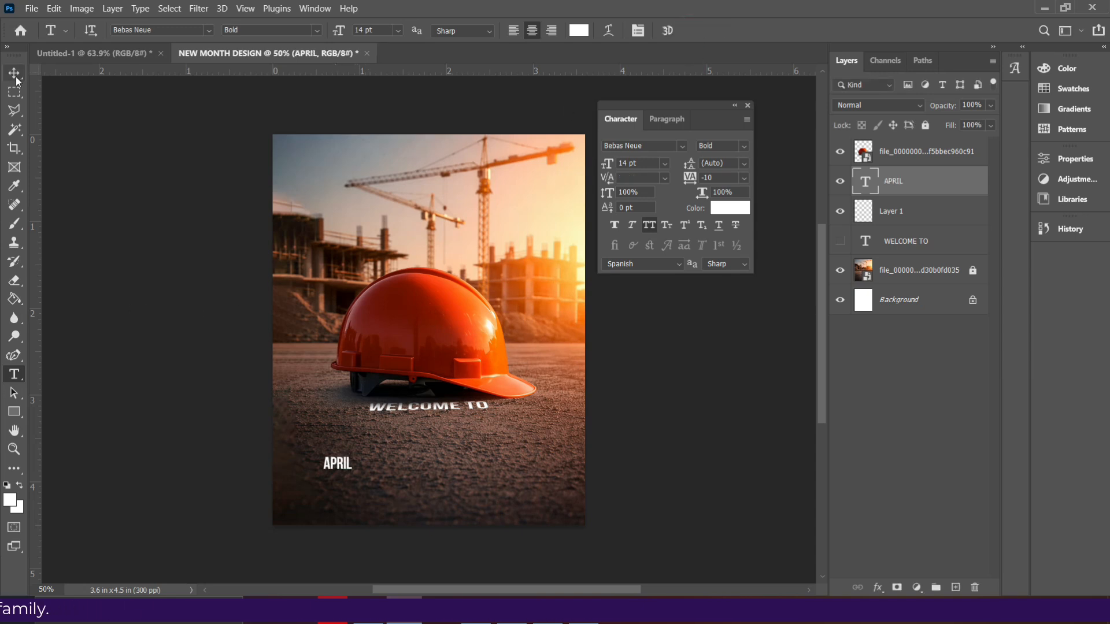
{"action": "left_click", "coordinate": [15, 76]}
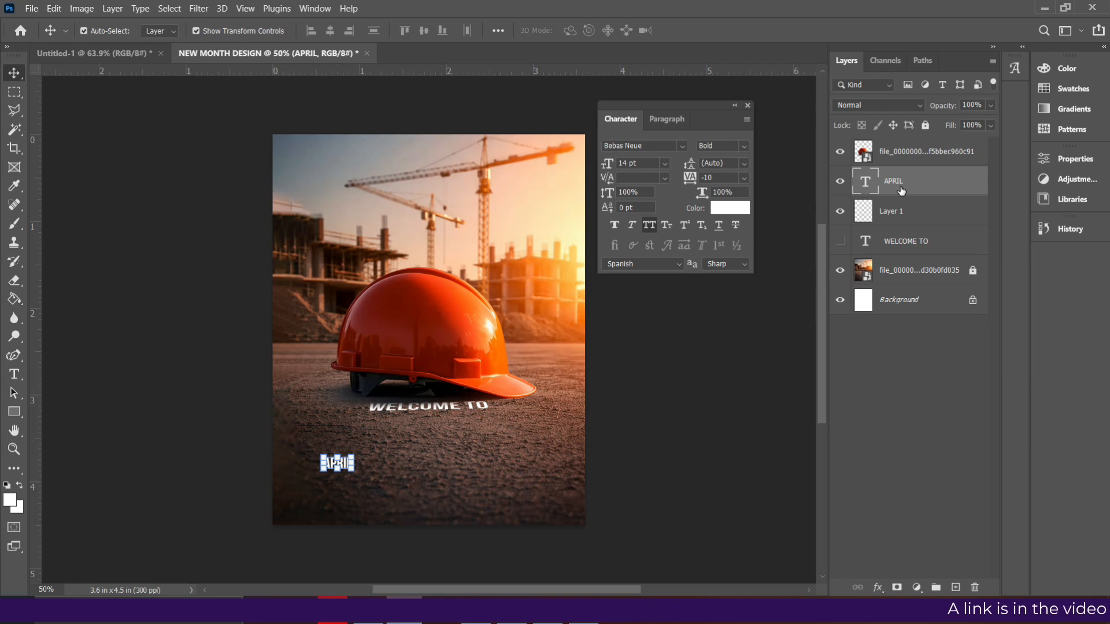
- Select and copy the pixels of the APRIL text, then add an empty layer above it with nothing selected
{"action": "right_click", "coordinate": [867, 181]}
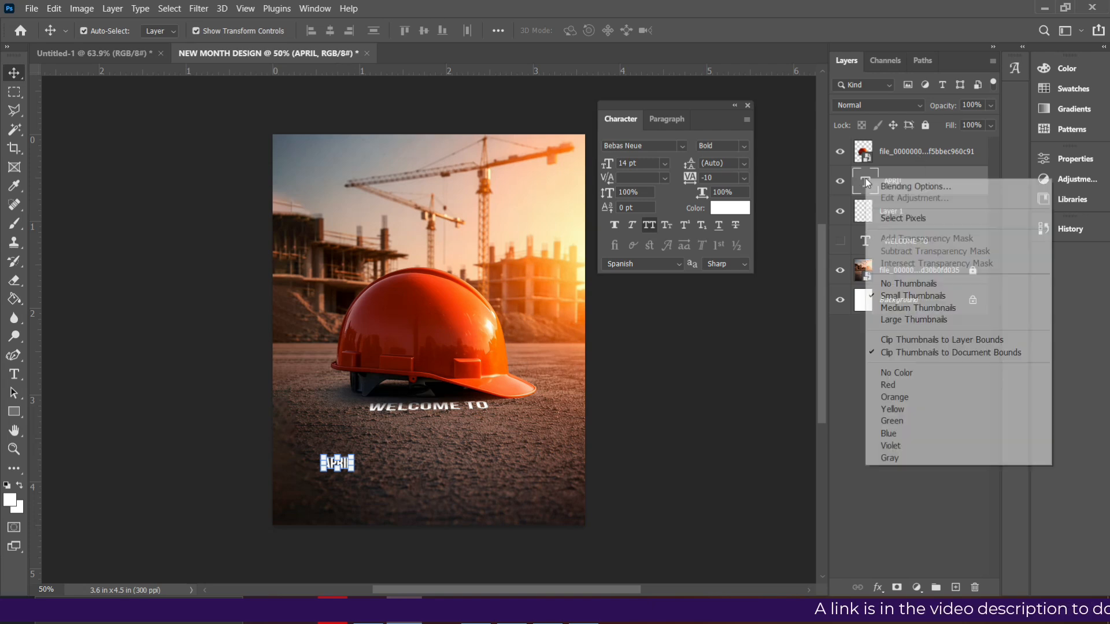
{"action": "left_click", "coordinate": [893, 218]}
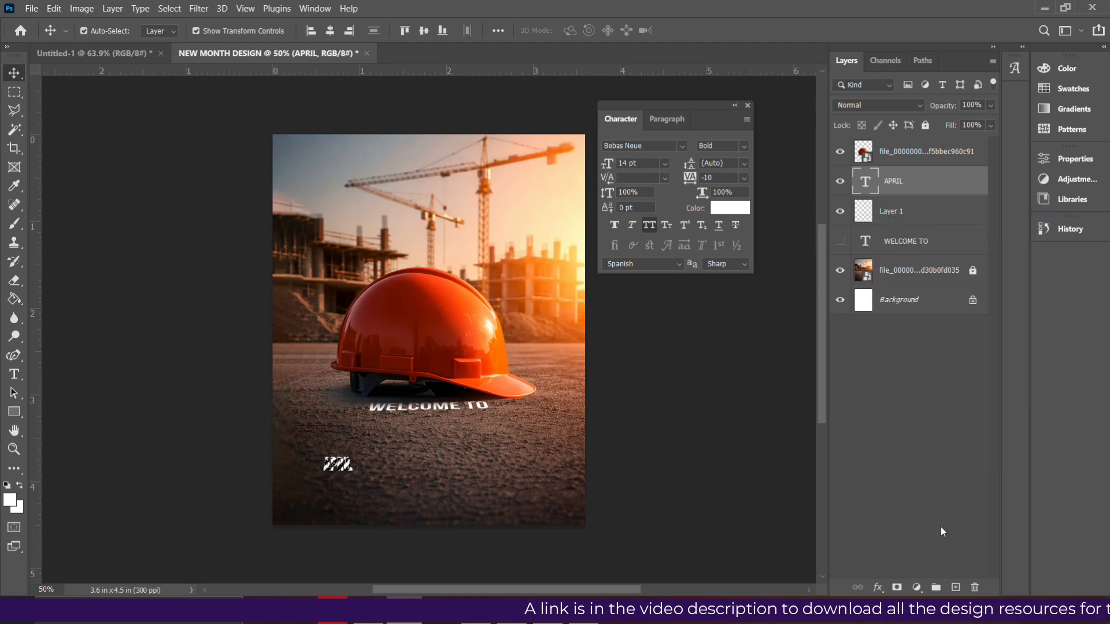
{"action": "left_click", "coordinate": [951, 587]}
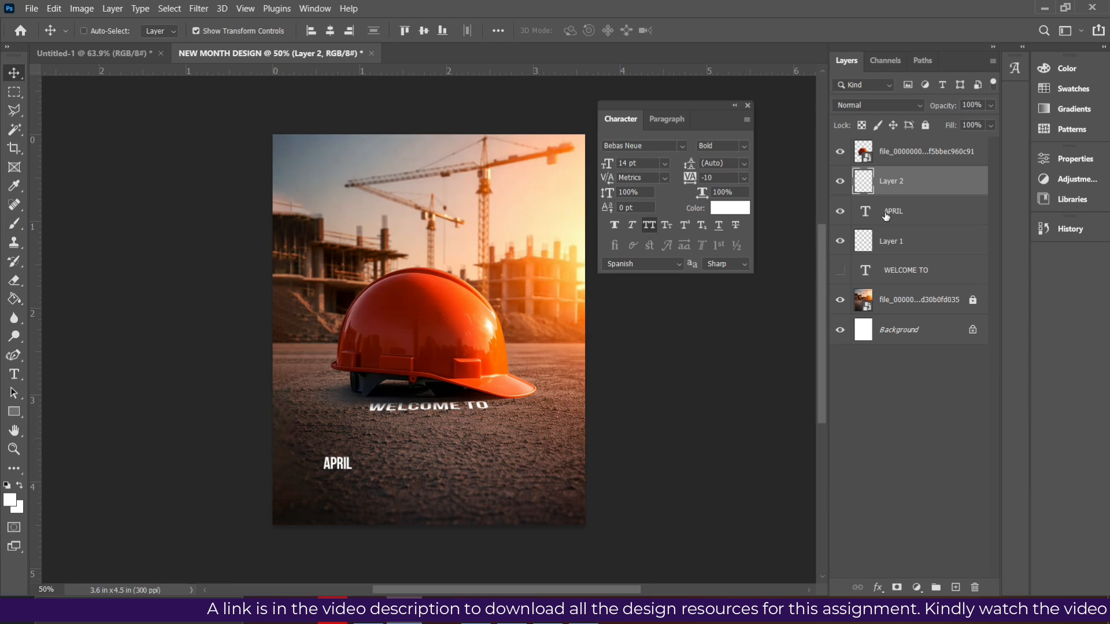
{"action": "left_click", "coordinate": [204, 8]}
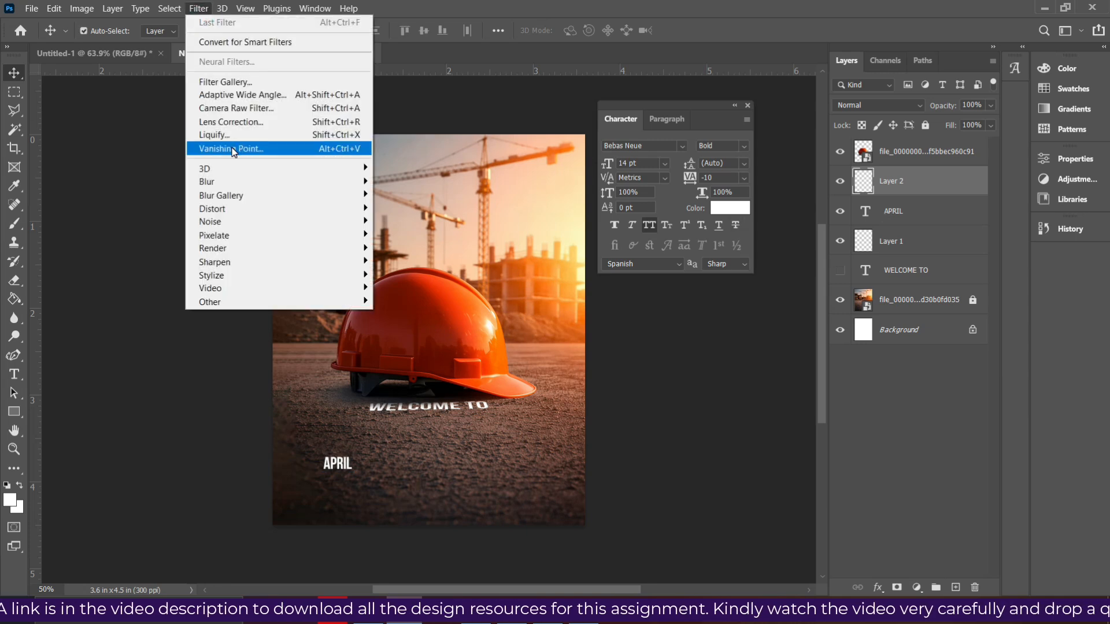
{"action": "left_click", "coordinate": [233, 149]}
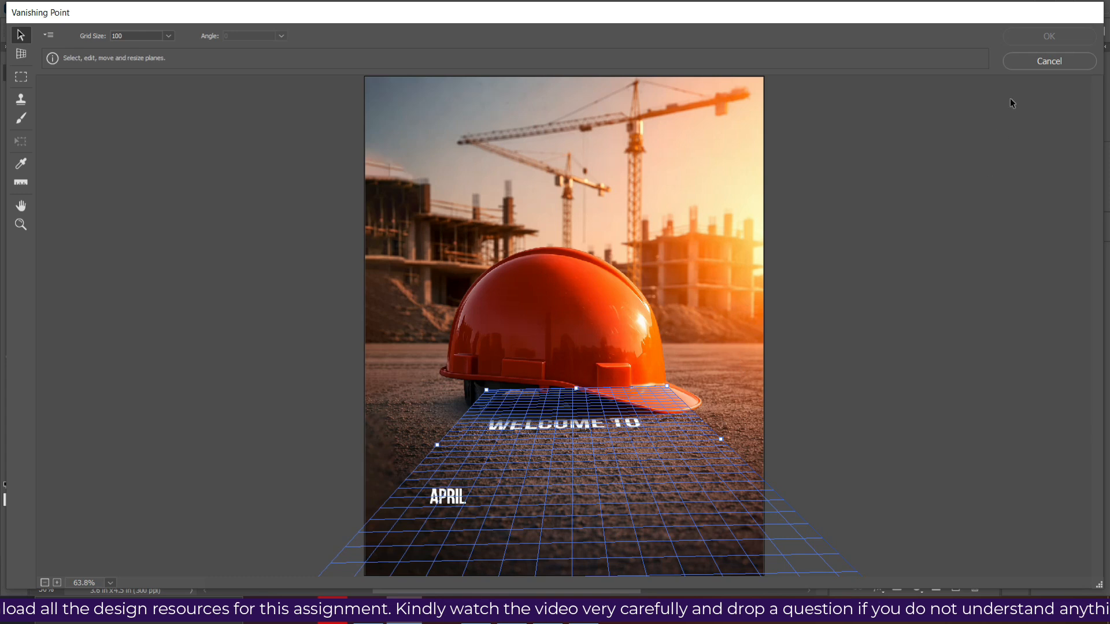
{"action": "left_click", "coordinate": [1039, 70]}
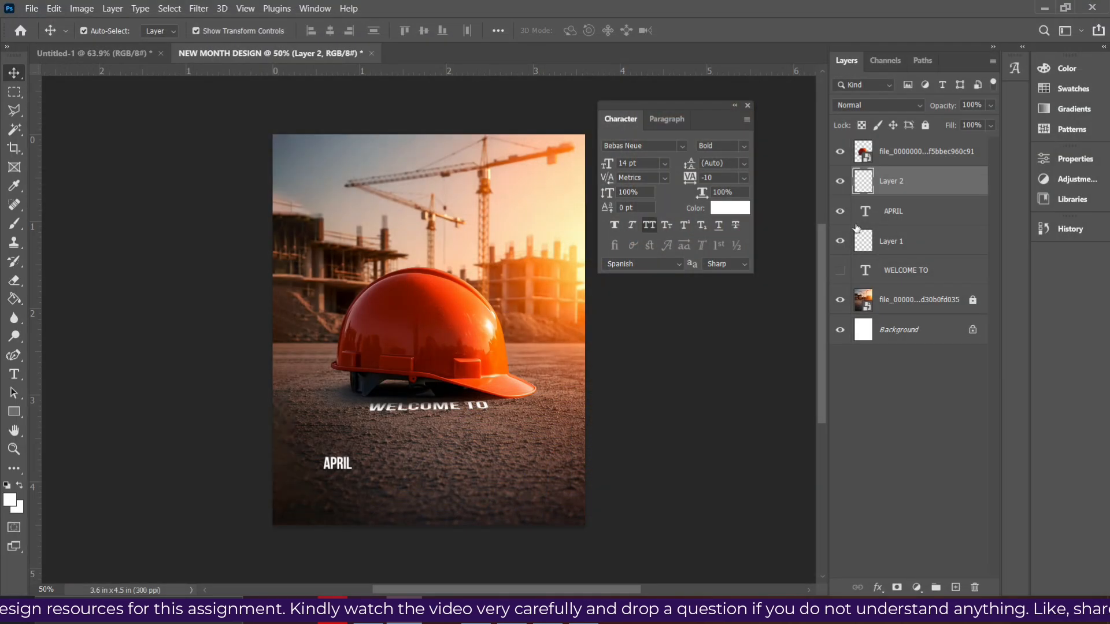
- Hide the APRIL text layer and paste its copied pixels onto the ground plane in Vanishing Point
{"action": "left_click", "coordinate": [841, 212]}
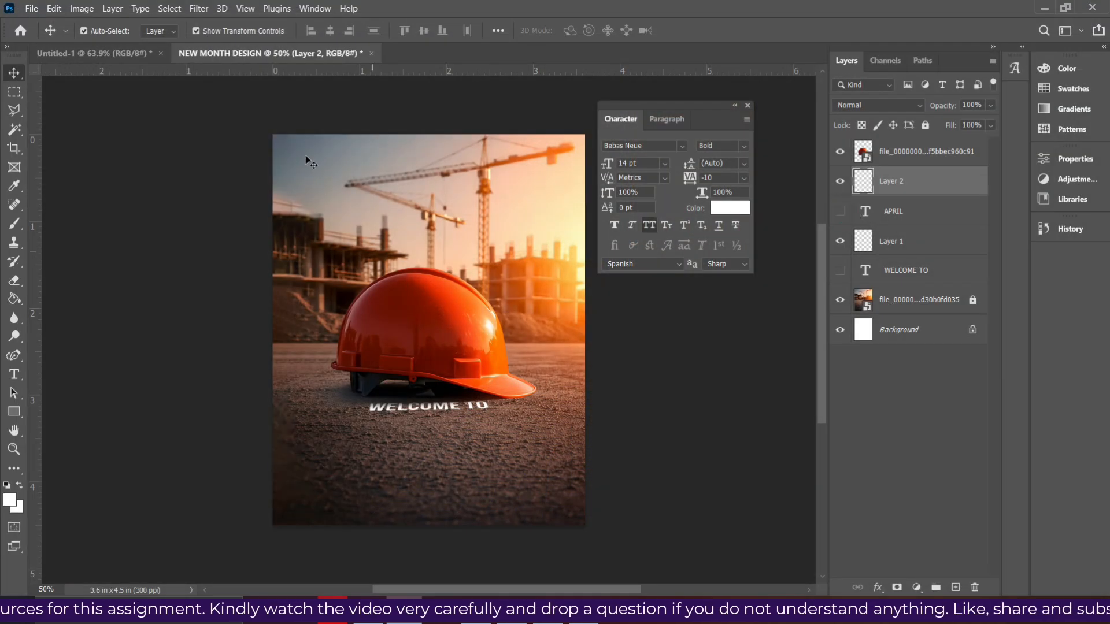
{"action": "left_click", "coordinate": [199, 8]}
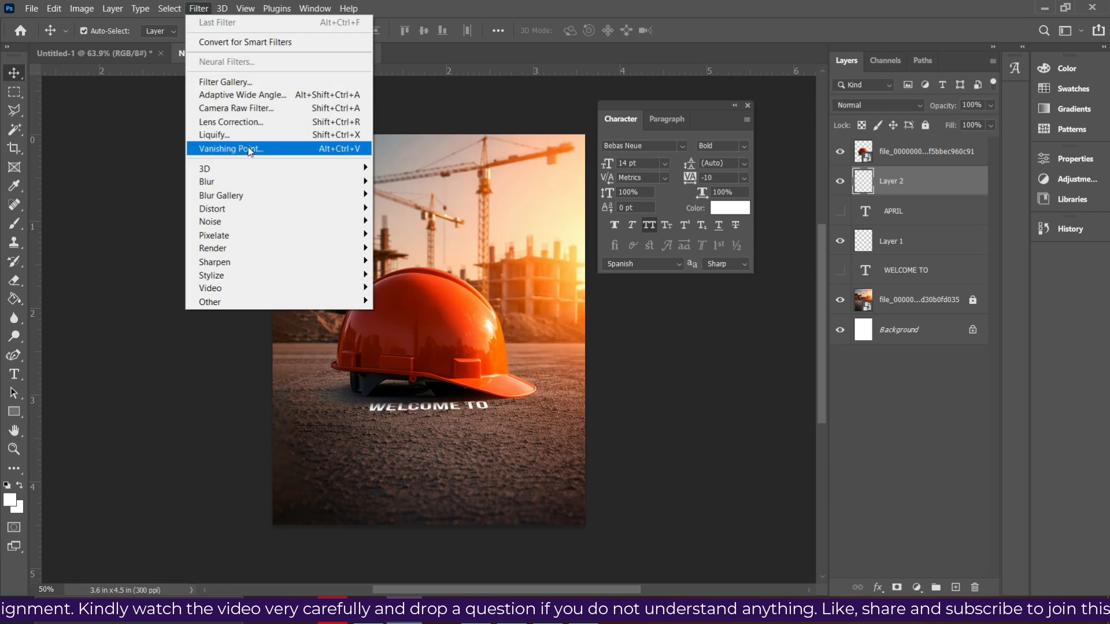
{"action": "left_click", "coordinate": [232, 148]}
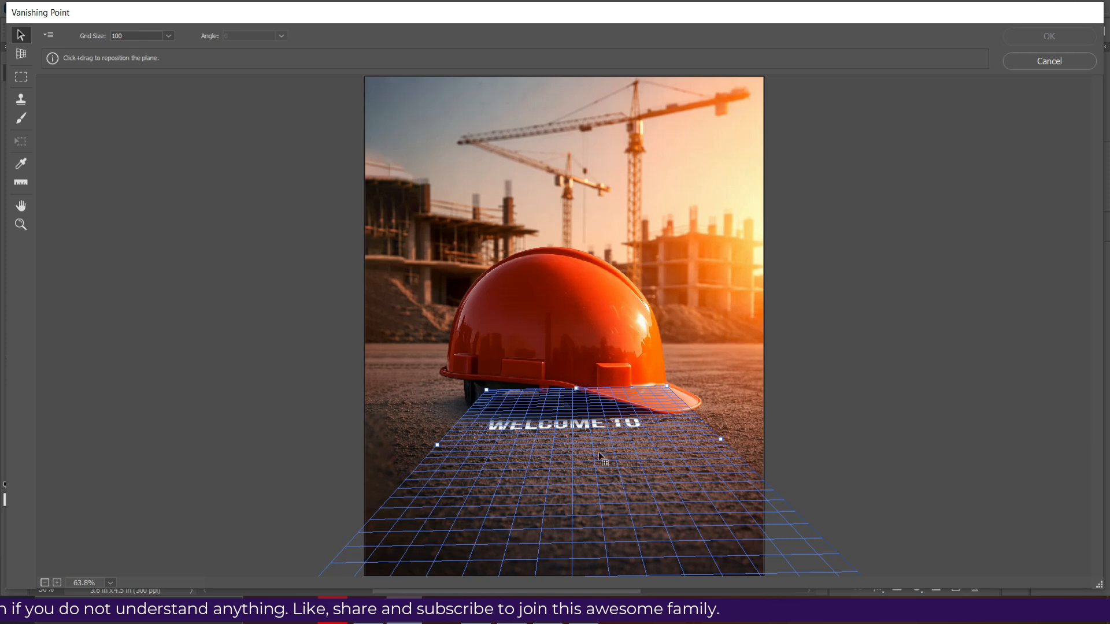
{"action": "key", "text": "alt"}
{"action": "key", "text": "ctrl+v"}
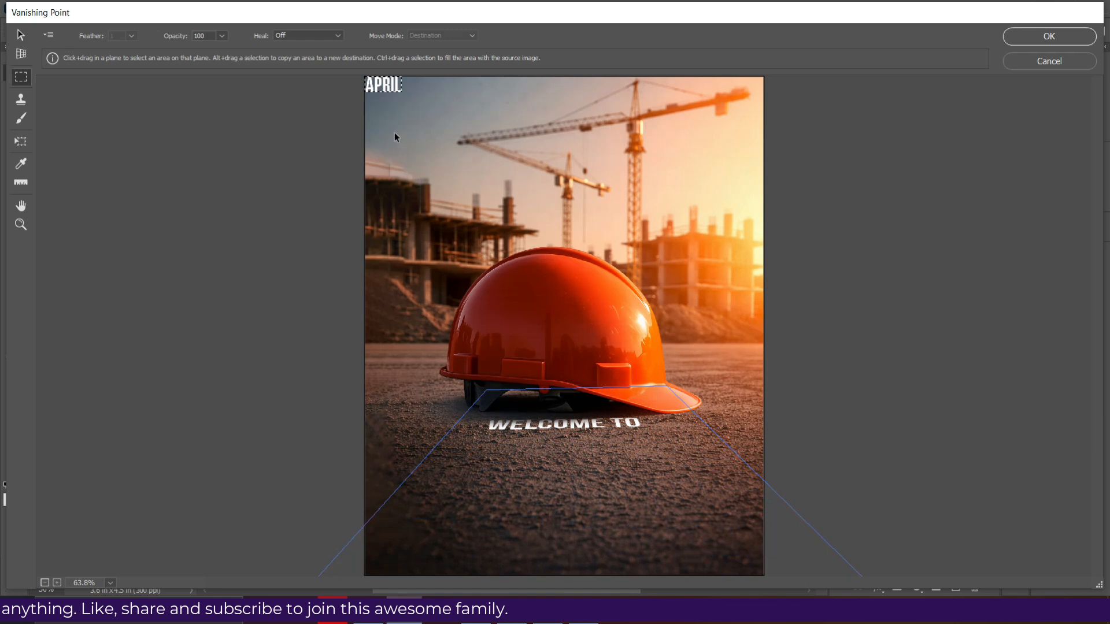
{"action": "left_click_drag", "start_coordinate": [387, 89], "coordinate": [613, 475]}
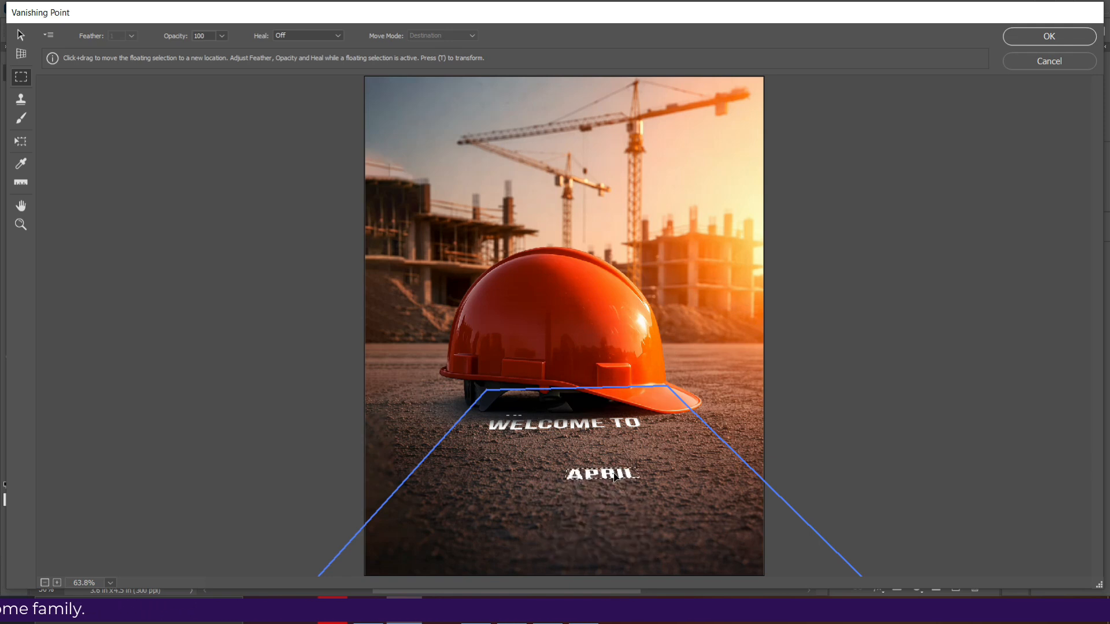
- Move the pasted APRIL text directly beneath WELCOME TO and apply the perspective
{"action": "left_click", "coordinate": [746, 152]}
{"action": "key", "text": "ctrl+z"}
{"action": "left_click_drag", "start_coordinate": [606, 476], "coordinate": [565, 452]}
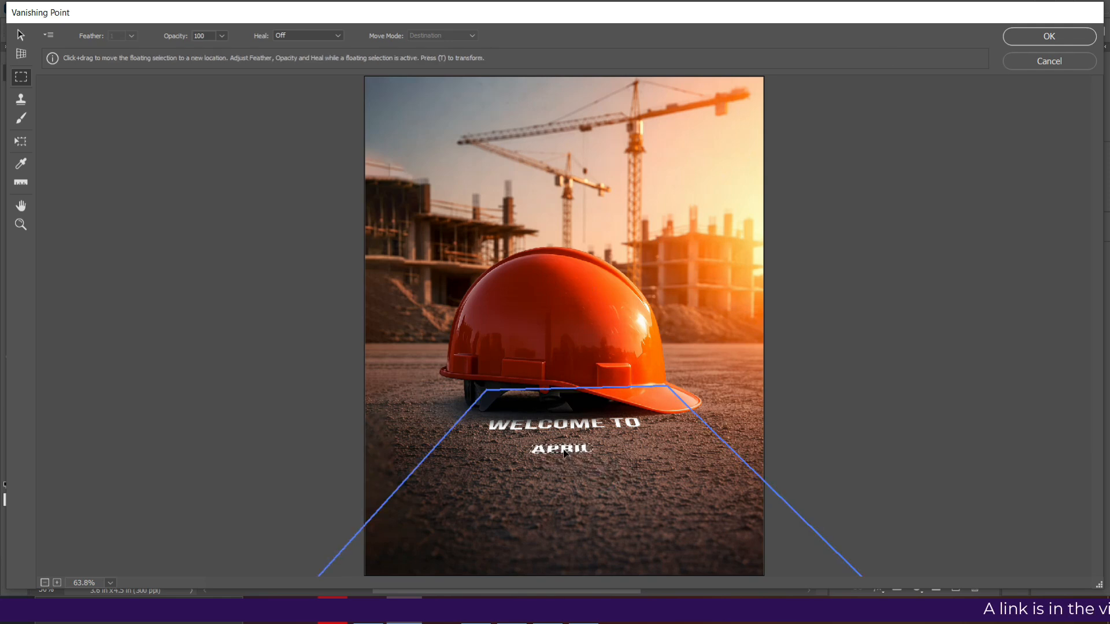
{"action": "left_click", "coordinate": [626, 348]}
{"action": "left_click", "coordinate": [1047, 37]}
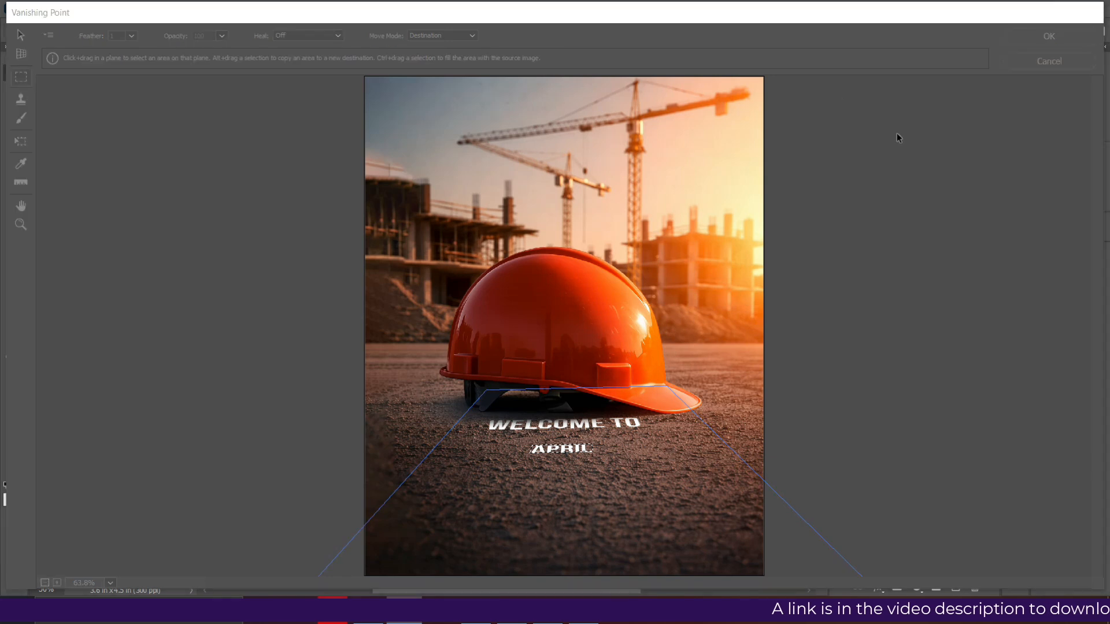
- Scale the perspective APRIL lettering to about 378% and place it centred directly beneath WELCOME TO
{"action": "left_click", "coordinate": [429, 430]}
{"action": "left_click_drag", "start_coordinate": [424, 432], "coordinate": [425, 455]}
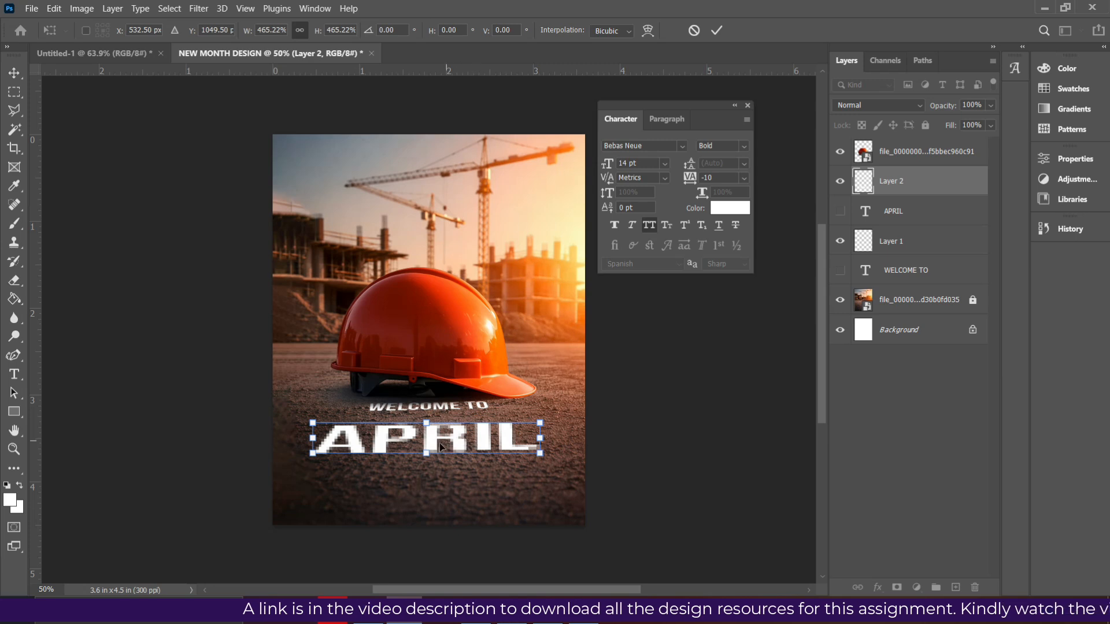
{"action": "left_click_drag", "start_coordinate": [424, 454], "coordinate": [463, 438]}
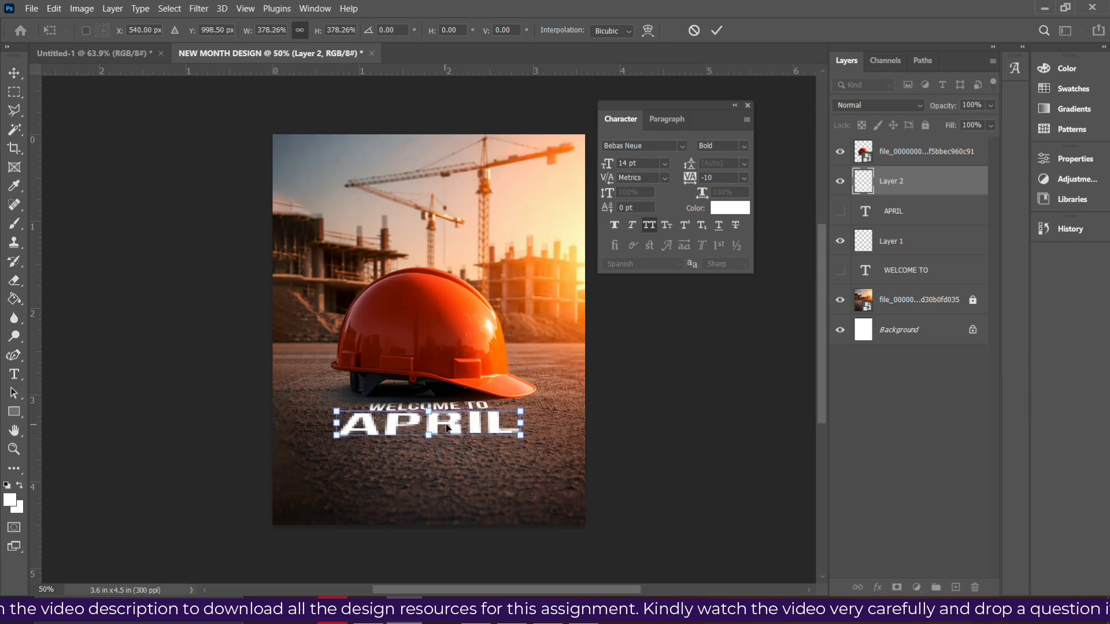
{"action": "key", "text": "Return"}
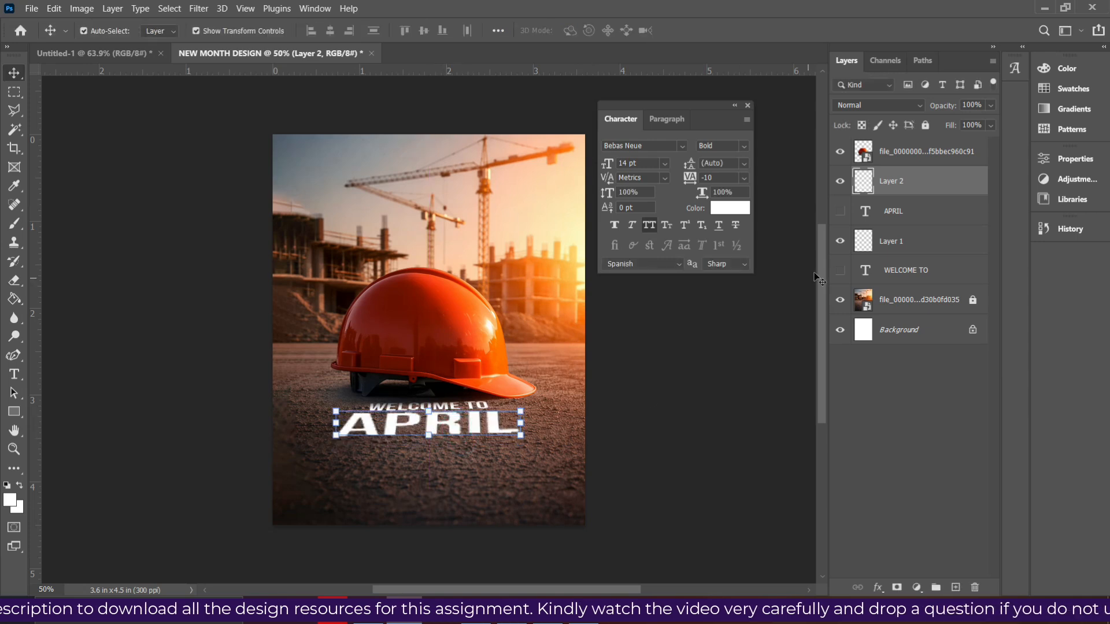
- Scale the perspective WELCOME TO and APRIL layers together to about 139% and place them lower on the ground below the helmet
{"action": "left_click", "coordinate": [889, 244], "text": "ctrl"}
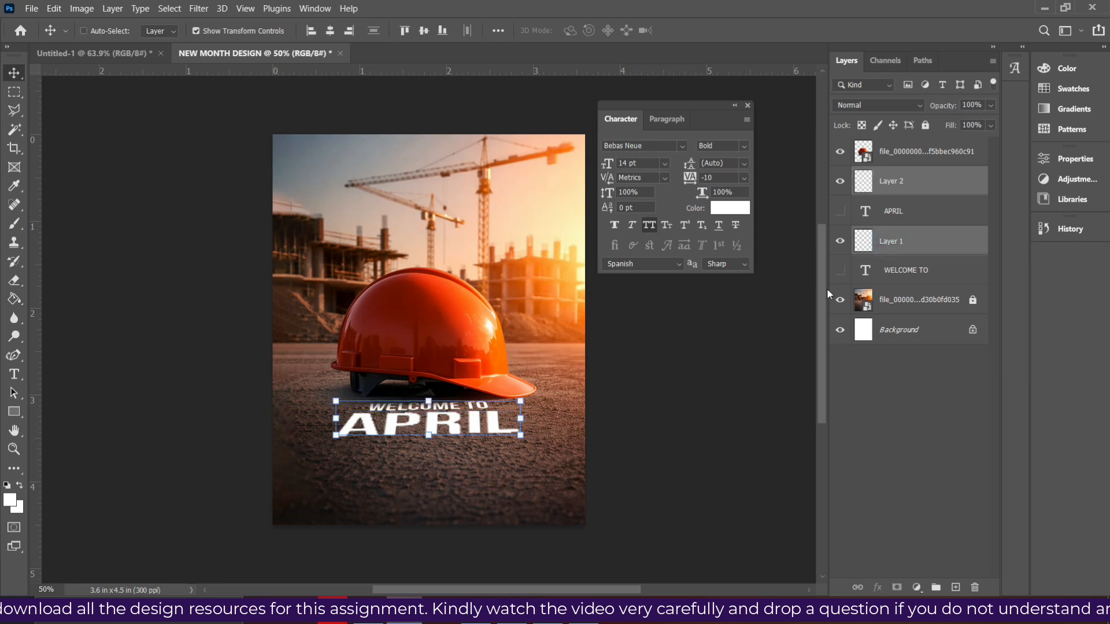
{"action": "left_click_drag", "start_coordinate": [429, 437], "coordinate": [441, 438]}
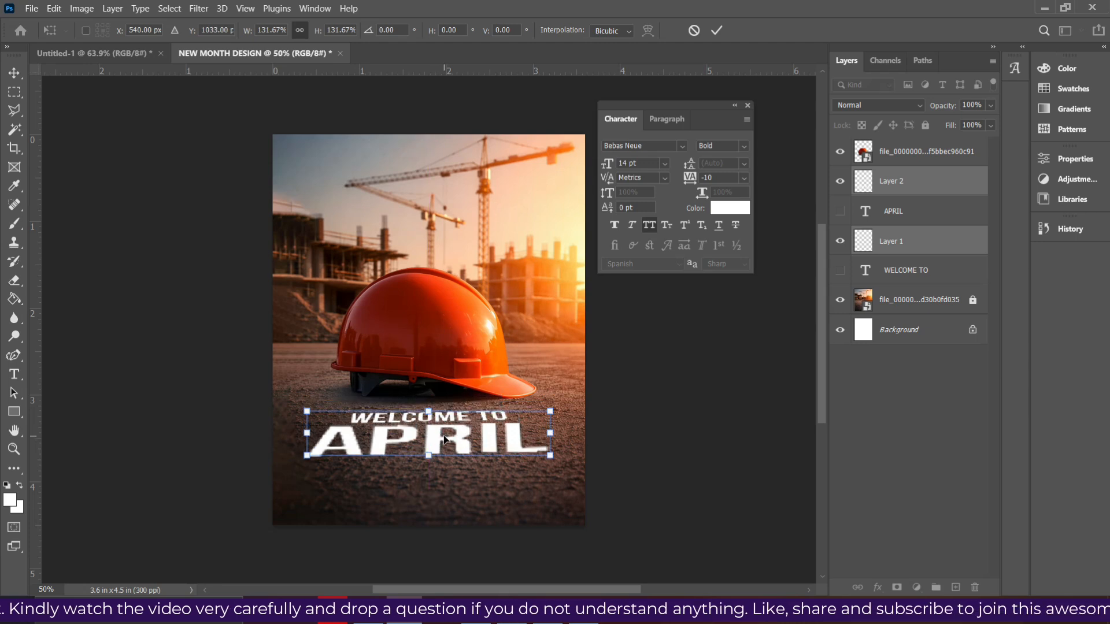
{"action": "left_click_drag", "start_coordinate": [556, 459], "coordinate": [563, 459]}
{"action": "left_click_drag", "start_coordinate": [307, 457], "coordinate": [305, 458]}
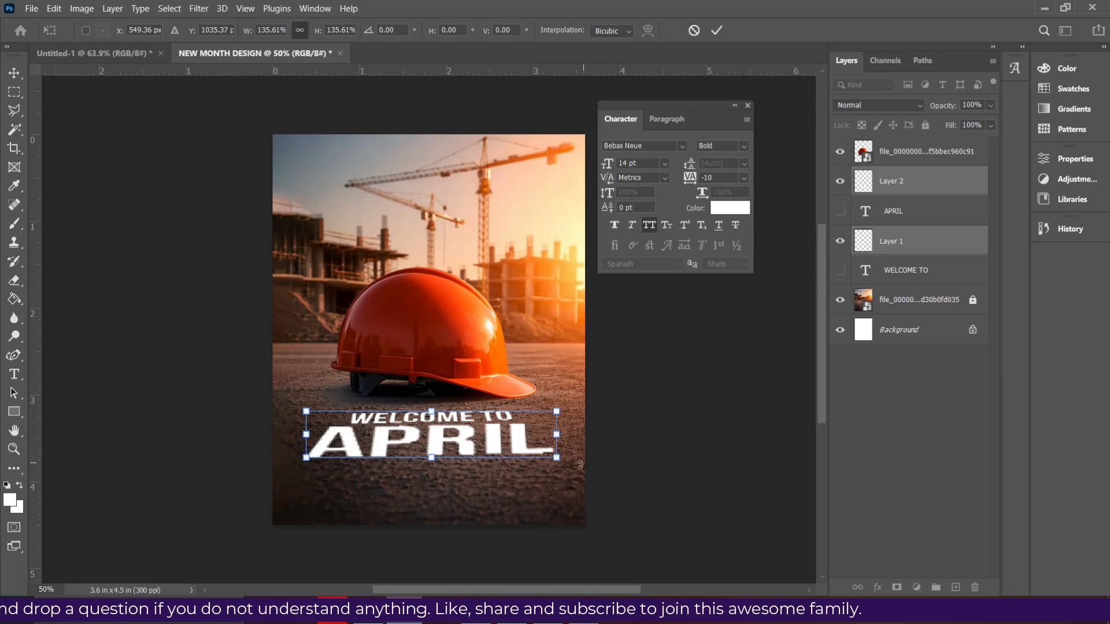
{"action": "left_click_drag", "start_coordinate": [556, 458], "coordinate": [563, 459]}
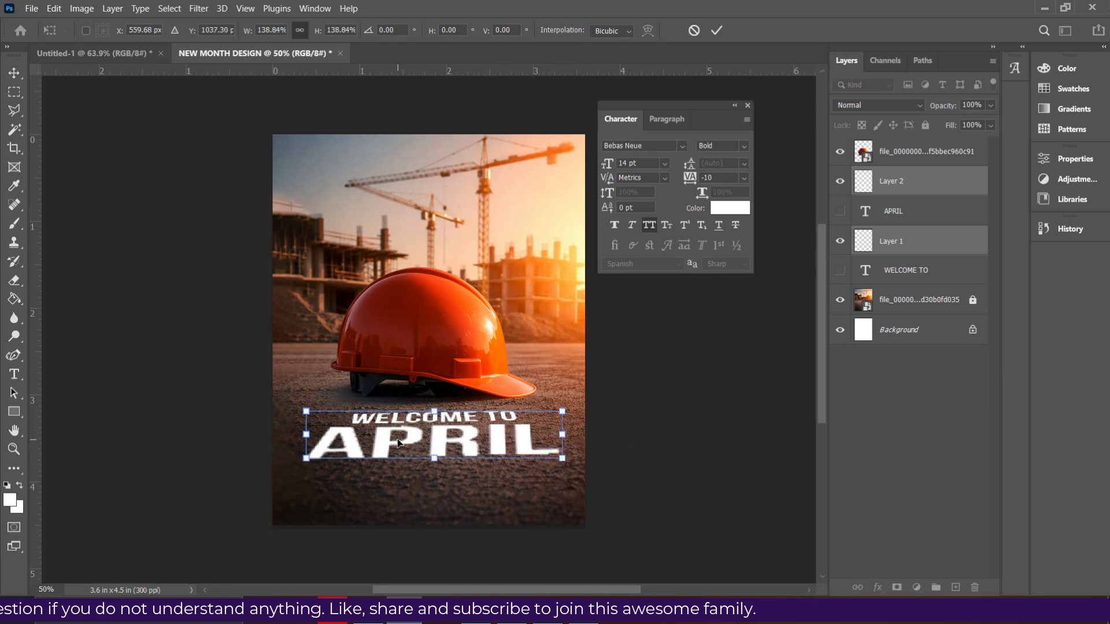
{"action": "key", "text": "Return"}
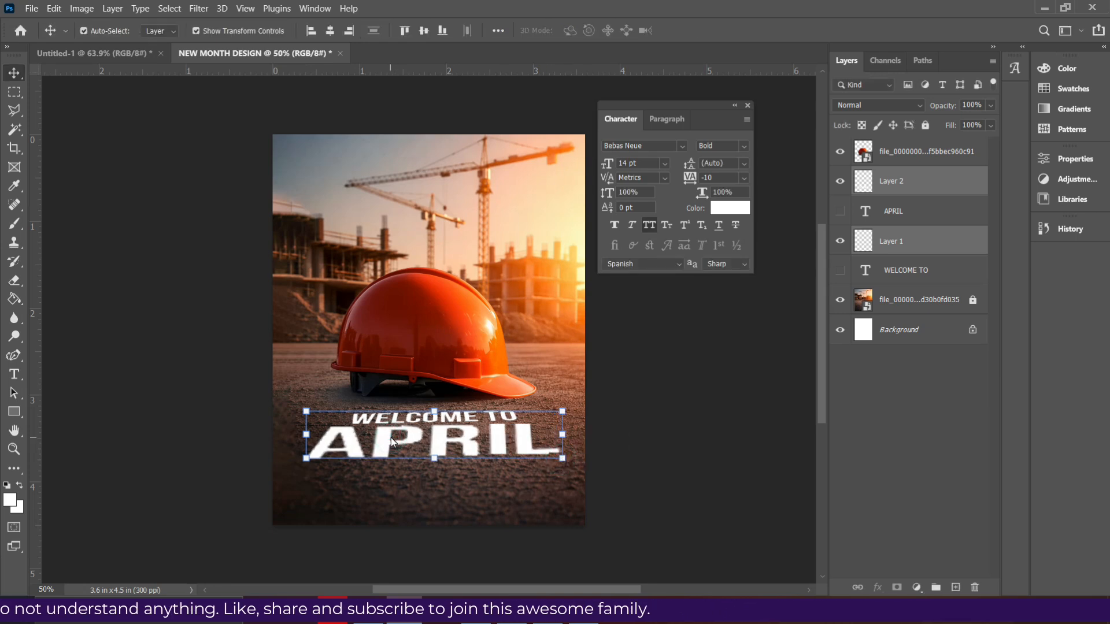
- Centre both perspective lettering layers horizontally on the whole canvas and clear the selection
{"action": "key", "text": "ctrl+a"}
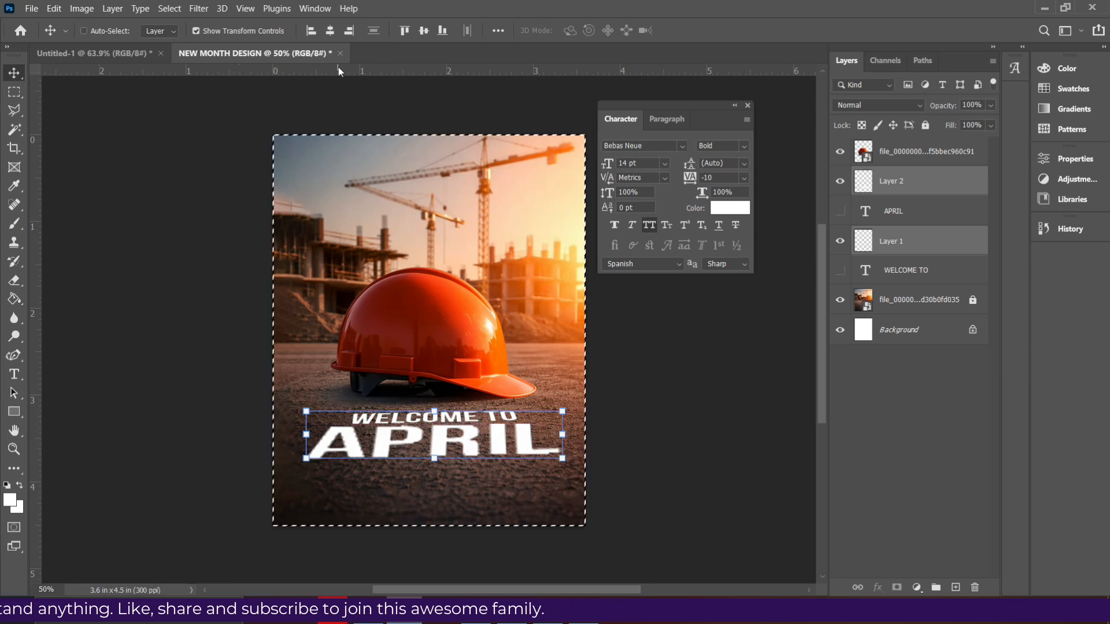
{"action": "left_click", "coordinate": [334, 31]}
{"action": "key", "text": "ctrl+d"}
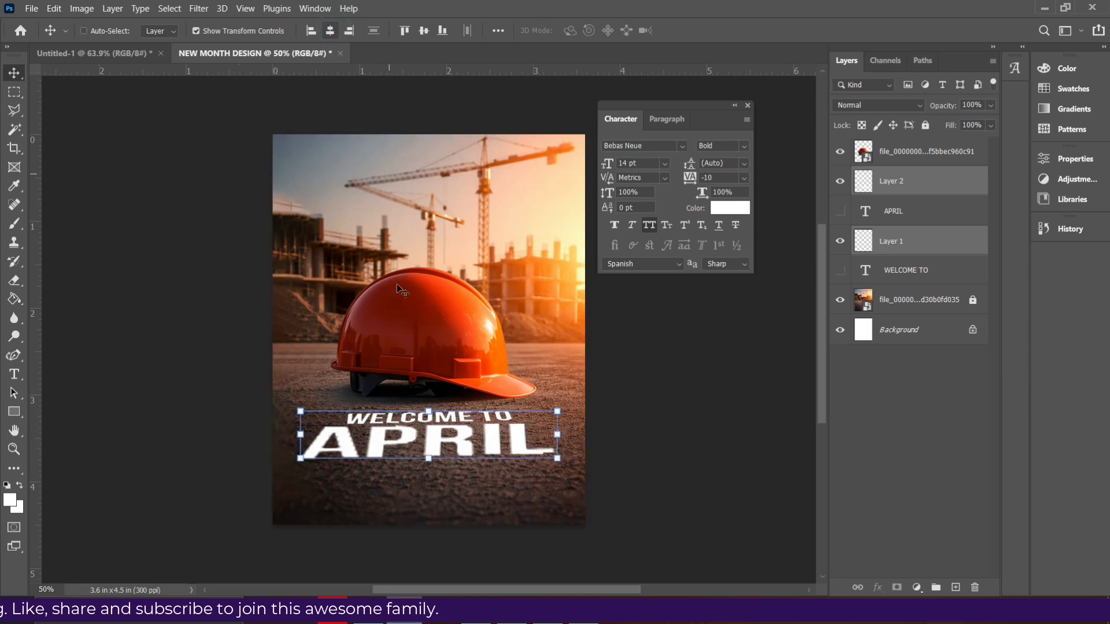
- Nudge the helmet layer down until its brim sits just above the WELCOME TO lettering
{"action": "left_click", "coordinate": [430, 325]}
{"action": "key", "text": "Down"}
{"action": "key", "text": "Down"}
{"action": "key", "text": "Down"}
{"action": "key", "text": "Down"}
{"action": "key", "text": "Down"}
{"action": "key", "text": "Down"}
{"action": "key", "text": "Down"}
{"action": "key", "text": "Down"}
{"action": "key", "text": "Down"}
{"action": "key", "text": "Down"}
{"action": "key", "text": "Down"}
{"action": "key", "text": "Down"}
{"action": "key", "text": "Down"}
{"action": "key", "text": "Down"}
{"action": "key", "text": "Down"}
{"action": "key", "text": "Down"}
{"action": "key", "text": "Down"}
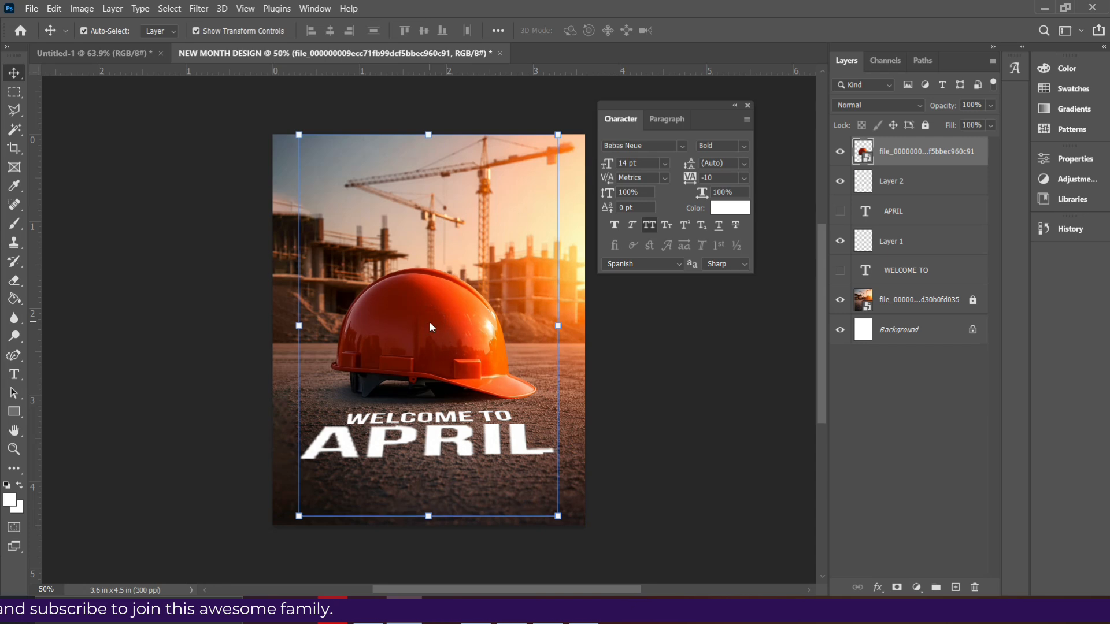
{"action": "key", "text": "Down"}
{"action": "key", "text": "Down"}
{"action": "key", "text": "Down"}
{"action": "key", "text": "Down"}
{"action": "key", "text": "Down"}
{"action": "key", "text": "Down"}
{"action": "key", "text": "Down"}
{"action": "key", "text": "Down"}
{"action": "key", "text": "Down"}
{"action": "key", "text": "Down"}
{"action": "key", "text": "Down"}
{"action": "key", "text": "Down"}
{"action": "key", "text": "Down"}
{"action": "key", "text": "Down"}
{"action": "key", "text": "Down"}
{"action": "key", "text": "Down"}
{"action": "key", "text": "Down"}
{"action": "key", "text": "Down"}
{"action": "key", "text": "Down"}
{"action": "key", "text": "Down"}
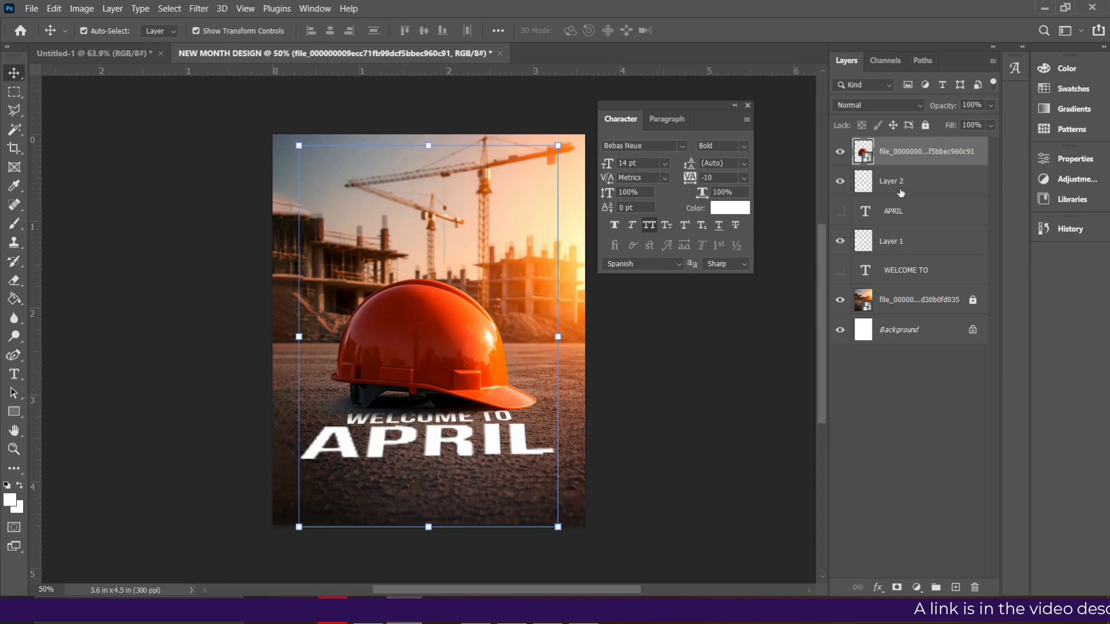
- Blend the perspective WELCOME TO layer into the ground by splitting its Blend If underlying-layer shadow range to 0 / 140
{"action": "left_click", "coordinate": [890, 243]}
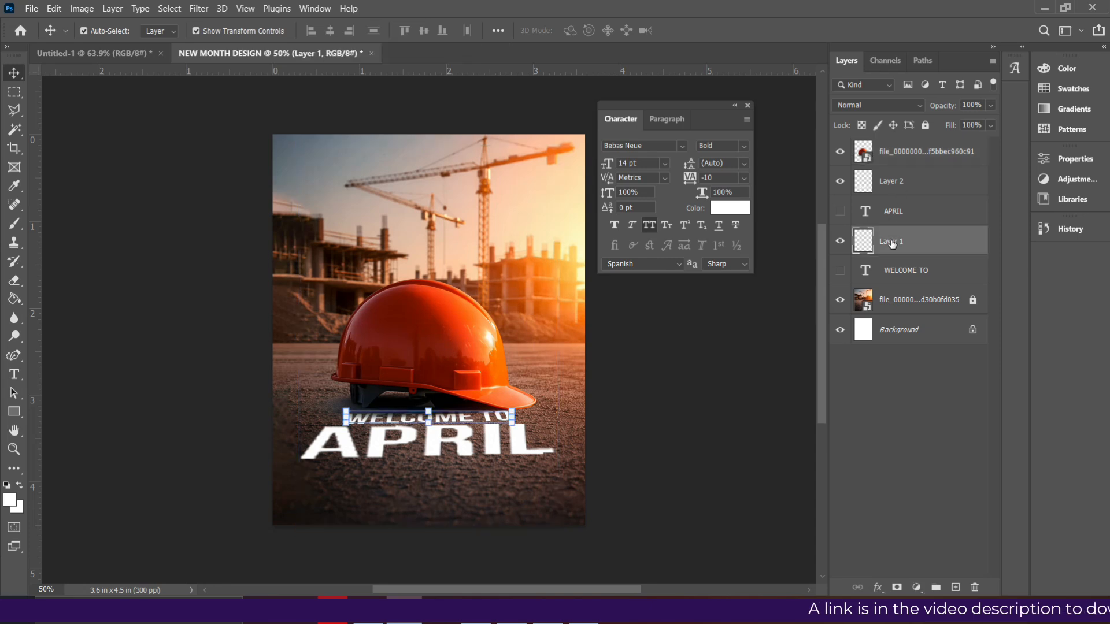
{"action": "left_click", "coordinate": [877, 587]}
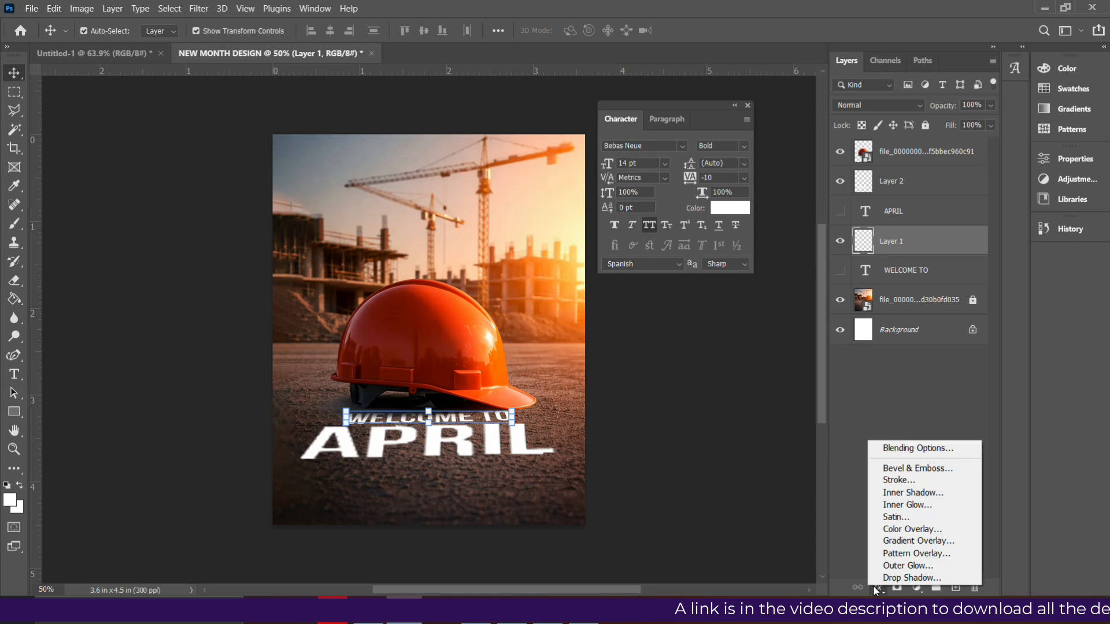
{"action": "left_click", "coordinate": [910, 450]}
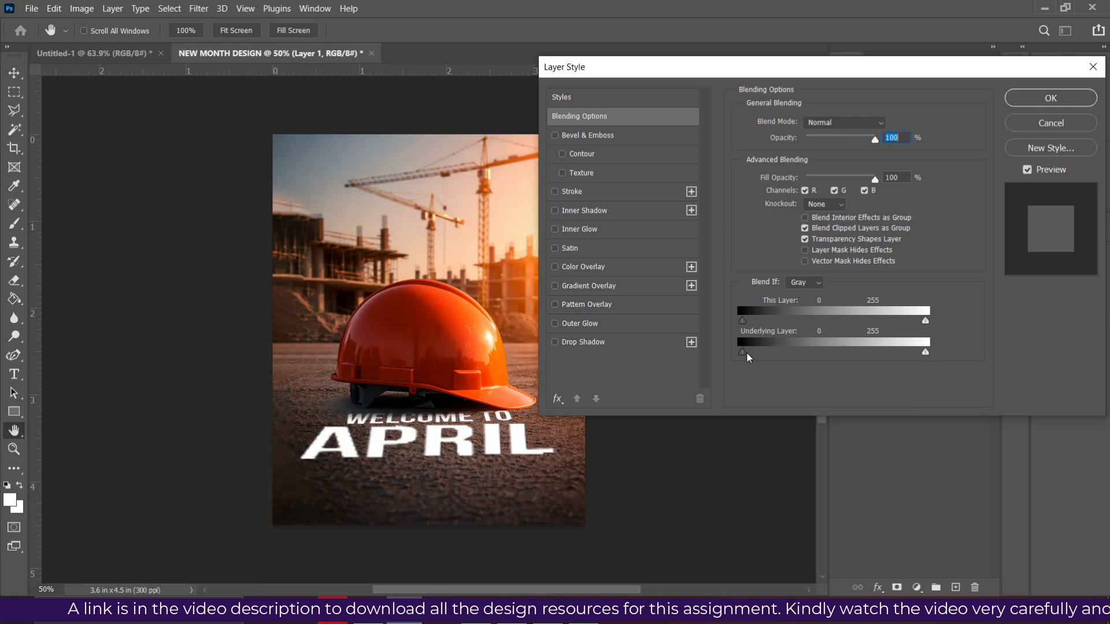
{"action": "key", "text": "alt"}
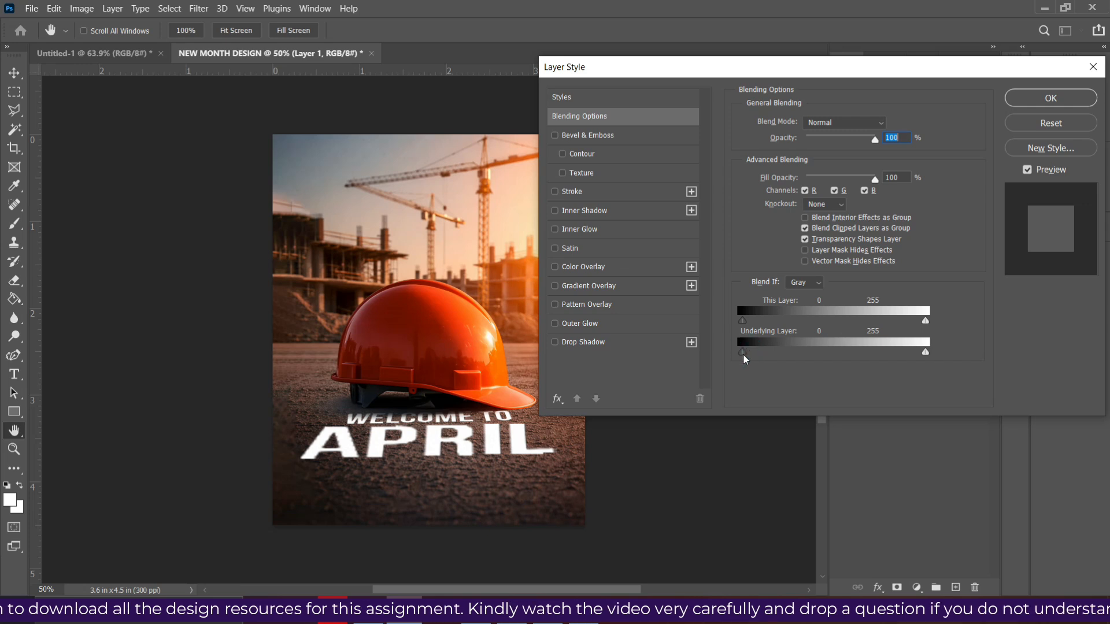
{"action": "left_click_drag", "start_coordinate": [749, 352], "coordinate": [730, 349]}
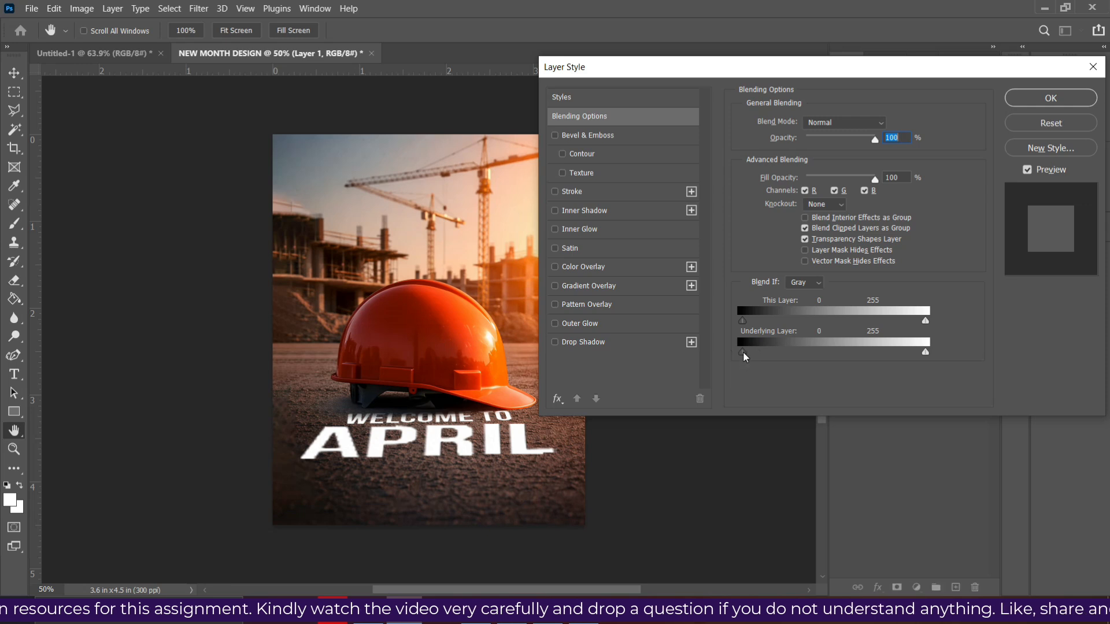
{"action": "left_click_drag", "start_coordinate": [743, 352], "coordinate": [839, 361]}
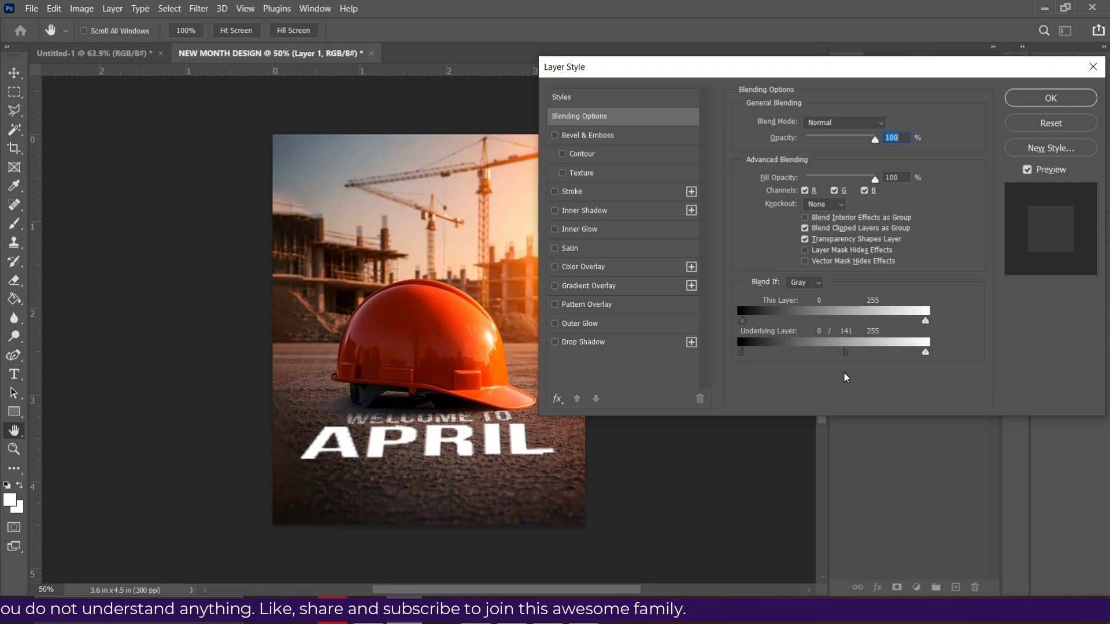
{"action": "left_click_drag", "start_coordinate": [844, 373], "coordinate": [841, 376]}
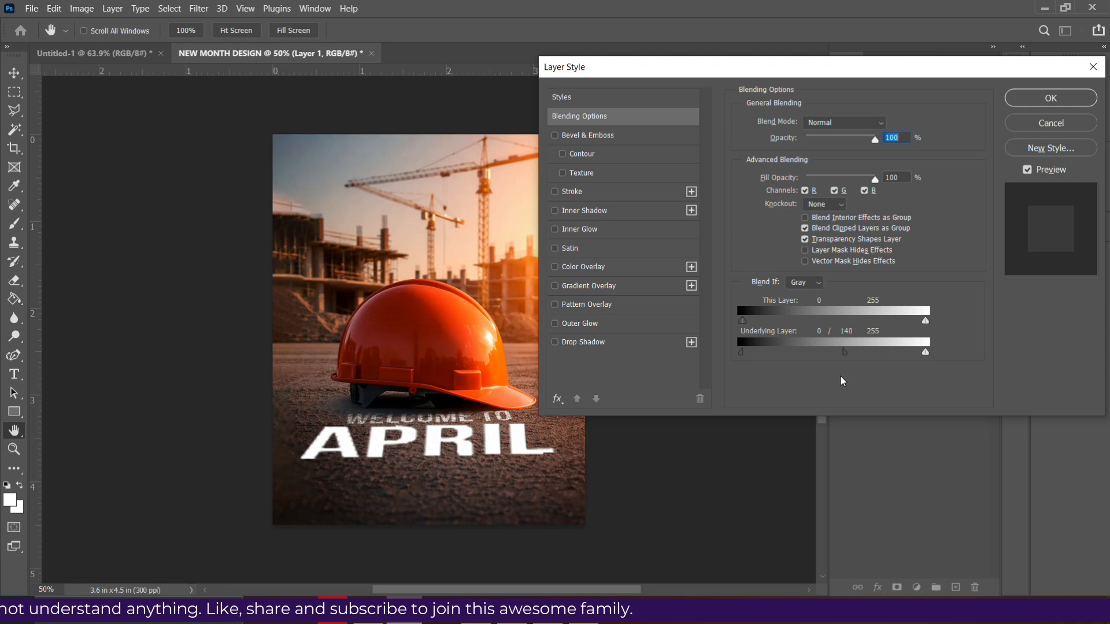
{"action": "left_click", "coordinate": [1051, 98]}
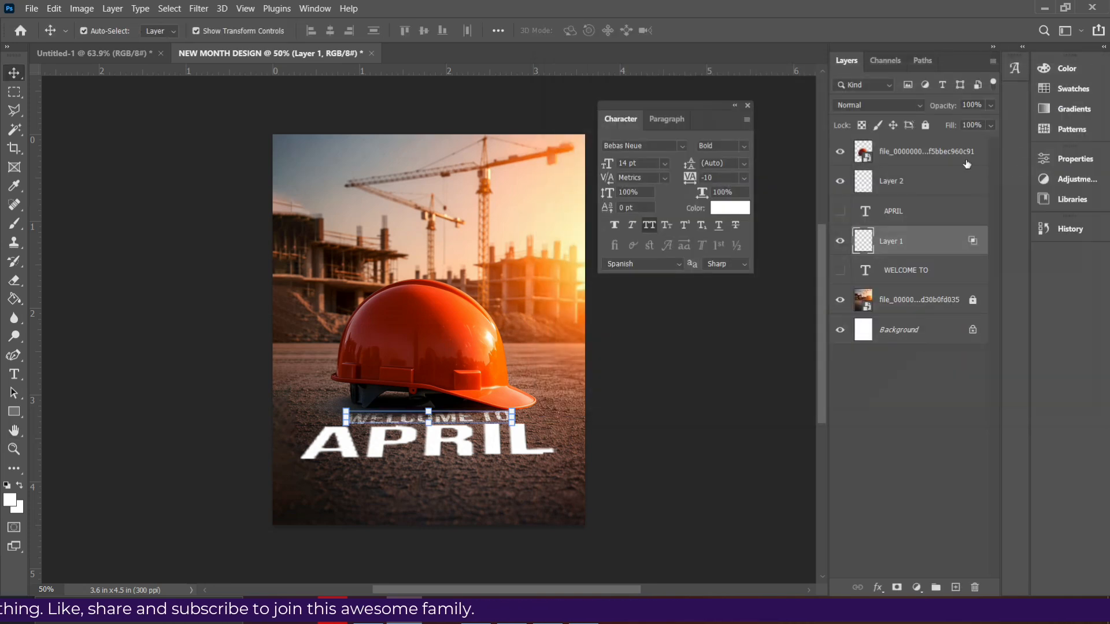
- Blend the perspective APRIL layer into the ground with a split Blend If underlying-layer shadow range of 0 / 138
{"action": "left_click", "coordinate": [910, 184]}
{"action": "left_click", "coordinate": [876, 585]}
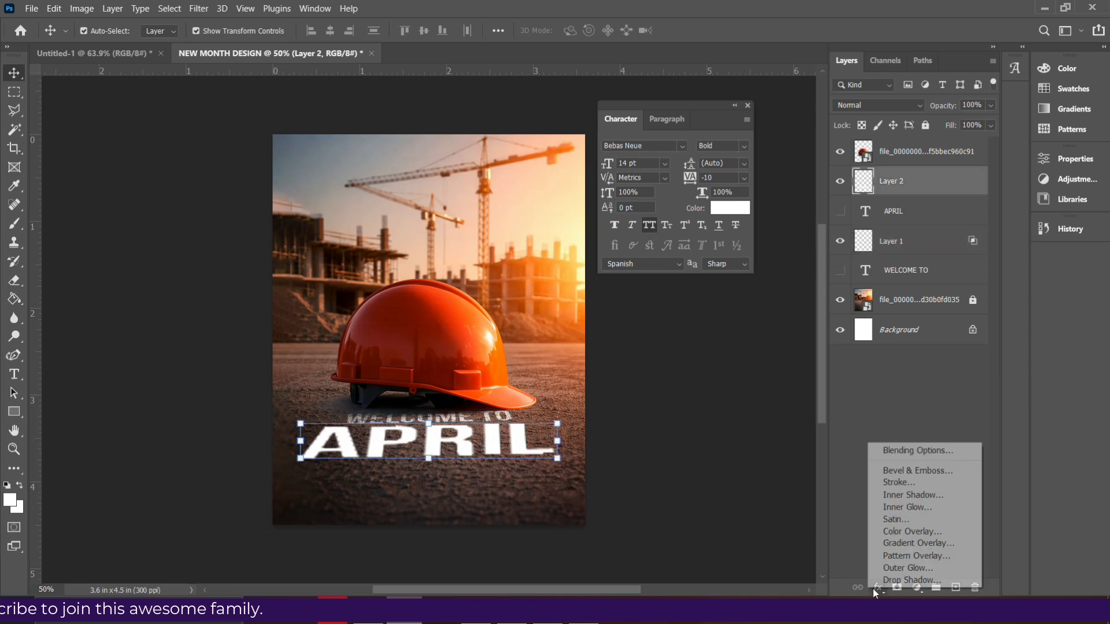
{"action": "left_click", "coordinate": [893, 452]}
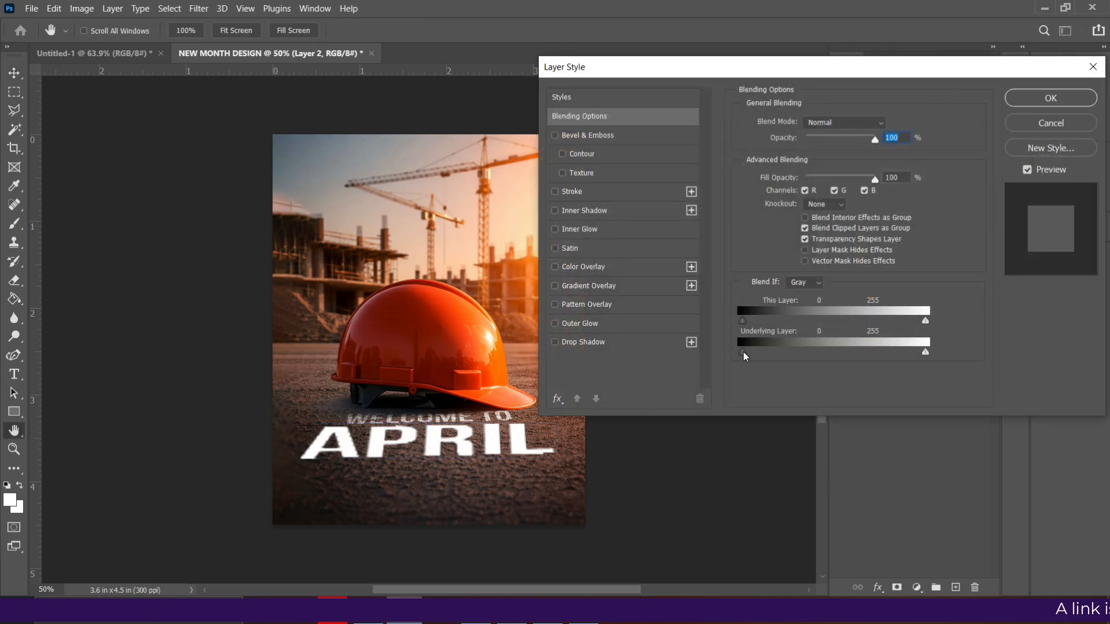
{"action": "left_click_drag", "start_coordinate": [744, 352], "coordinate": [848, 355]}
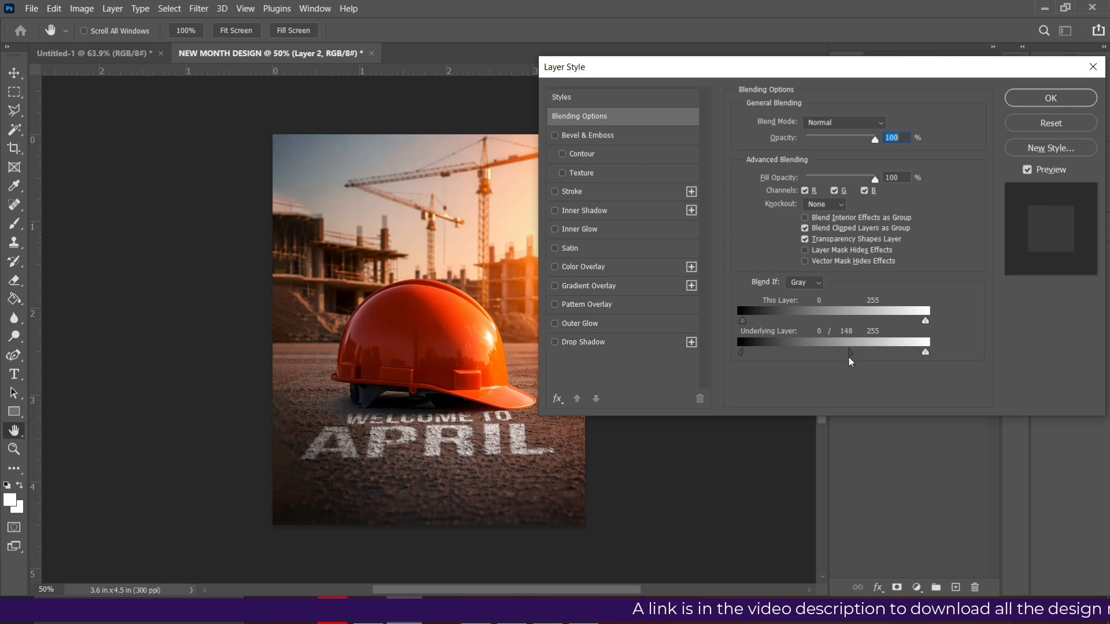
{"action": "left_click_drag", "start_coordinate": [843, 367], "coordinate": [838, 370]}
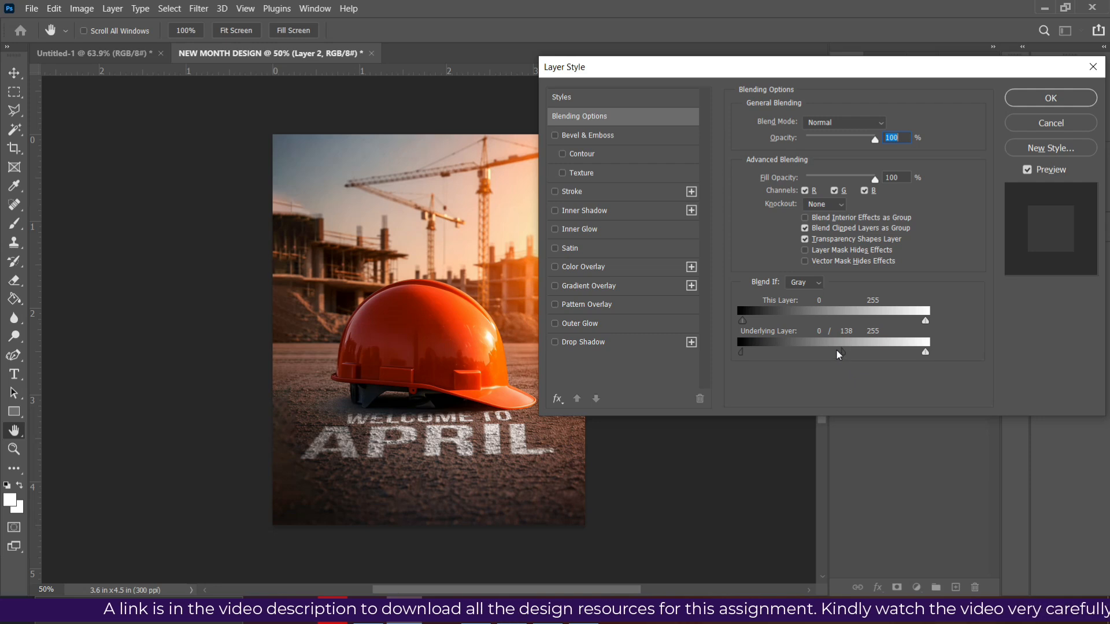
{"action": "left_click", "coordinate": [1036, 99]}
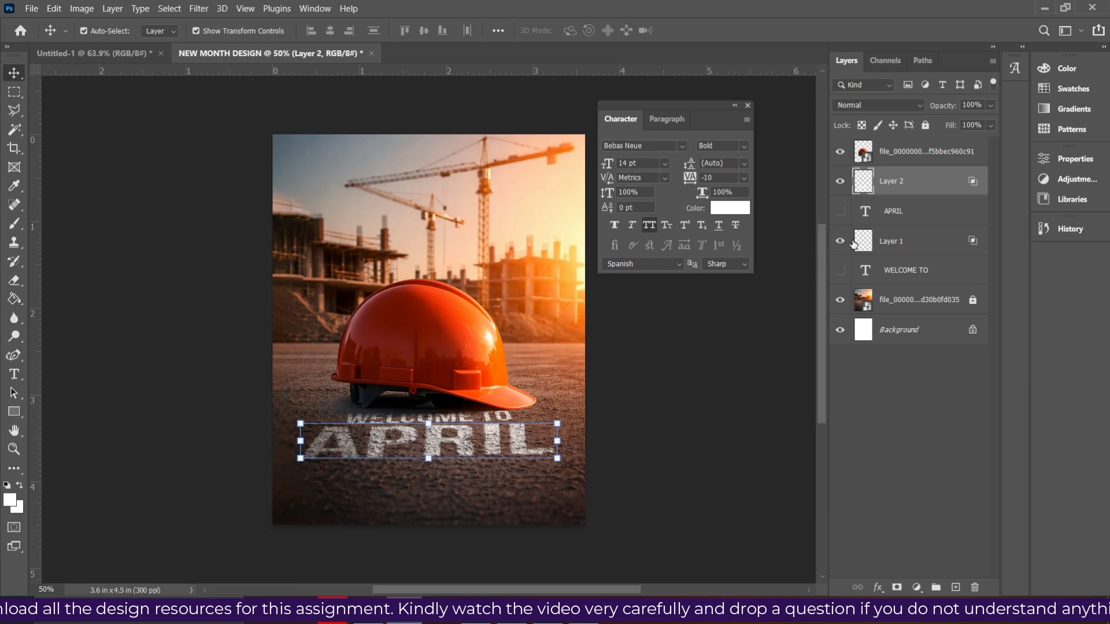
- Show the hidden APRIL text layer and place it at 30 pt below the blended ground lettering
{"action": "left_click", "coordinate": [839, 212]}
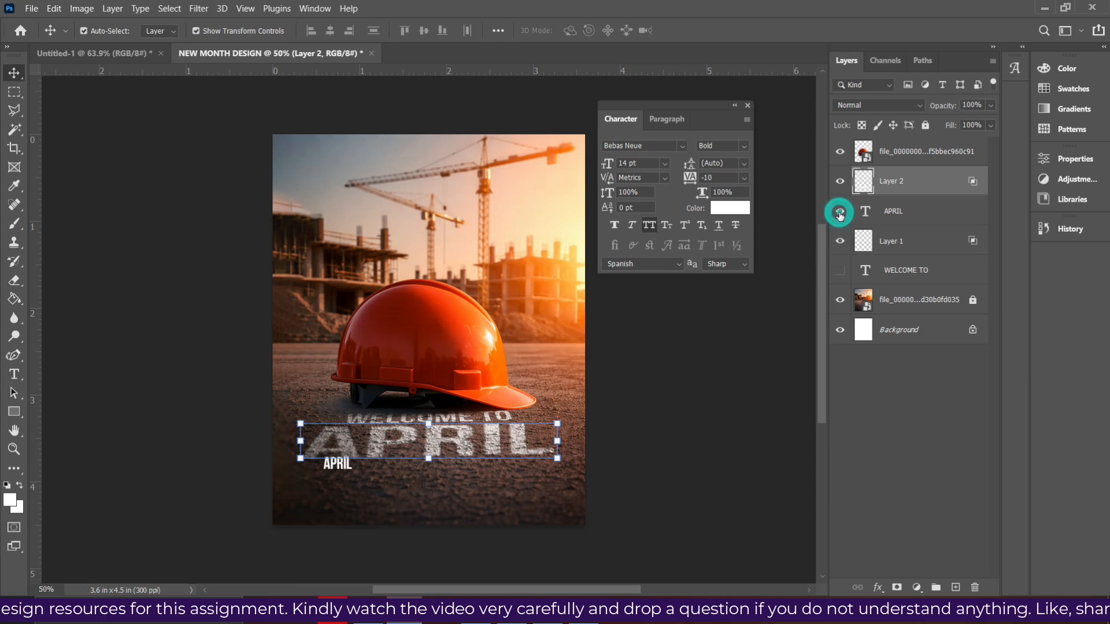
{"action": "left_click_drag", "start_coordinate": [338, 467], "coordinate": [366, 477]}
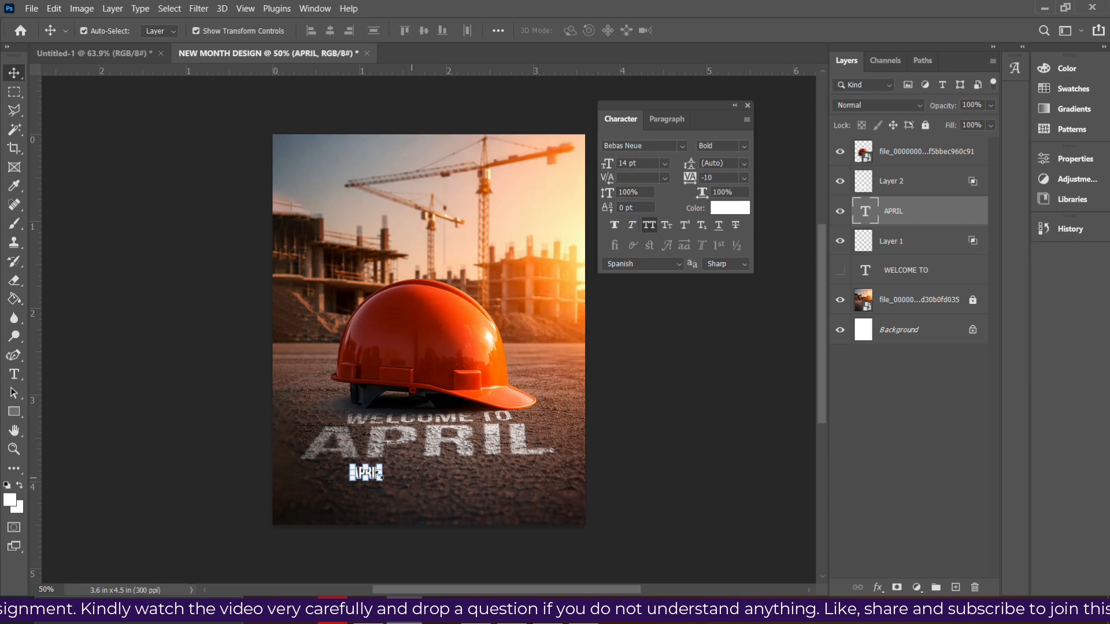
{"action": "left_click", "coordinate": [664, 165]}
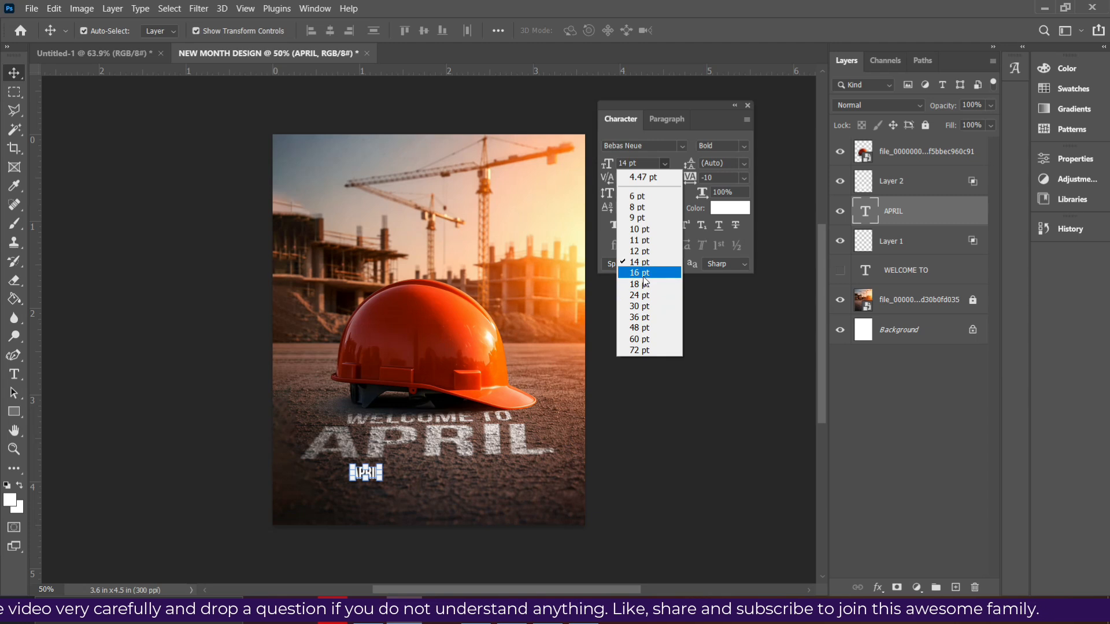
{"action": "left_click", "coordinate": [639, 306]}
{"action": "left_click_drag", "start_coordinate": [398, 468], "coordinate": [425, 474]}
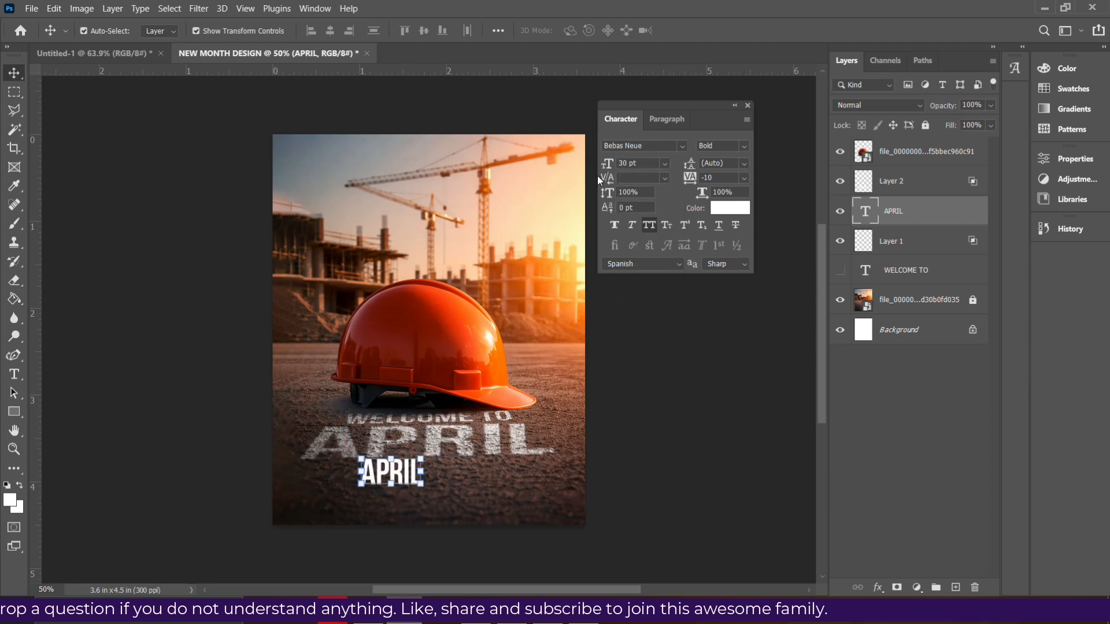
- Set the flat APRIL text's font to Montserrat Bold and its size to 8 pt
{"action": "key", "text": "ctrl+0"}
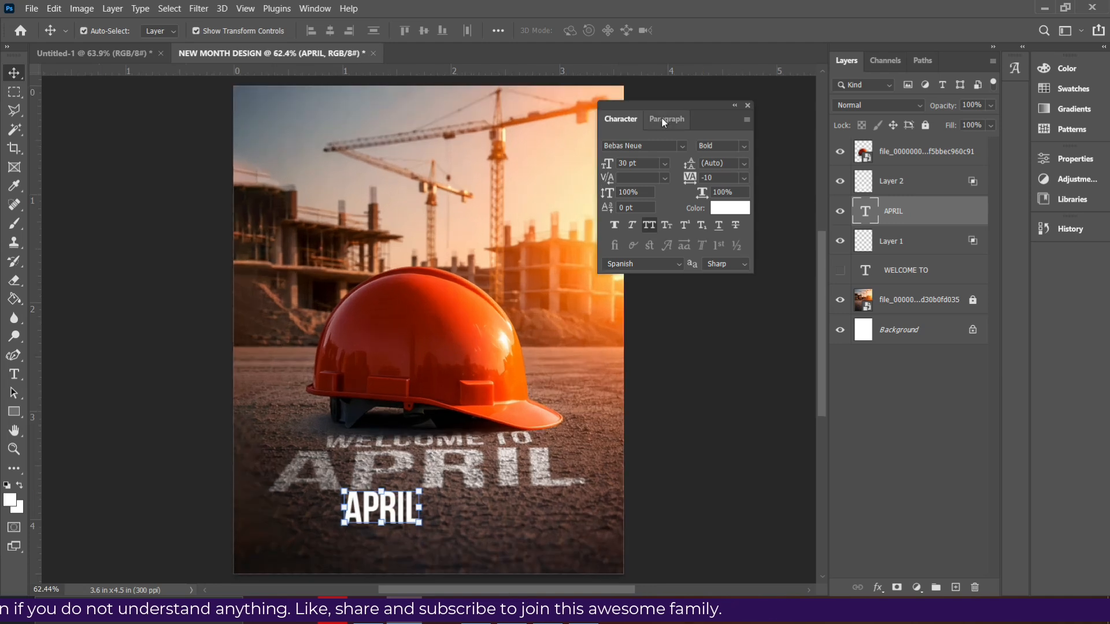
{"action": "left_click", "coordinate": [681, 146]}
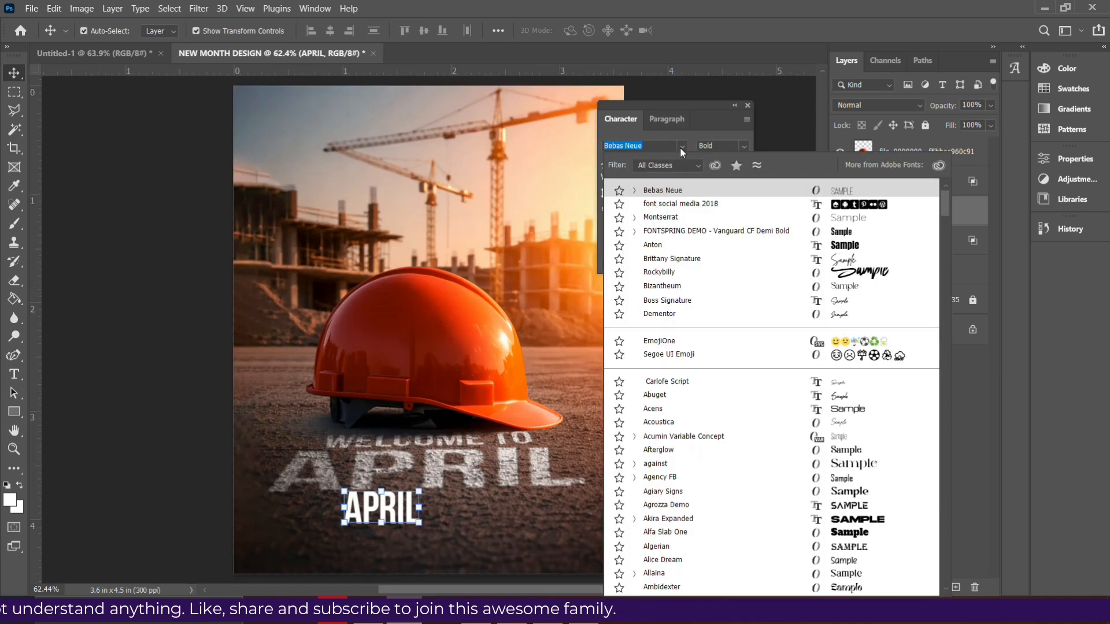
{"action": "left_click", "coordinate": [660, 218]}
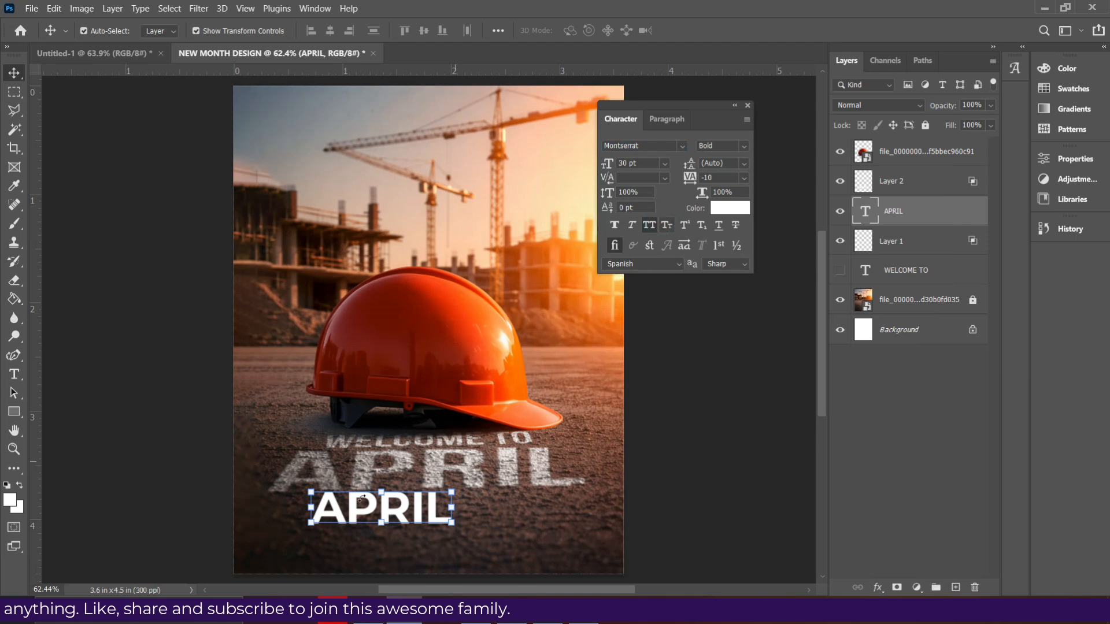
{"action": "left_click", "coordinate": [666, 163]}
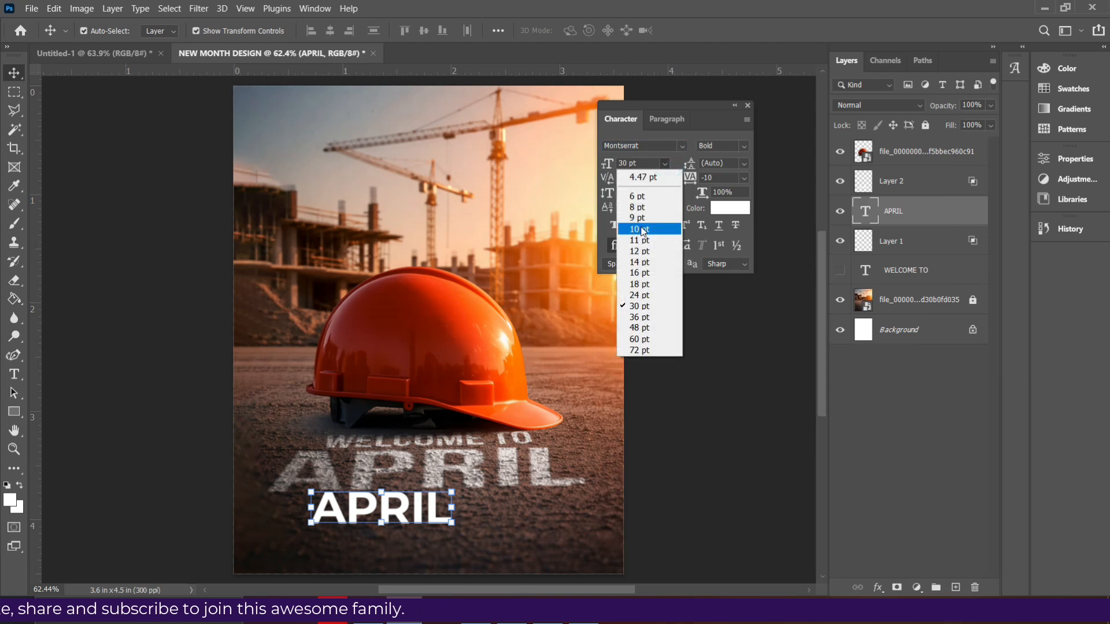
{"action": "left_click", "coordinate": [643, 207]}
- Replace the wording of the flat APRIL text with "HAPPY NEW MONTH!"
{"action": "double_click", "coordinate": [389, 518]}
{"action": "type", "text": "HAPPY NEW MONTH"}
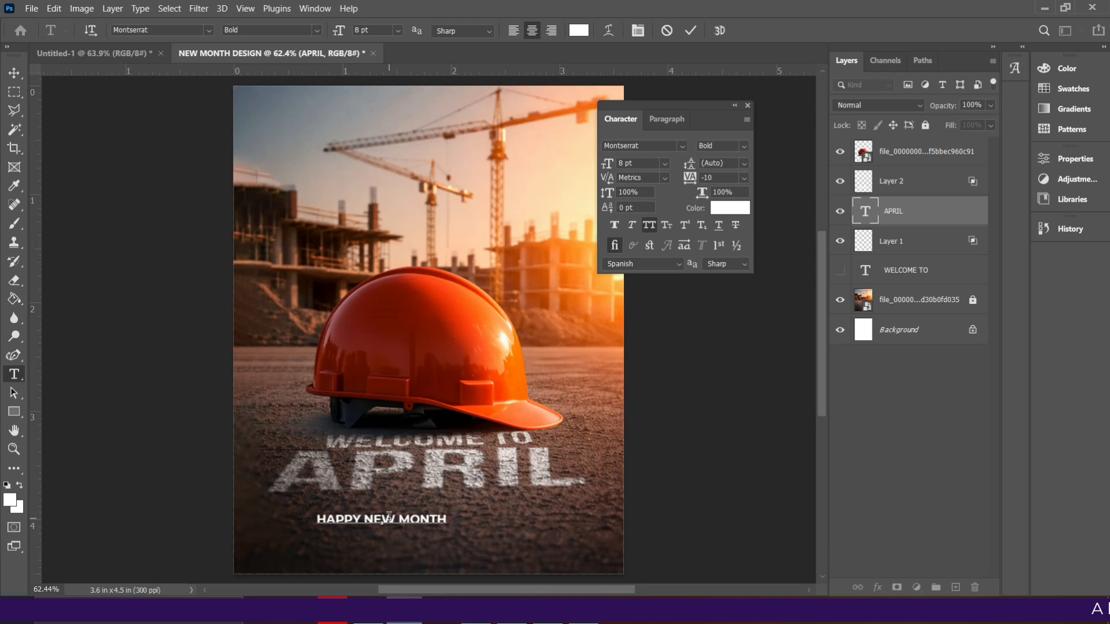
{"action": "type", "text": "!"}
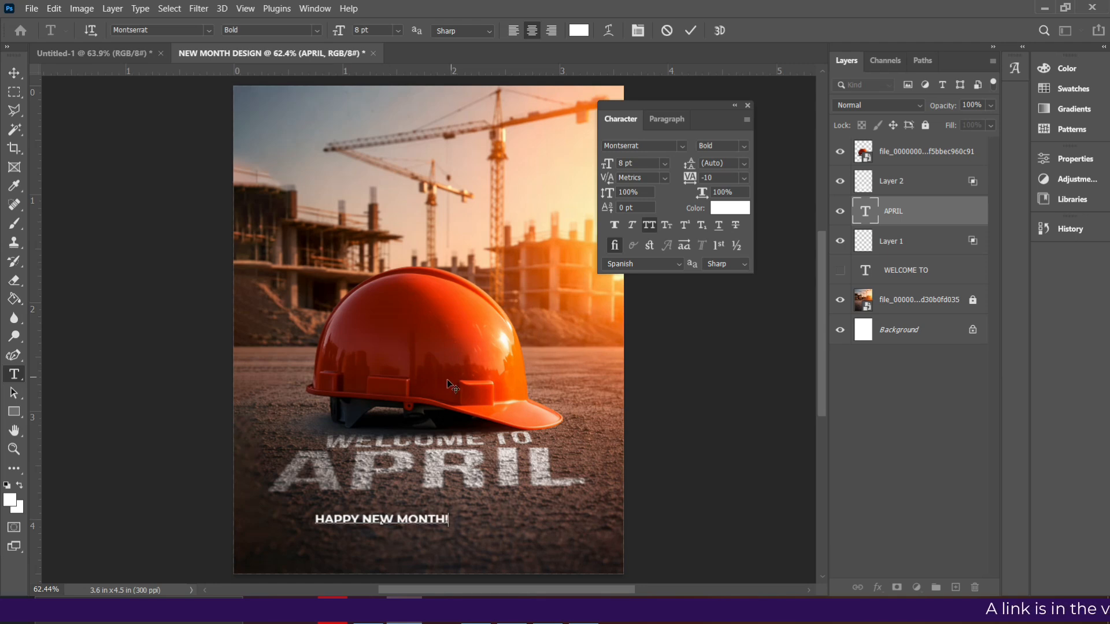
- Commit the HAPPY NEW MONTH! text and set its tracking to 200
{"action": "left_click", "coordinate": [693, 31]}
{"action": "key", "text": "v"}
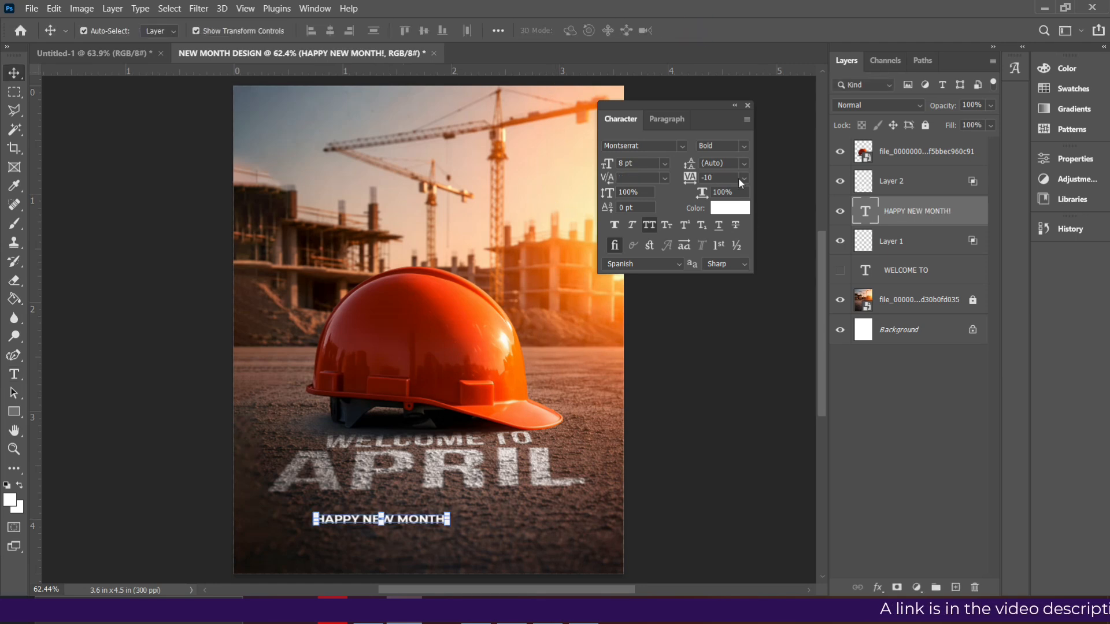
{"action": "left_click", "coordinate": [746, 177]}
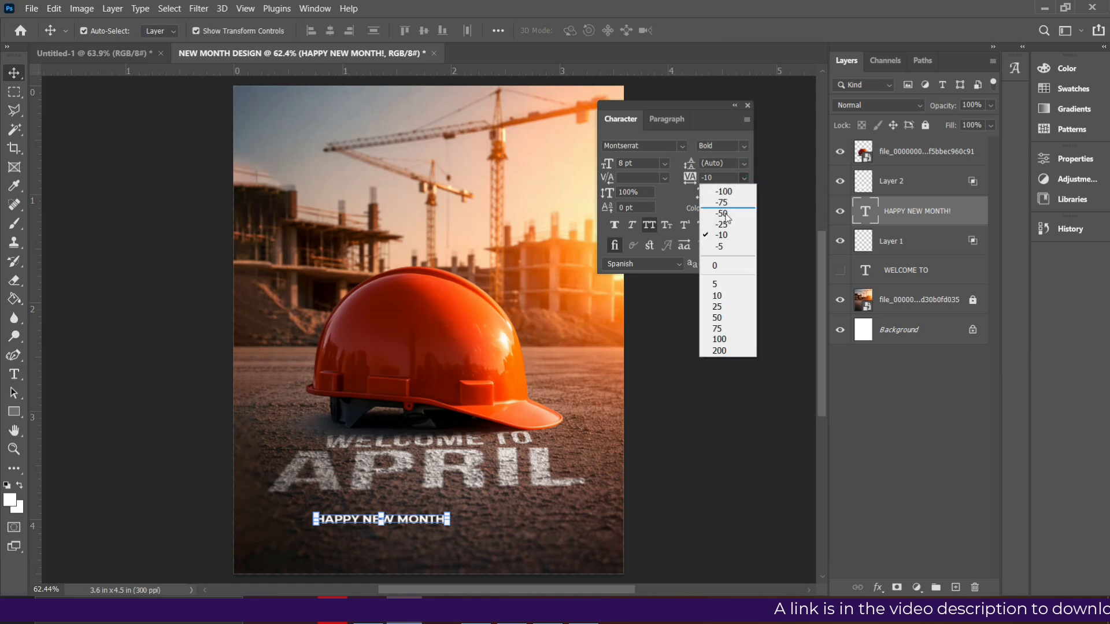
{"action": "left_click", "coordinate": [721, 350]}
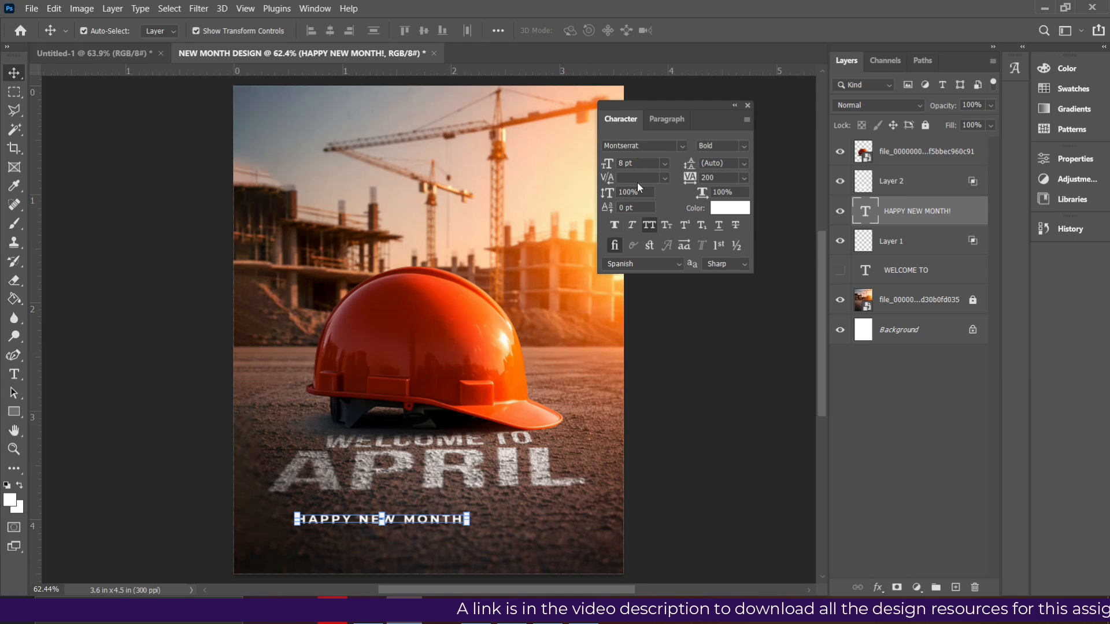
- Move the HAPPY NEW MONTH! line up to sit centred just beneath the APRIL lettering and set its size to 9 pt
{"action": "left_click", "coordinate": [664, 164]}
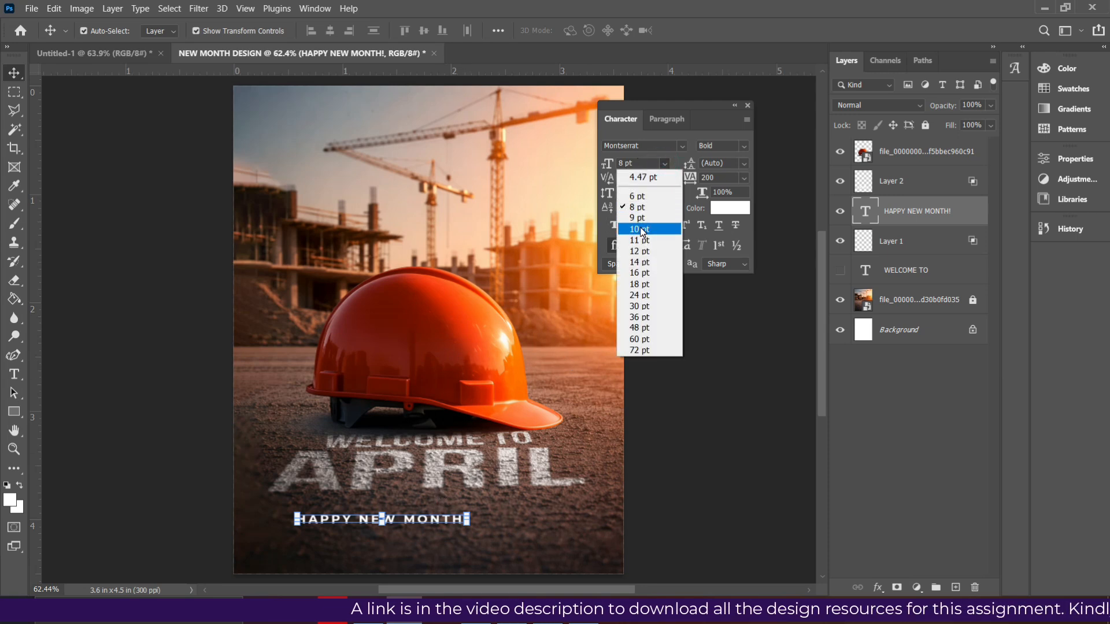
{"action": "left_click", "coordinate": [640, 229]}
{"action": "left_click_drag", "start_coordinate": [447, 520], "coordinate": [491, 504]}
{"action": "left_click", "coordinate": [665, 163]}
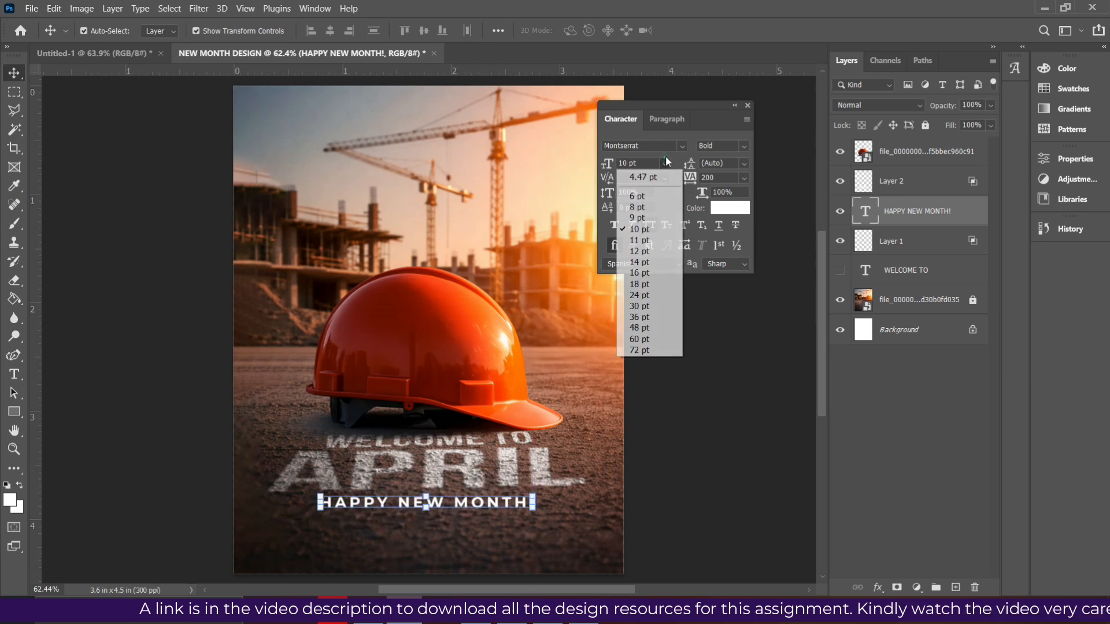
{"action": "left_click", "coordinate": [648, 221]}
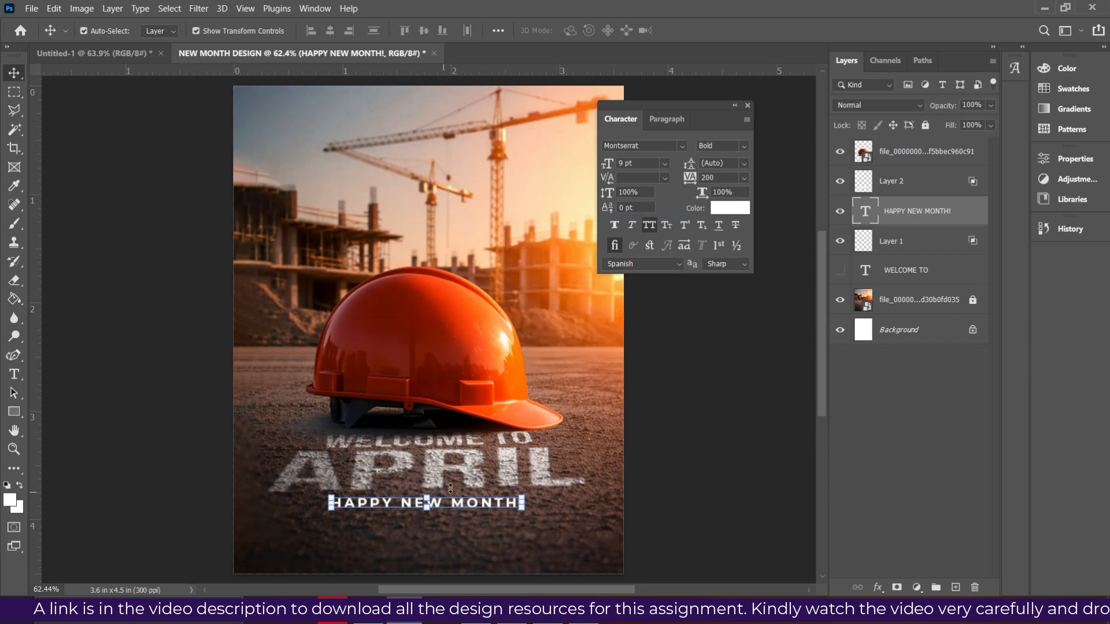
- Set the HAPPY NEW MONTH! line's font weight to SemiBold
{"action": "left_click", "coordinate": [744, 146]}
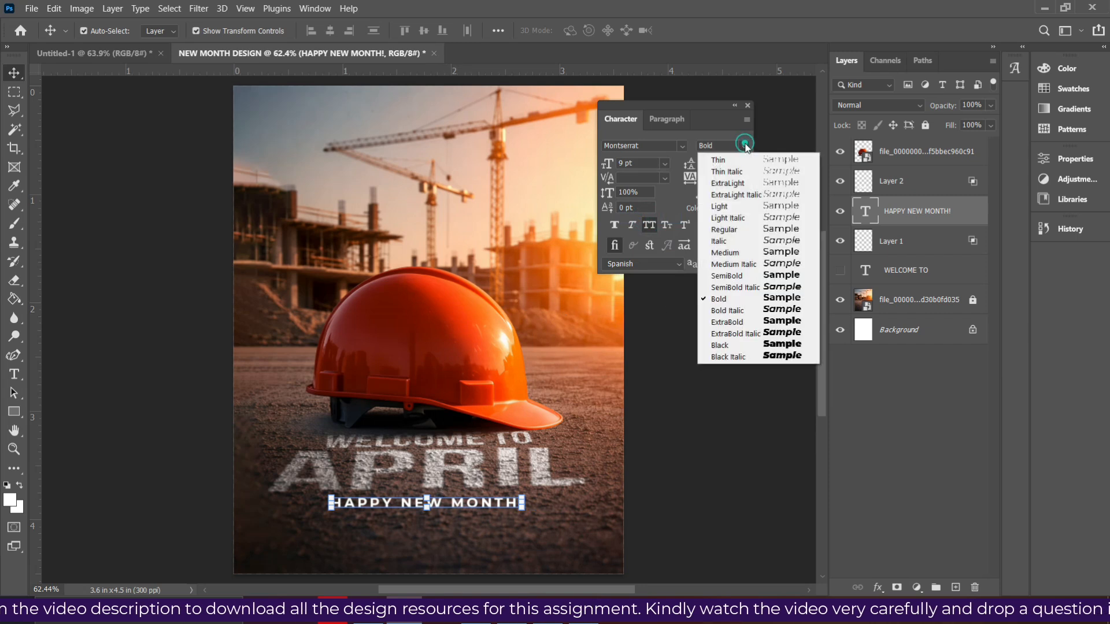
{"action": "left_click", "coordinate": [722, 254]}
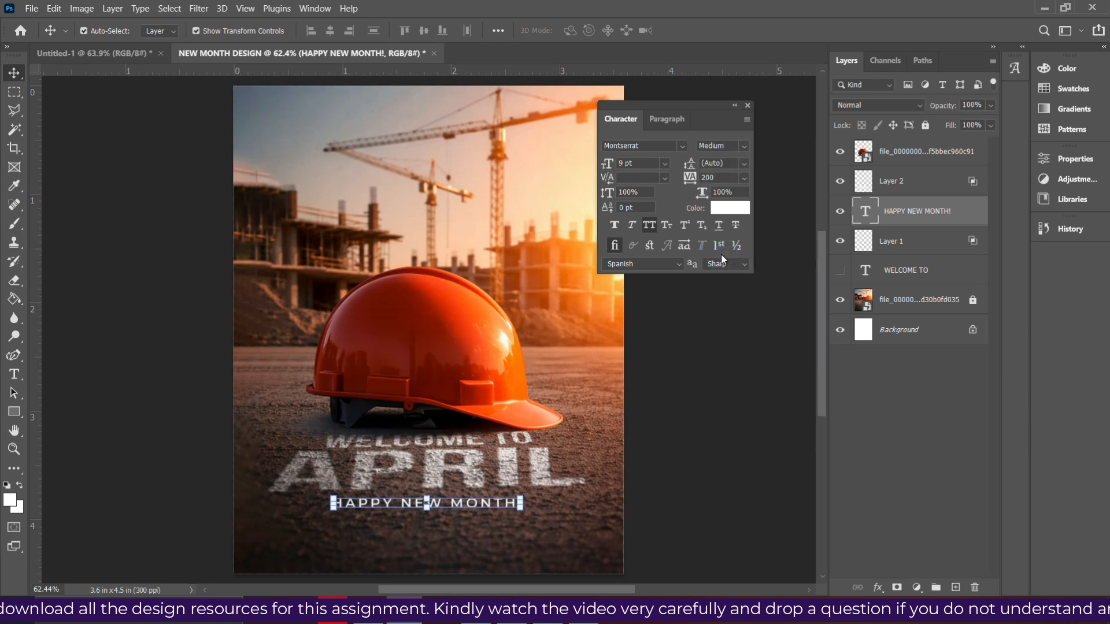
{"action": "left_click", "coordinate": [743, 146]}
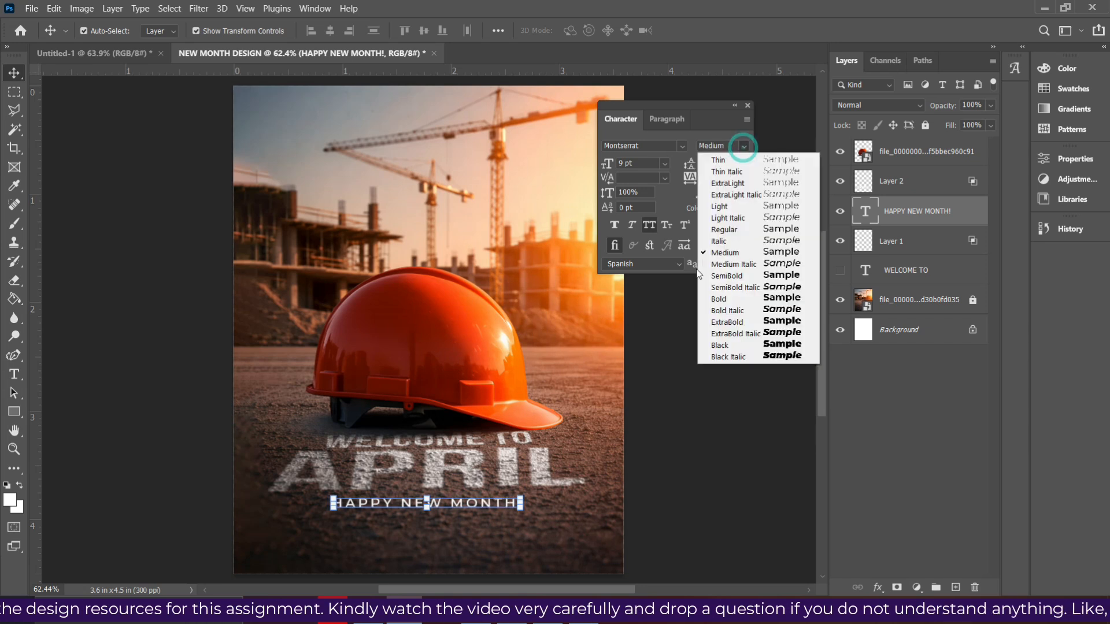
{"action": "left_click", "coordinate": [726, 276]}
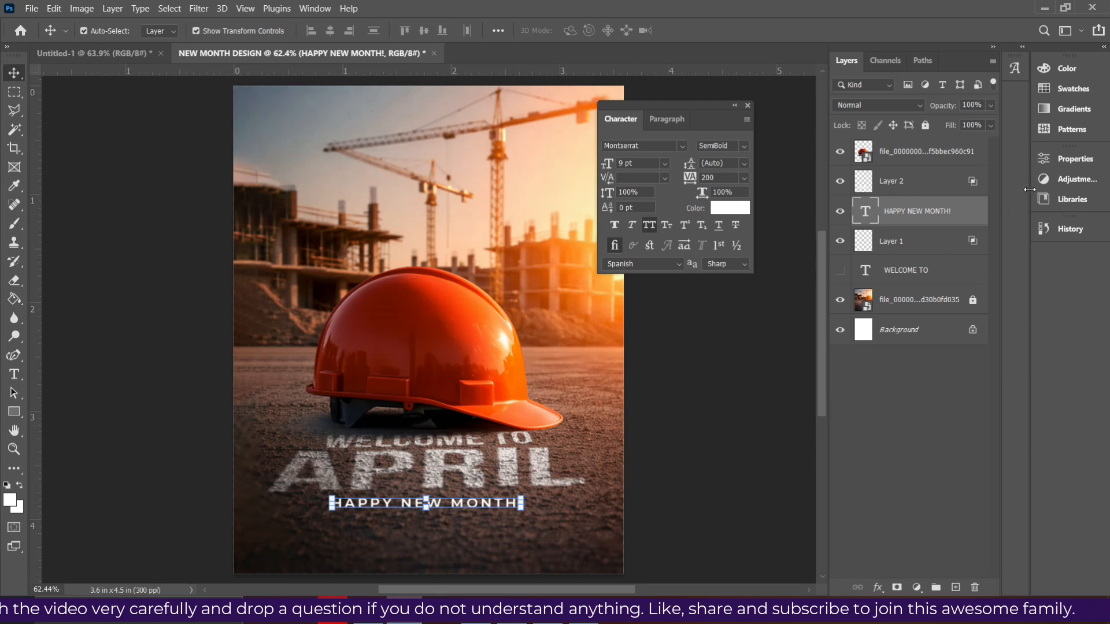
{"action": "left_click", "coordinate": [897, 191]}
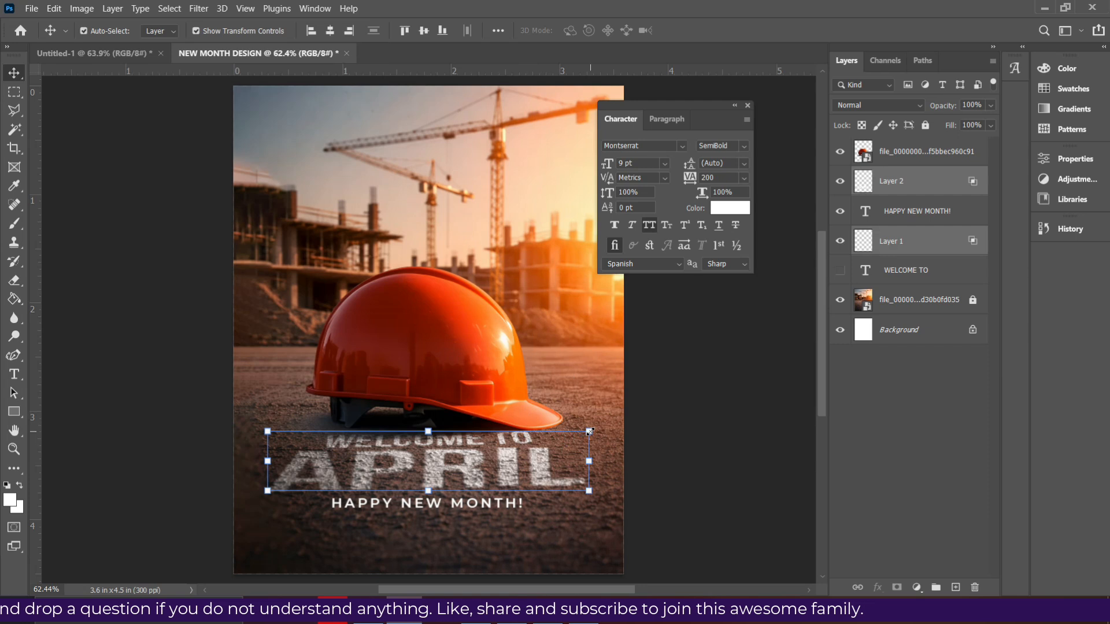
{"action": "key", "text": "ctrl+t"}
{"action": "left_click_drag", "start_coordinate": [589, 431], "coordinate": [573, 434]}
{"action": "key", "text": "ctrl+z"}
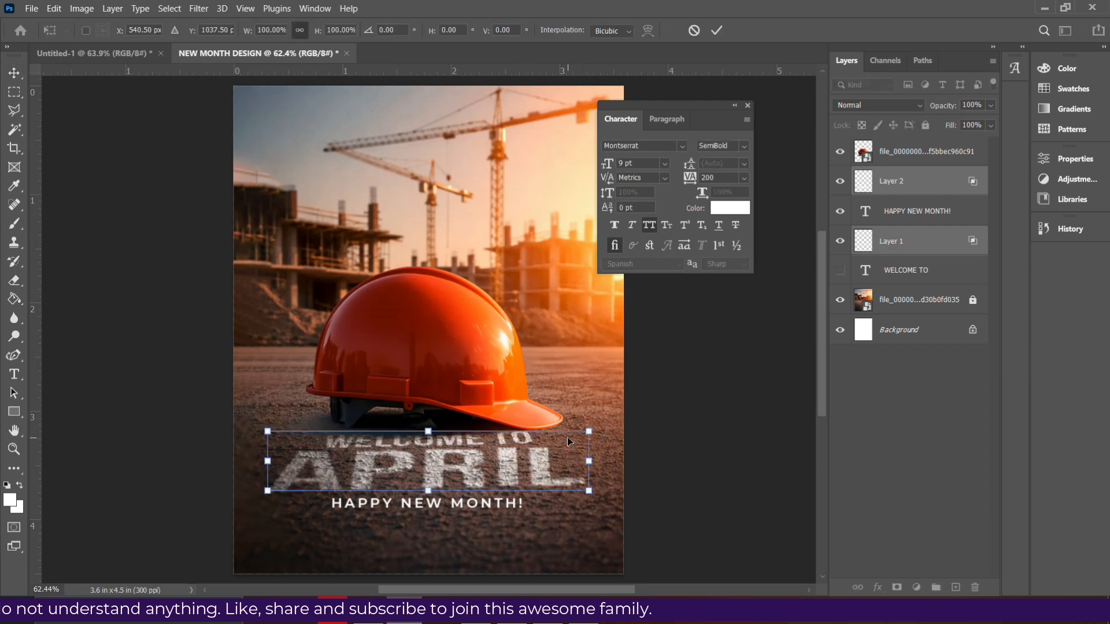
{"action": "key", "text": "Escape"}
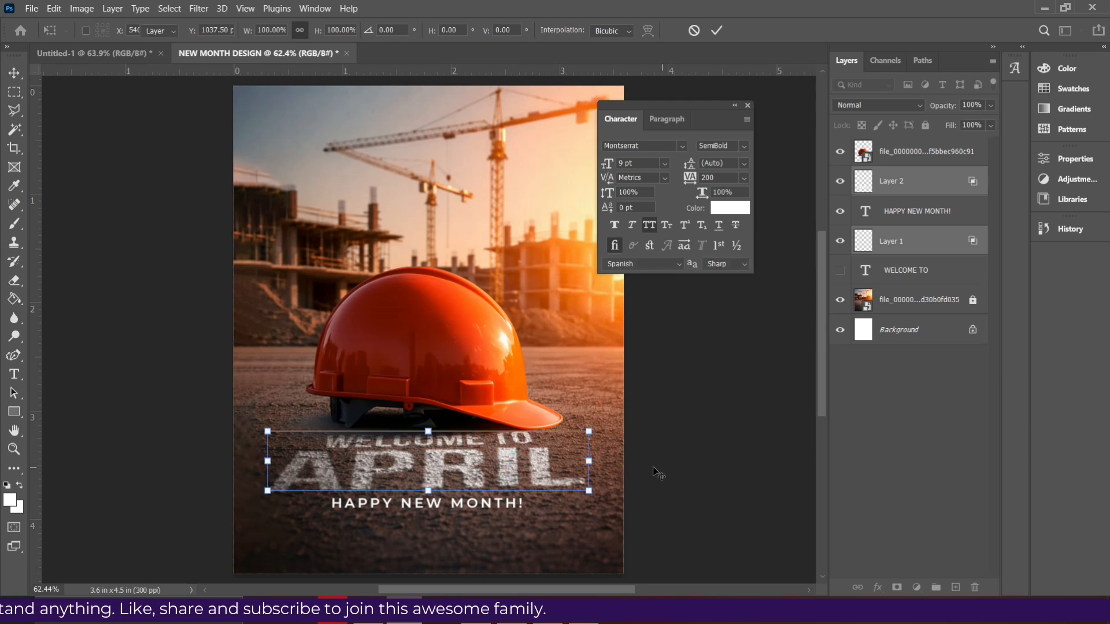
- Scale the HAPPY NEW MONTH! line up to 9.56 pt so it extends further left beneath APRIL
{"action": "left_click", "coordinate": [445, 508]}
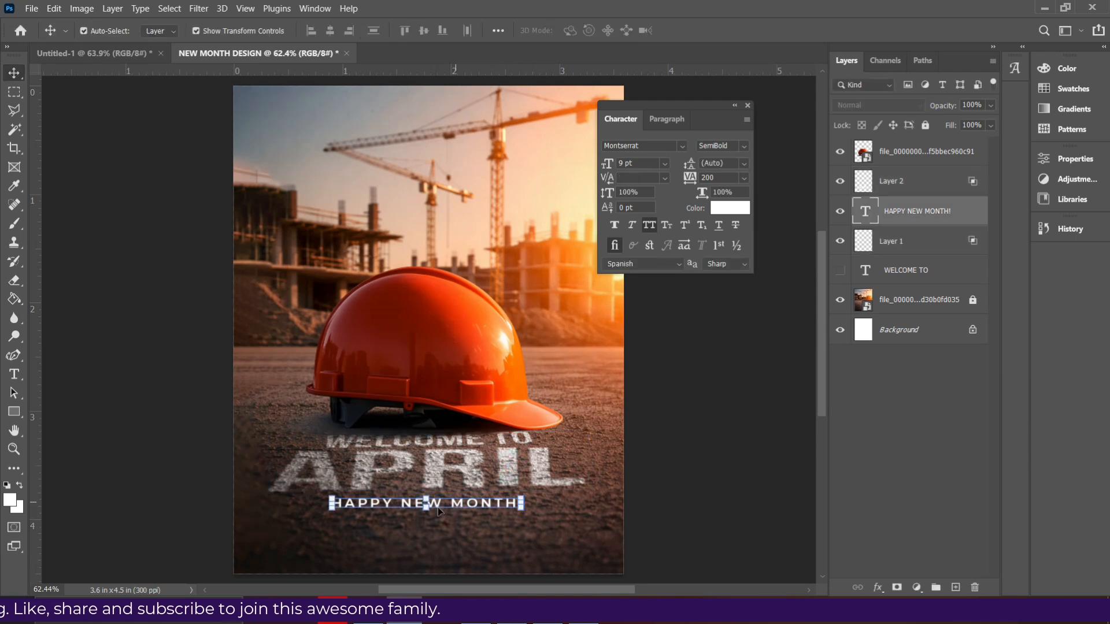
{"action": "left_click_drag", "start_coordinate": [331, 503], "coordinate": [318, 502]}
{"action": "key", "text": "Return"}
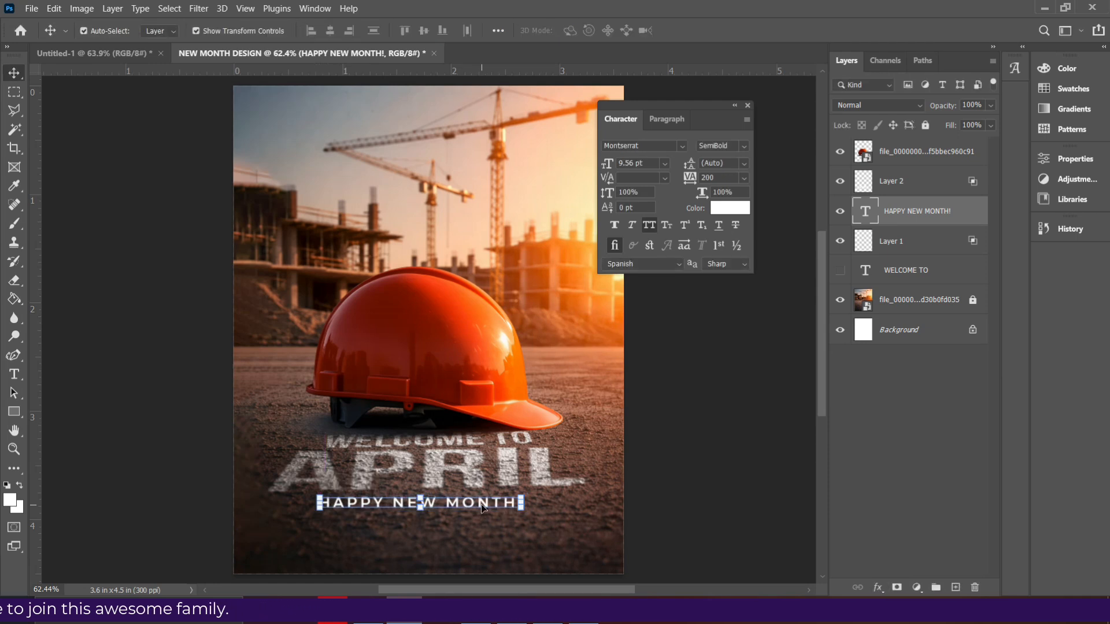
- Center the HAPPY NEW MONTH! line horizontally on the canvas and nudge it slightly down from the APRIL lettering
{"action": "key", "text": "ctrl+a"}
{"action": "left_click", "coordinate": [331, 37]}
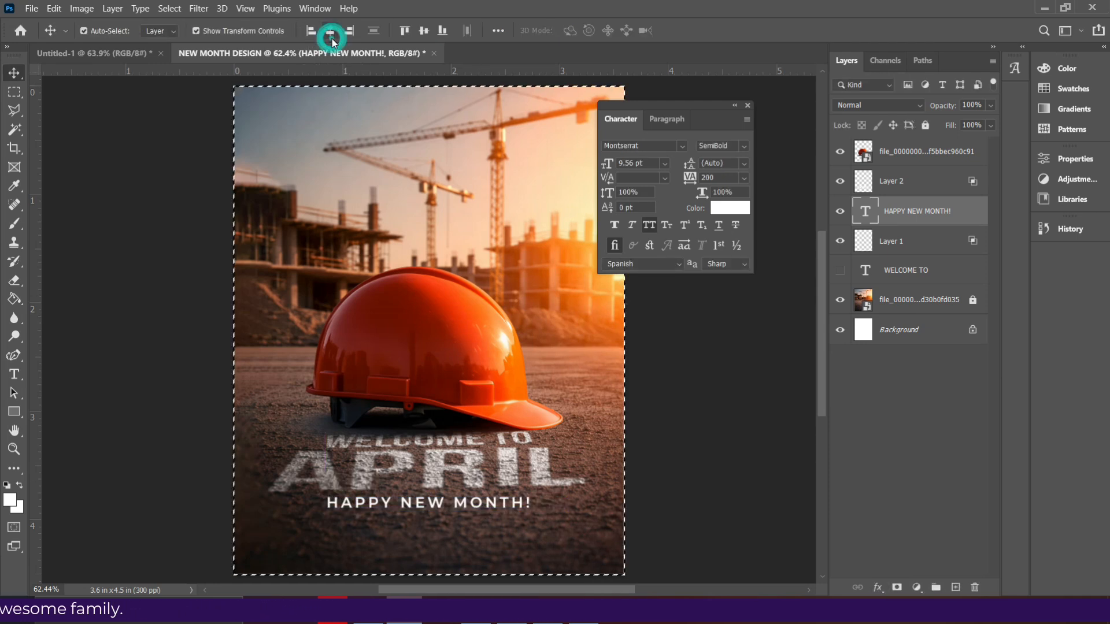
{"action": "key", "text": "ctrl+d"}
{"action": "key", "text": "Down"}
{"action": "key", "text": "Down"}
{"action": "key", "text": "Down"}
{"action": "key", "text": "Down"}
{"action": "key", "text": "Down"}
{"action": "key", "text": "Down"}
{"action": "key", "text": "Down"}
{"action": "key", "text": "Down"}
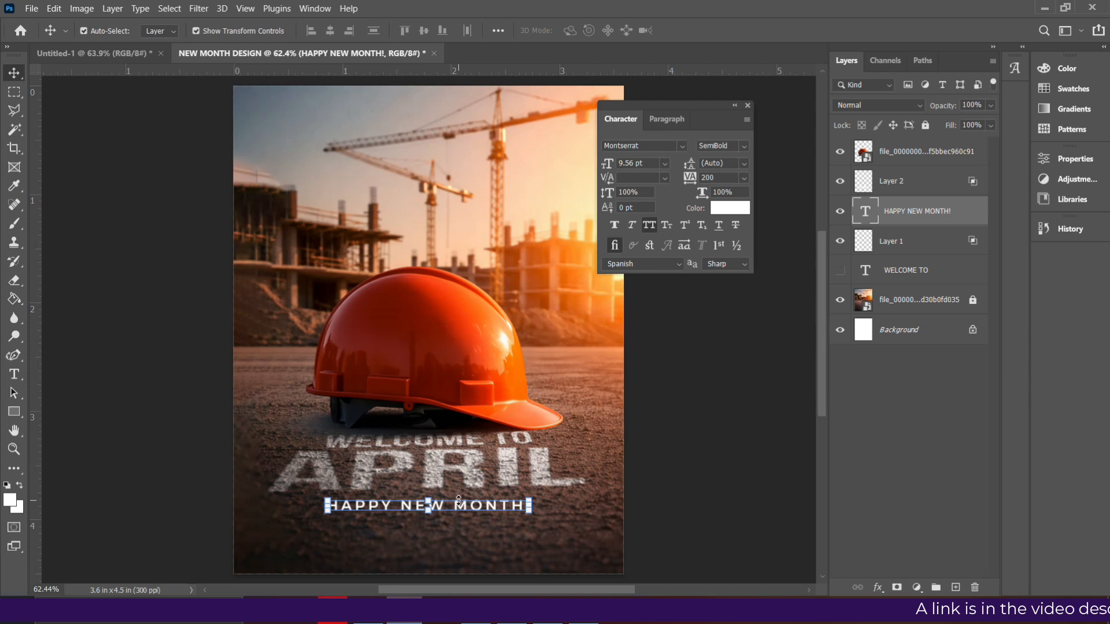
- Duplicate the HAPPY NEW MONTH! line below itself and give the copy tracking 0 with All Caps off
{"action": "left_click_drag", "start_coordinate": [467, 508], "coordinate": [464, 543]}
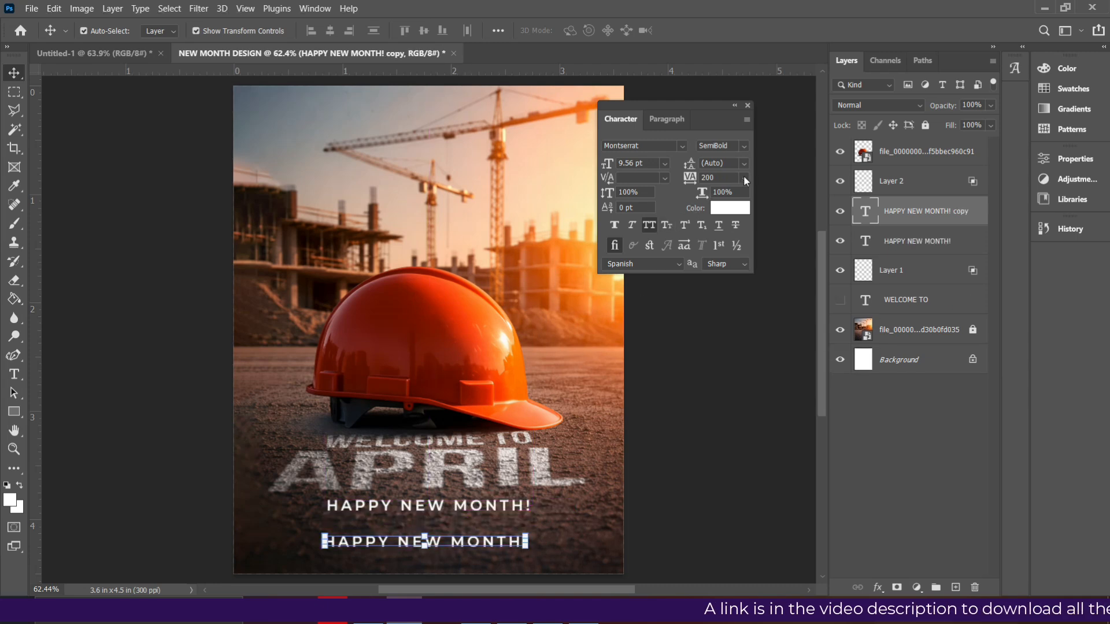
{"action": "left_click", "coordinate": [745, 178]}
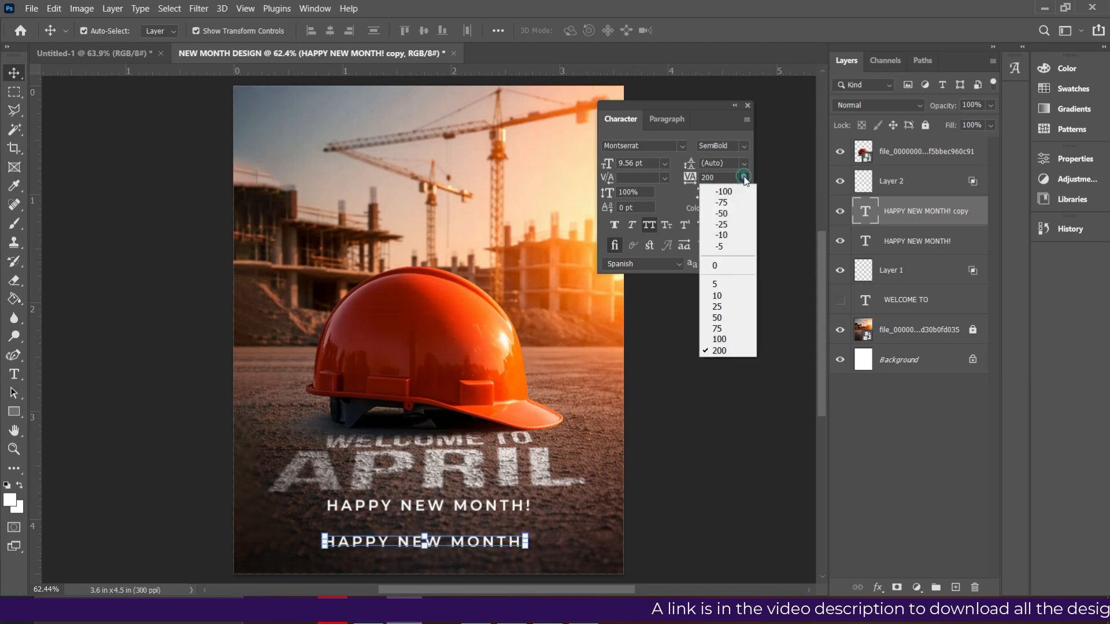
{"action": "left_click", "coordinate": [716, 265]}
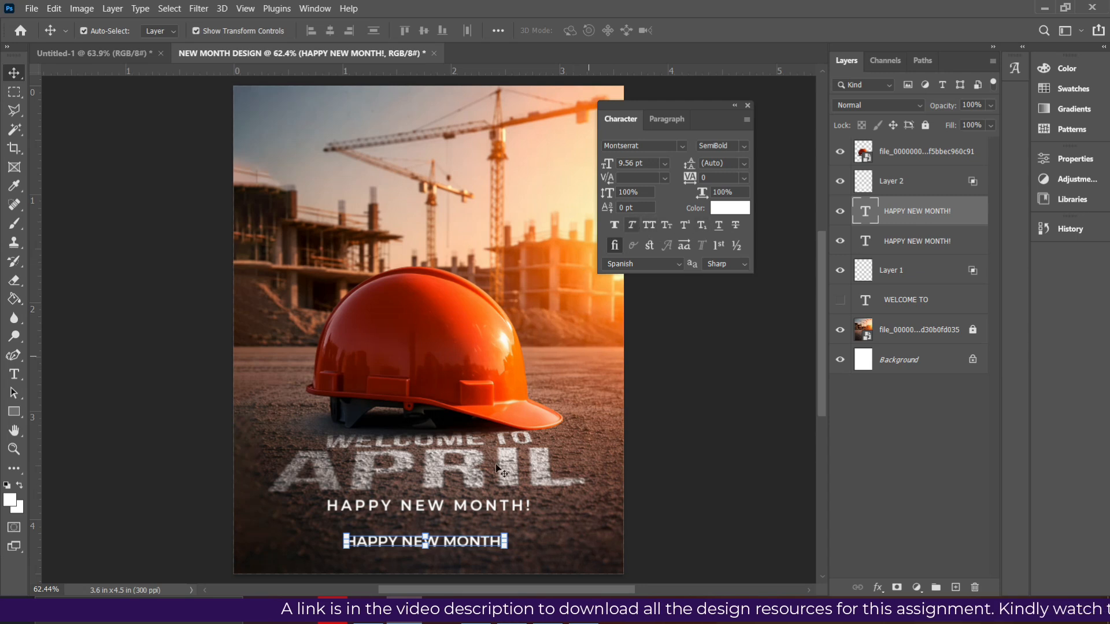
- Replace the wording of the lower HAPPY NEW MONTH! copy with the designer's social media handle
{"action": "double_click", "coordinate": [457, 543]}
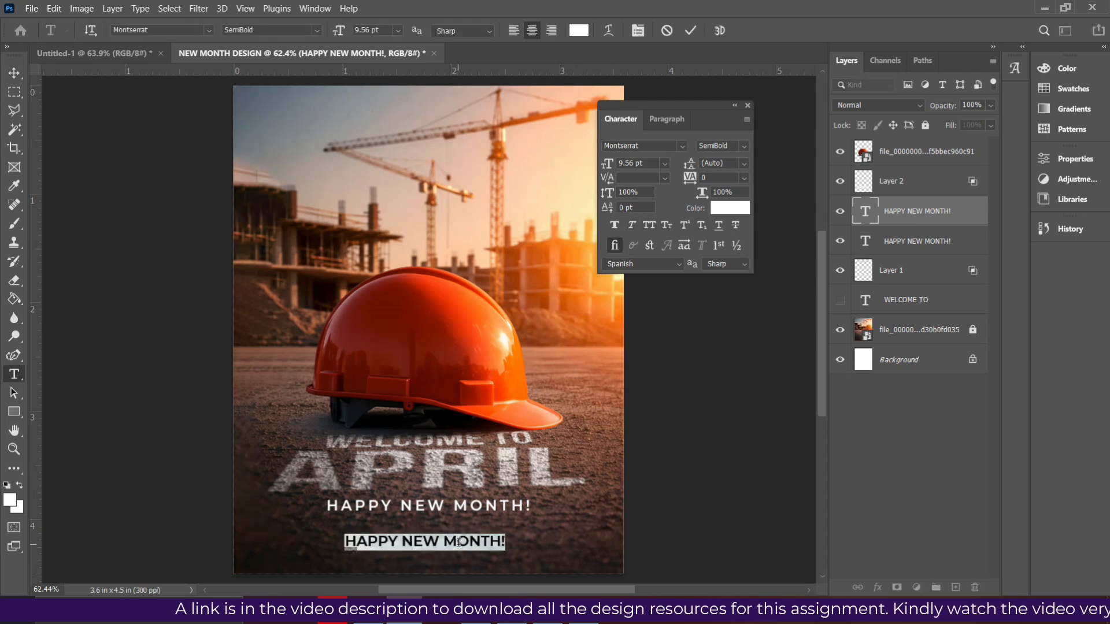
{"action": "type", "text": "@"}
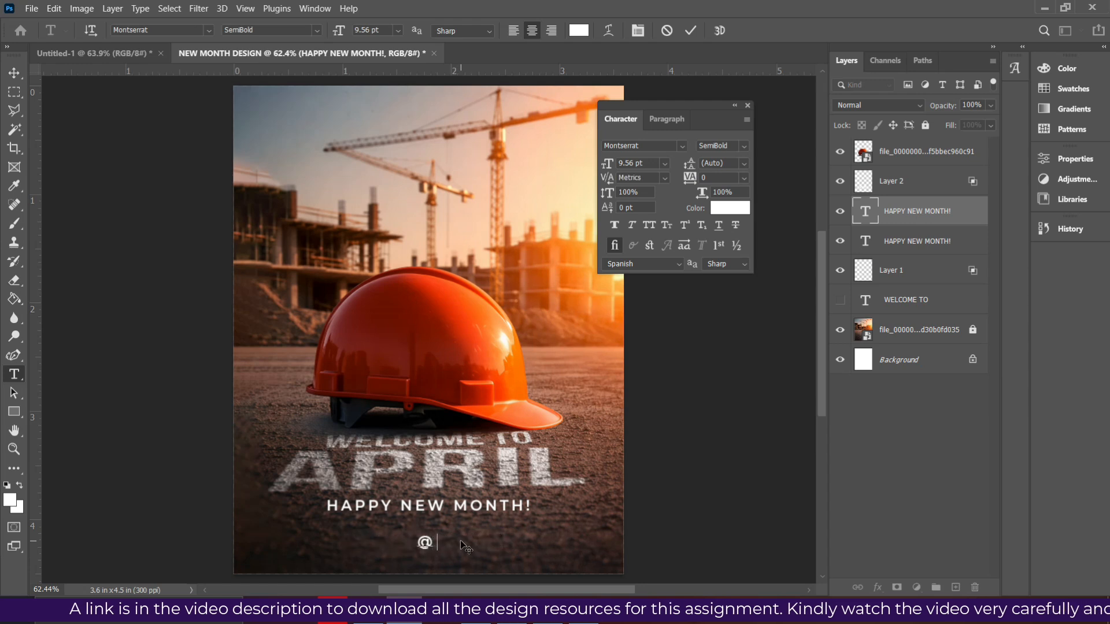
{"action": "type", "text": "edward"}
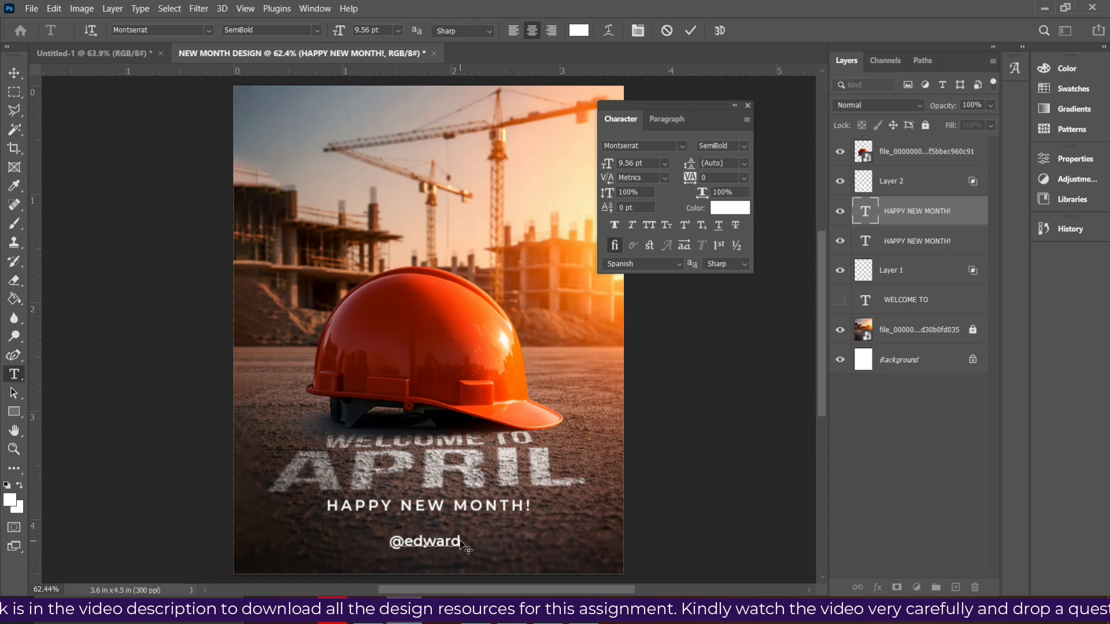
{"action": "type", "text": "_amoako"}
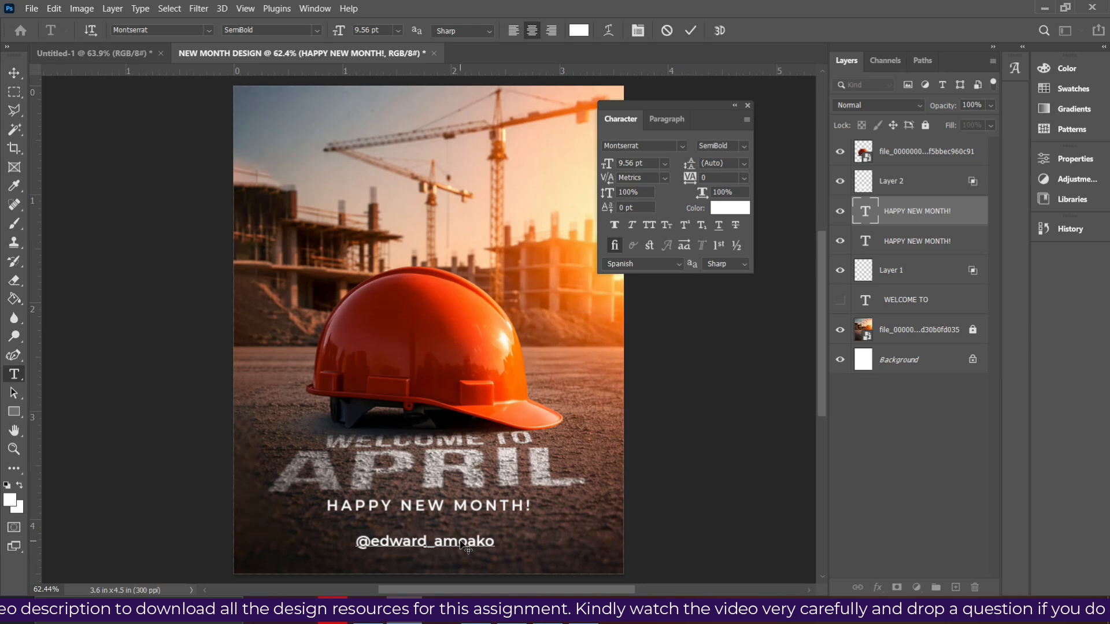
{"action": "type", "text": "5"}
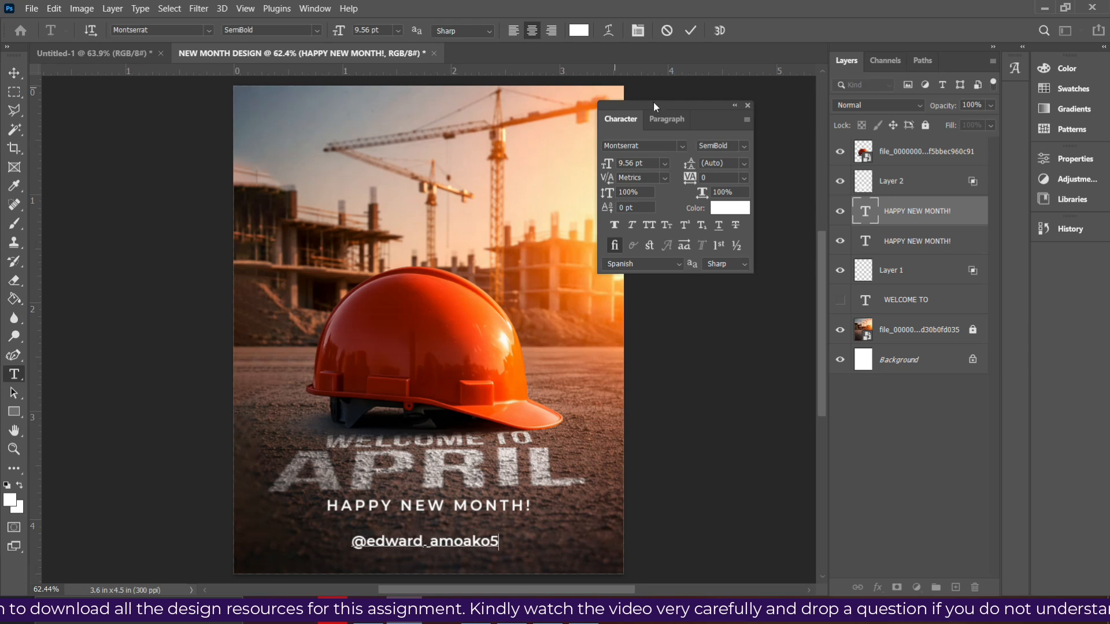
{"action": "left_click", "coordinate": [690, 31]}
{"action": "key", "text": "v"}
- Set the social media handle text to Montserrat Medium at 7 pt
{"action": "left_click", "coordinate": [744, 146]}
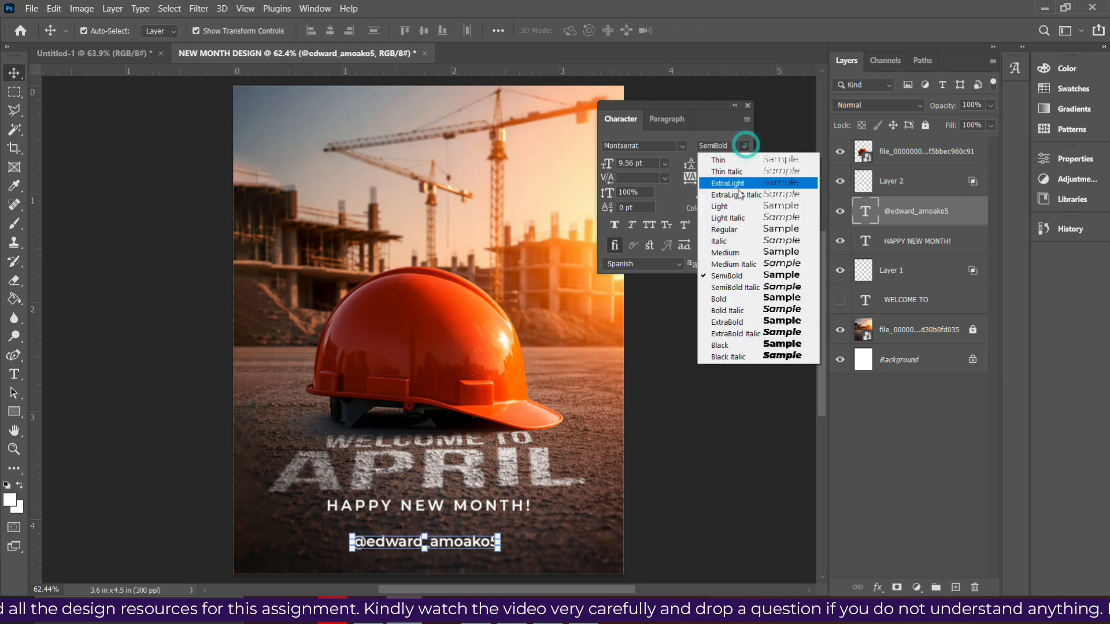
{"action": "left_click", "coordinate": [729, 253]}
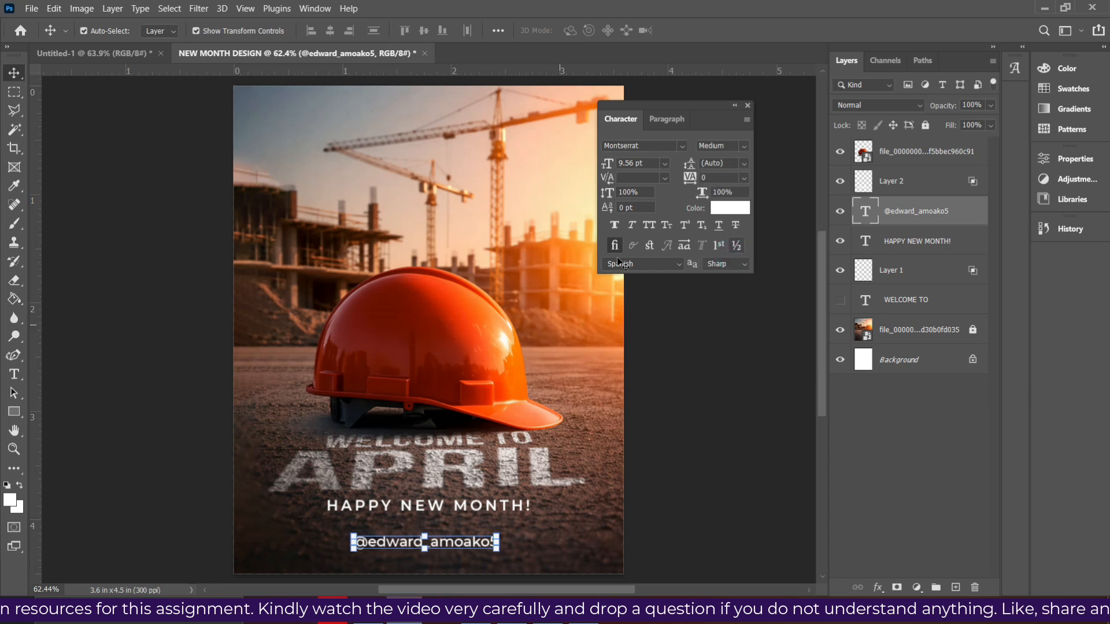
{"action": "left_click", "coordinate": [664, 163]}
{"action": "left_click", "coordinate": [637, 196]}
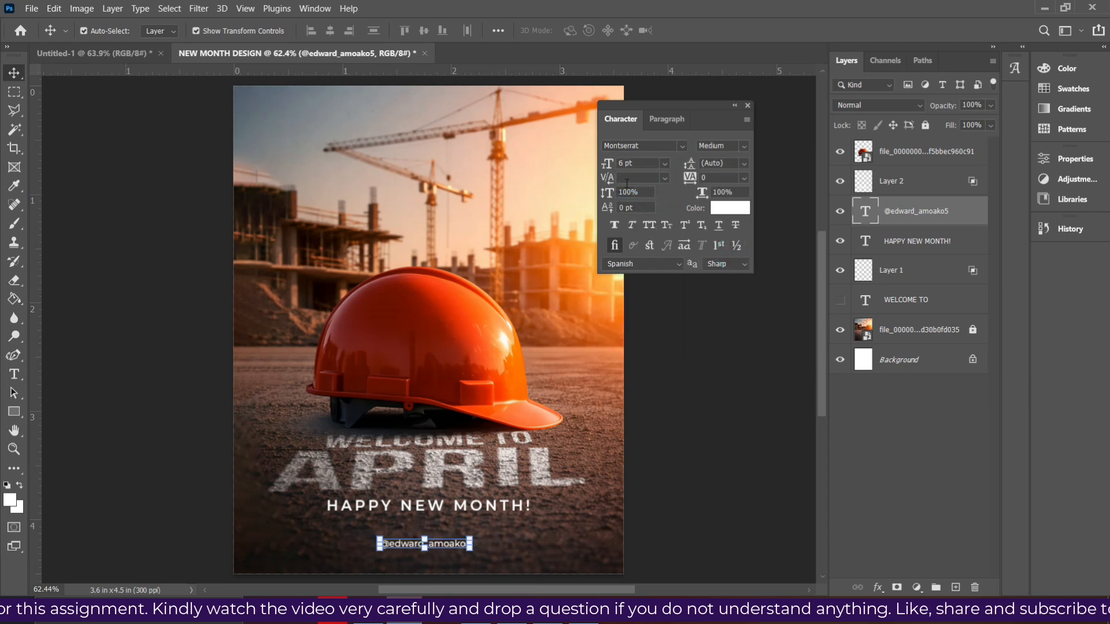
{"action": "left_click_drag", "start_coordinate": [614, 162], "coordinate": [564, 163]}
{"action": "type", "text": "7"}
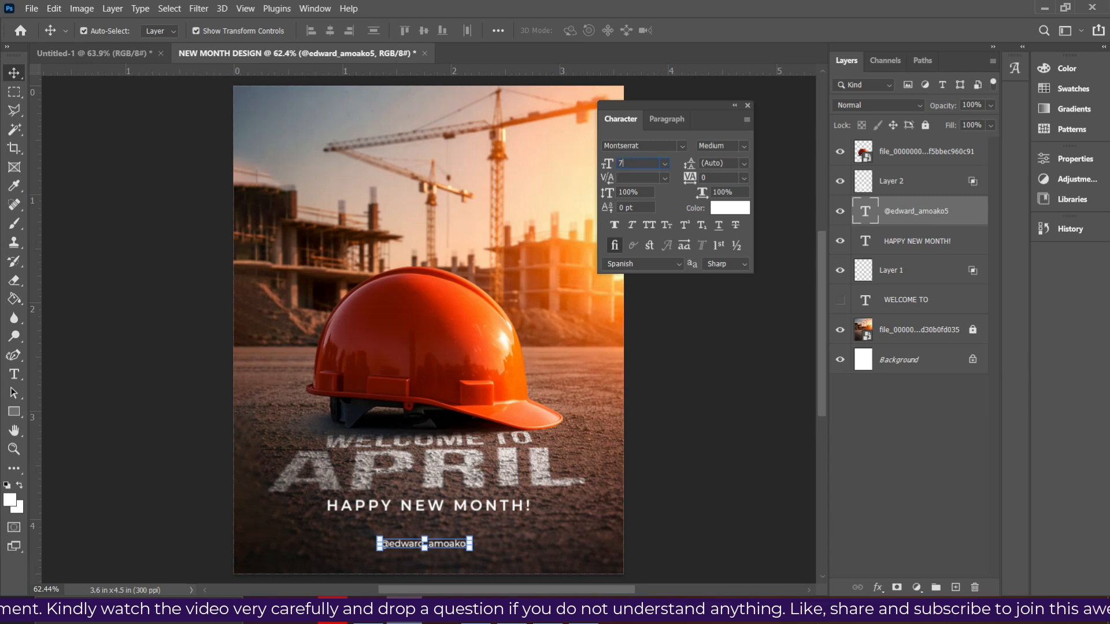
{"action": "key", "text": "Return"}
- Duplicate the social media handle to its left and replace the copy's wording with "f y c"
{"action": "left_click_drag", "start_coordinate": [452, 545], "coordinate": [374, 548]}
{"action": "double_click", "coordinate": [373, 543]}
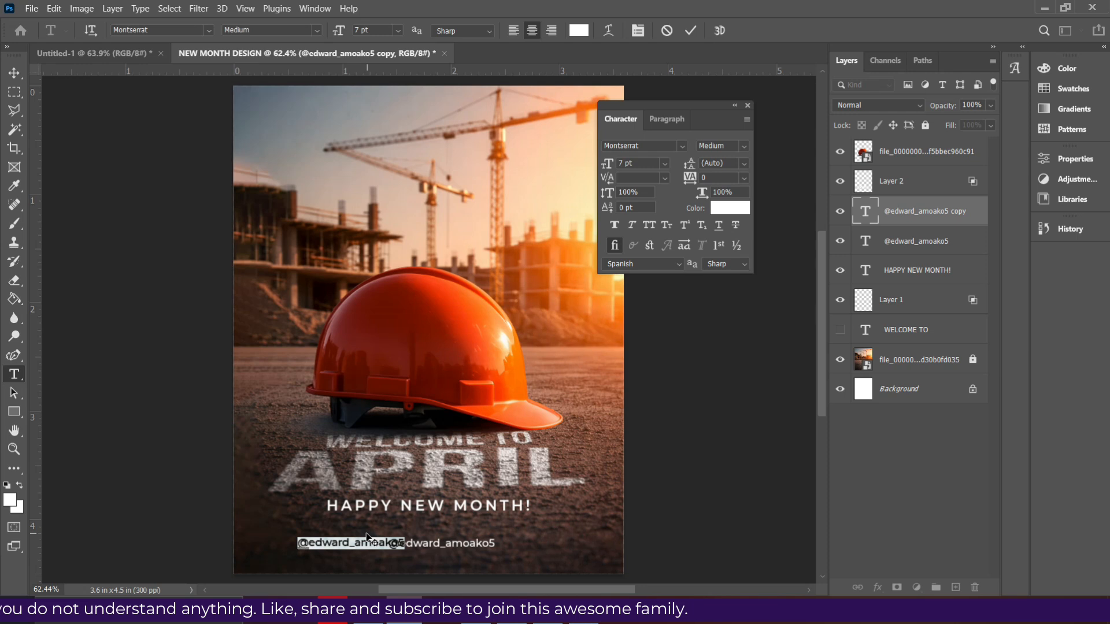
{"action": "key", "text": "BackSpace"}
{"action": "type", "text": "f,y"}
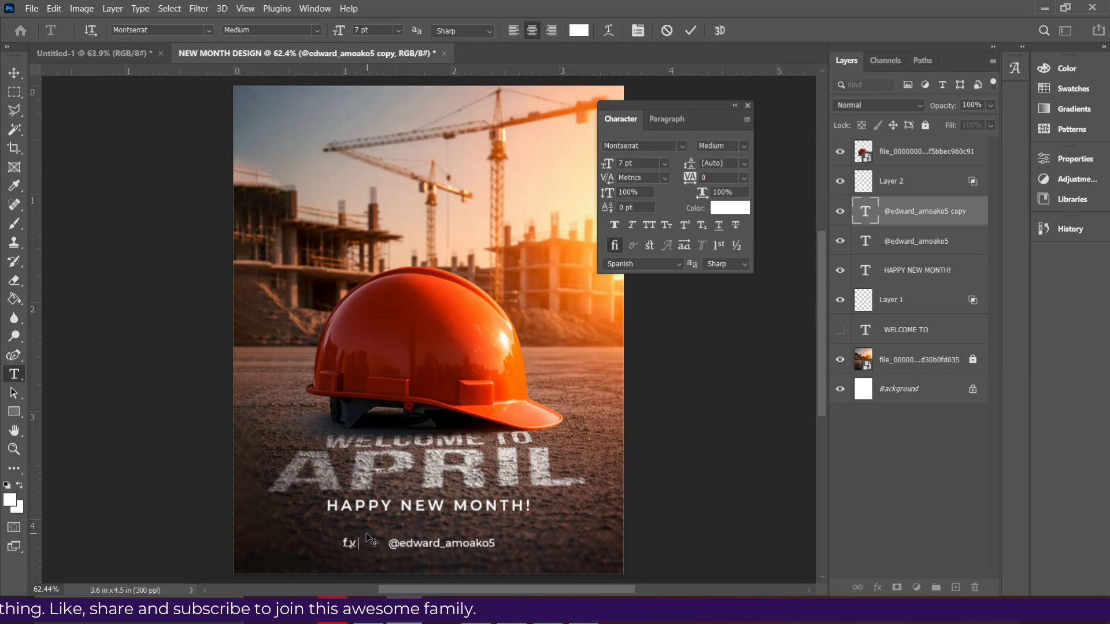
{"action": "type", "text": ",c"}
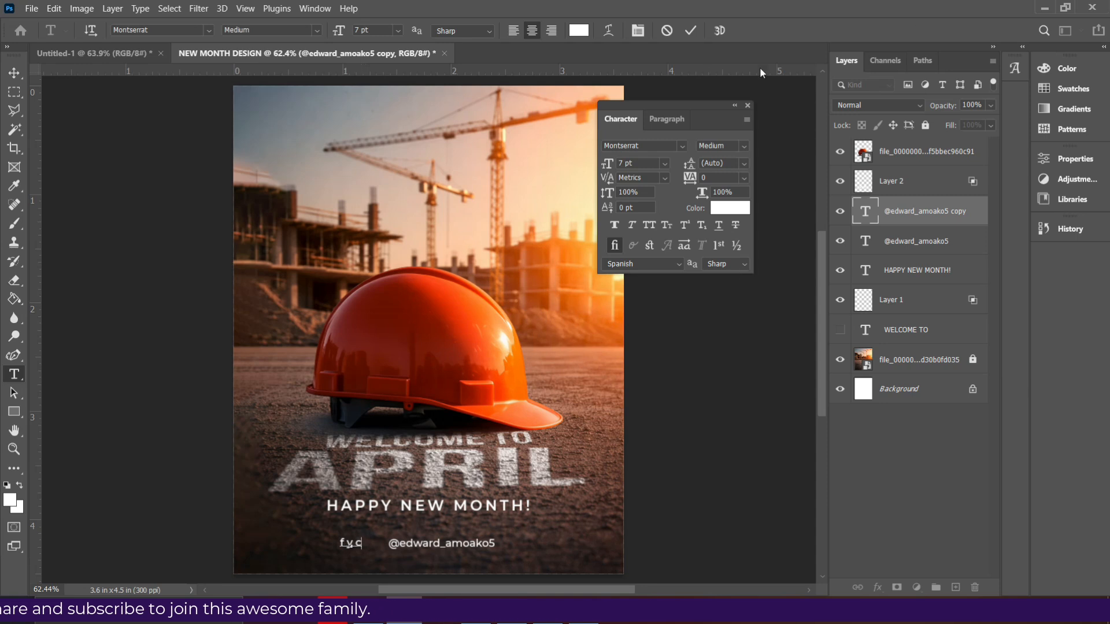
{"action": "left_click", "coordinate": [691, 30]}
{"action": "key", "text": "v"}
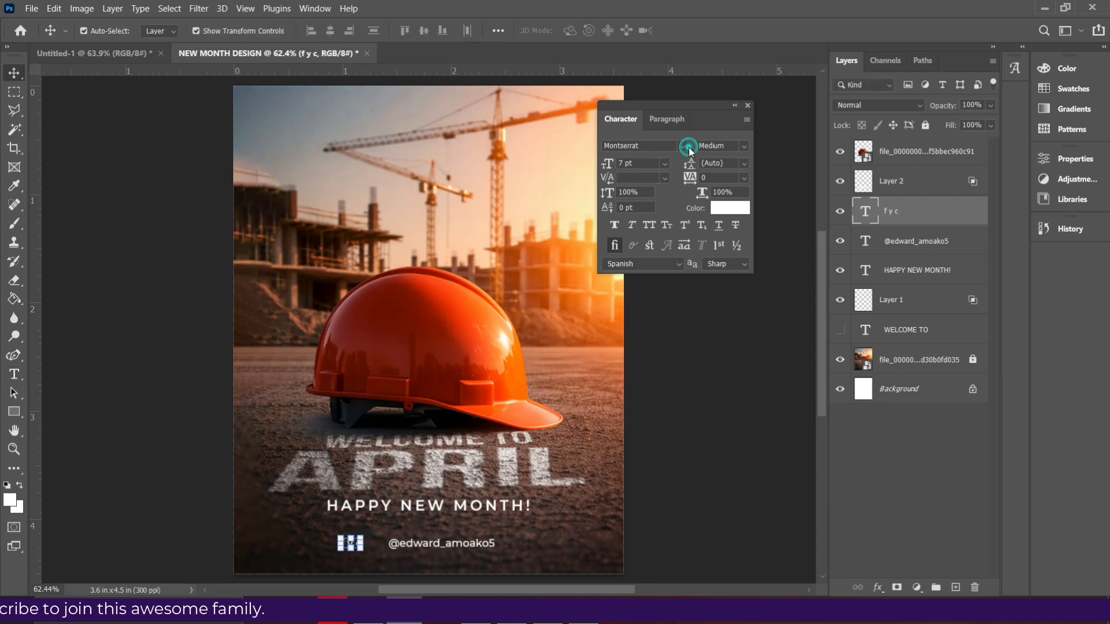
- Change the font of the "f y c" text to font social media 2018 to turn the letters into icons
{"action": "left_click", "coordinate": [683, 146]}
{"action": "key", "text": "Down"}
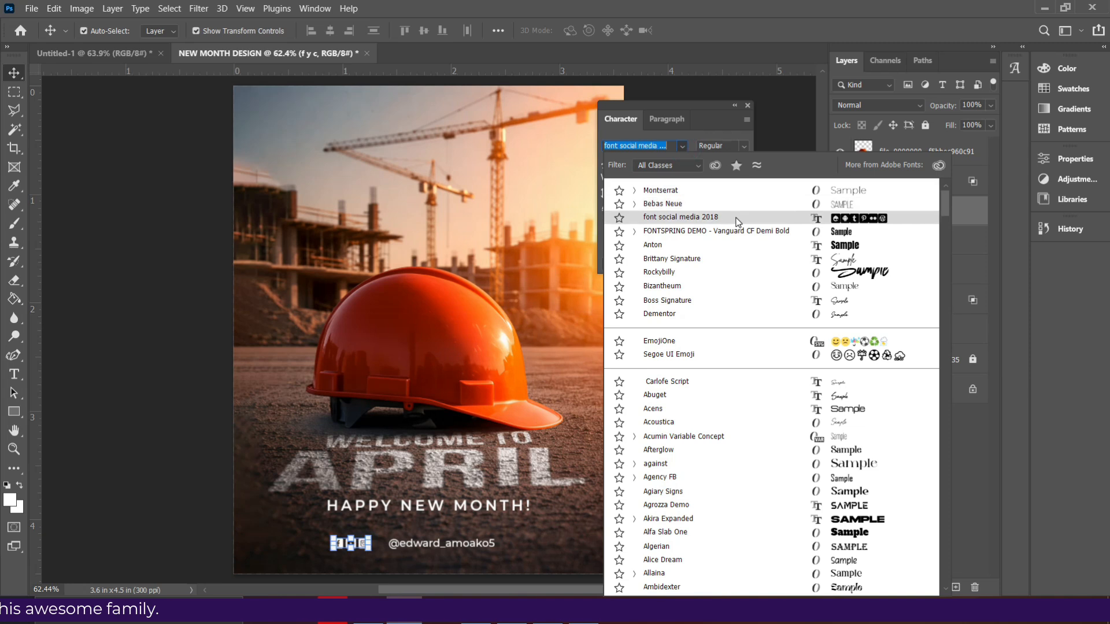
{"action": "left_click", "coordinate": [737, 218]}
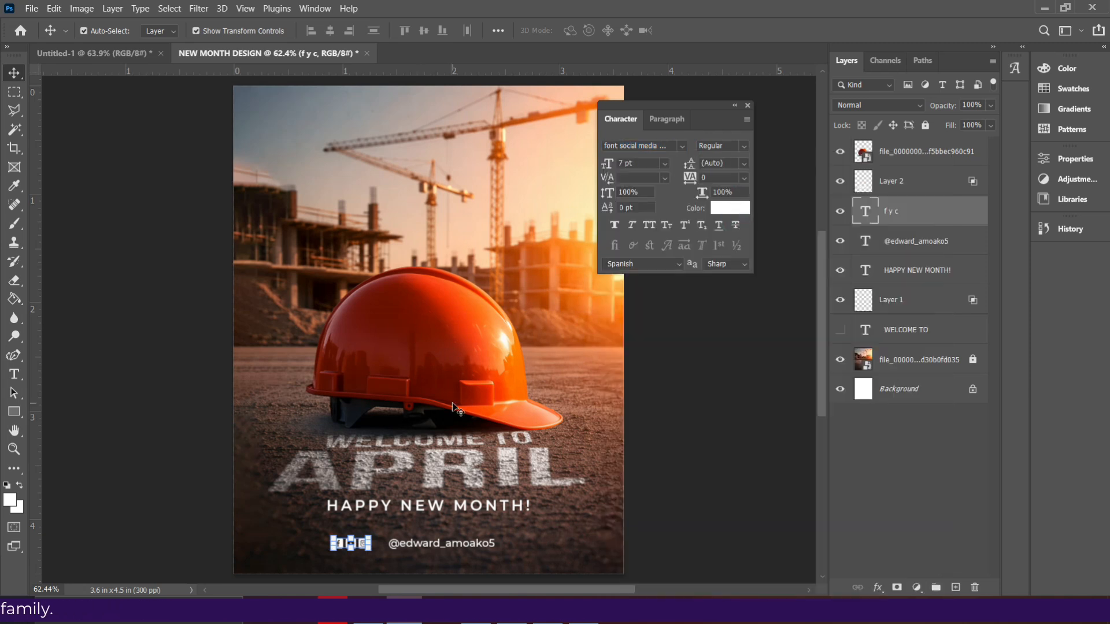
- Move the social media icons close beside the handle text and group the icon and handle layers
{"action": "key", "text": "ctrl+plus"}
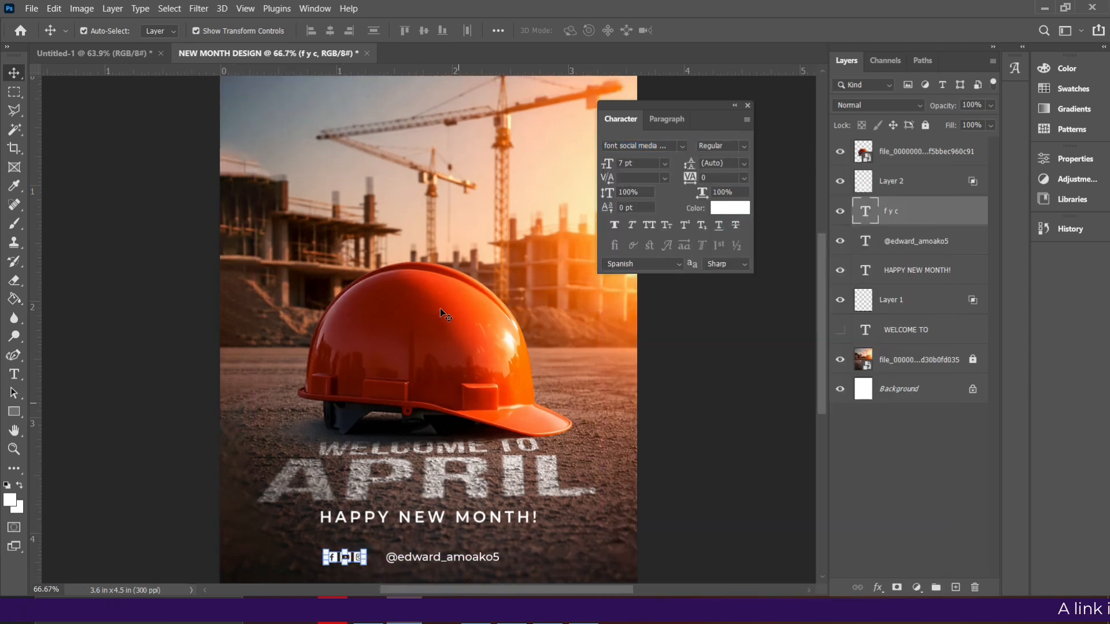
{"action": "scroll", "coordinate": [439, 311], "scroll_direction": "down", "scroll_amount": 1}
{"action": "key", "text": "ctrl+plus"}
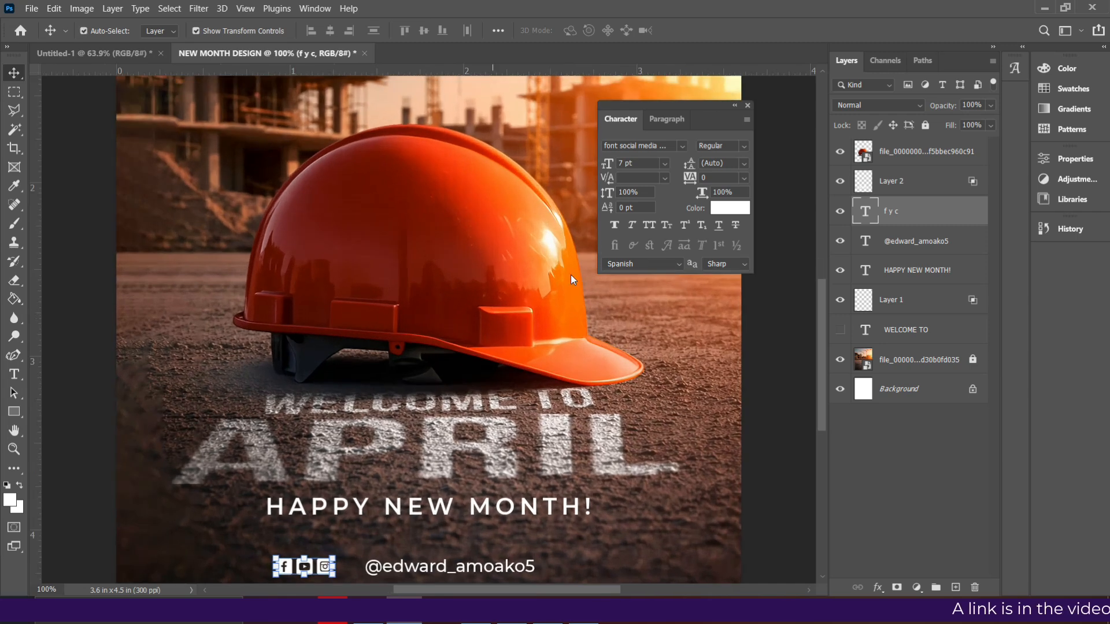
{"action": "scroll", "coordinate": [442, 318], "scroll_direction": "down", "scroll_amount": 2}
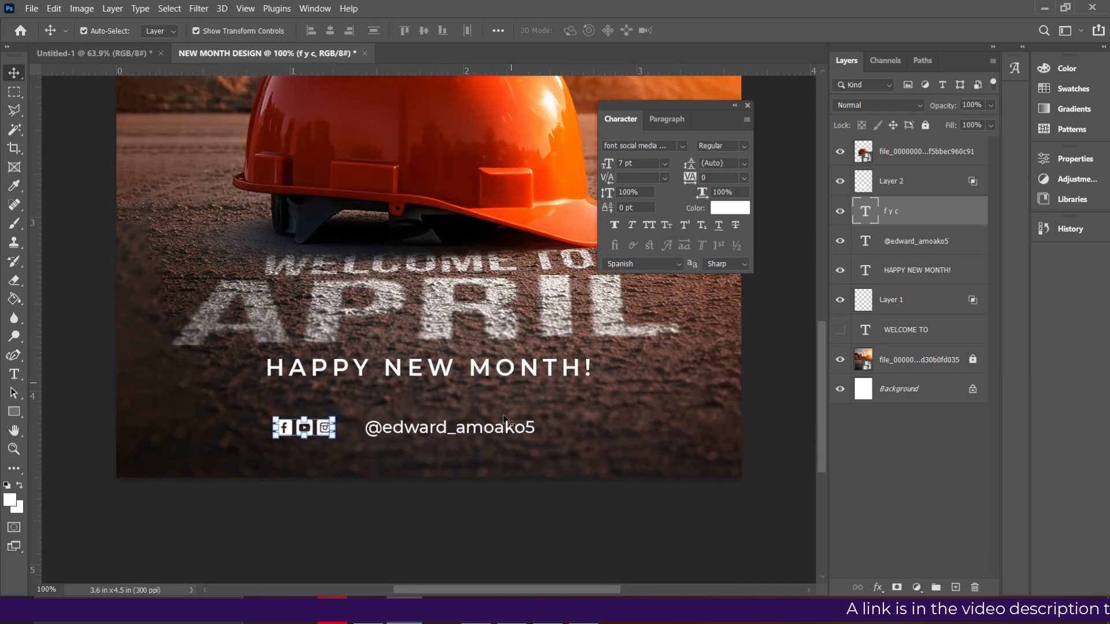
{"action": "left_click_drag", "start_coordinate": [317, 430], "coordinate": [341, 428]}
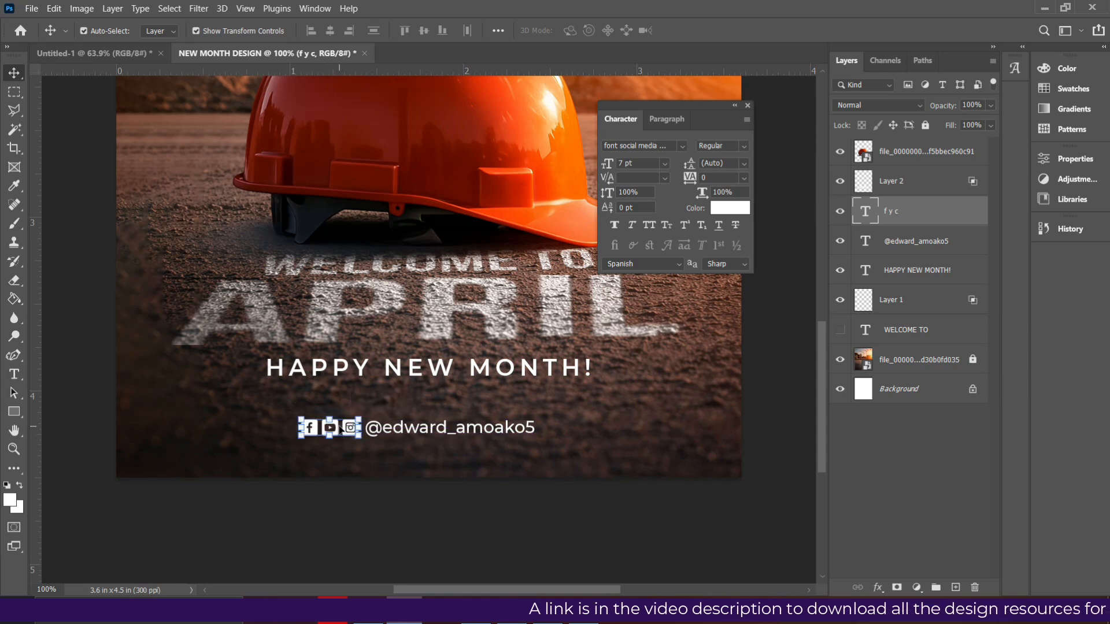
{"action": "left_click", "coordinate": [896, 243], "text": "ctrl"}
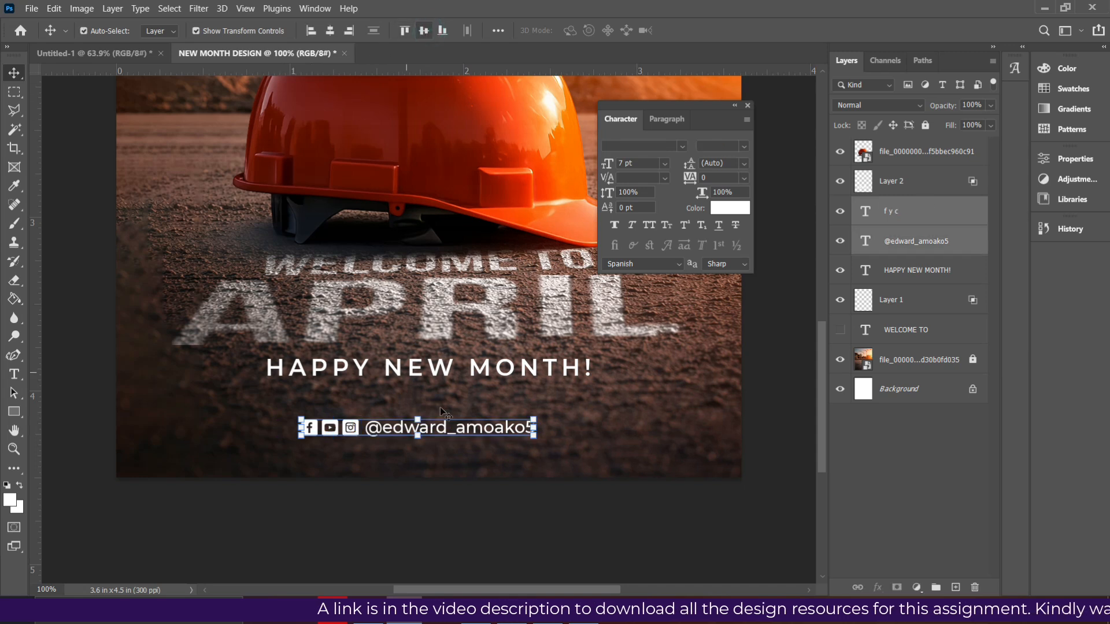
{"action": "key", "text": "ctrl+g"}
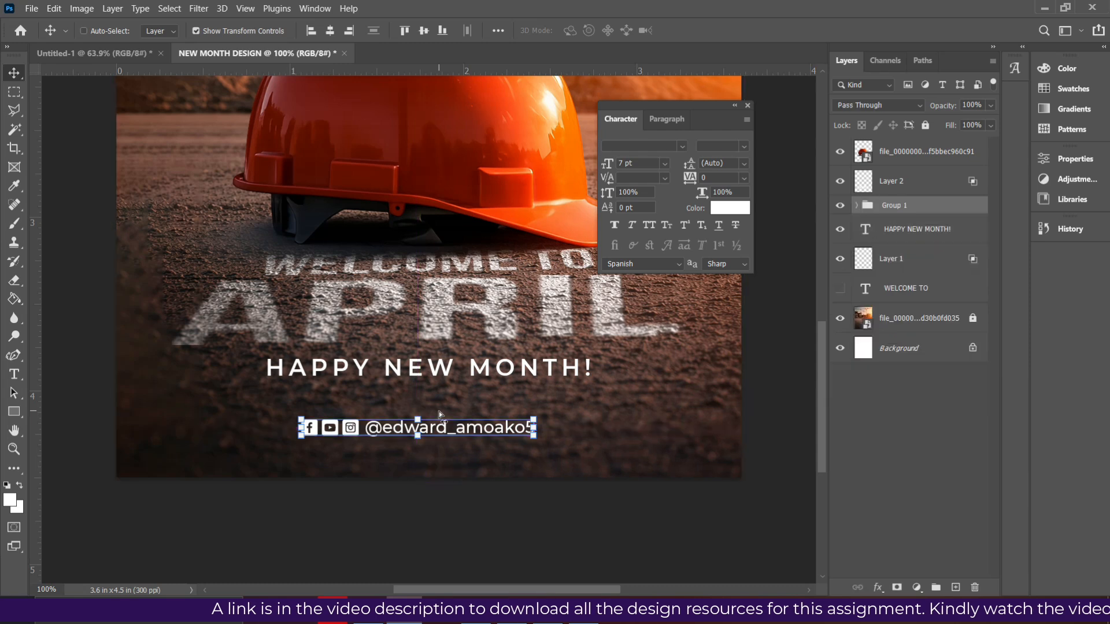
- Center the icon and handle group horizontally on the canvas and nudge it slightly upward
{"action": "key", "text": "ctrl+a"}
{"action": "left_click", "coordinate": [330, 32]}
{"action": "key", "text": "ctrl+d"}
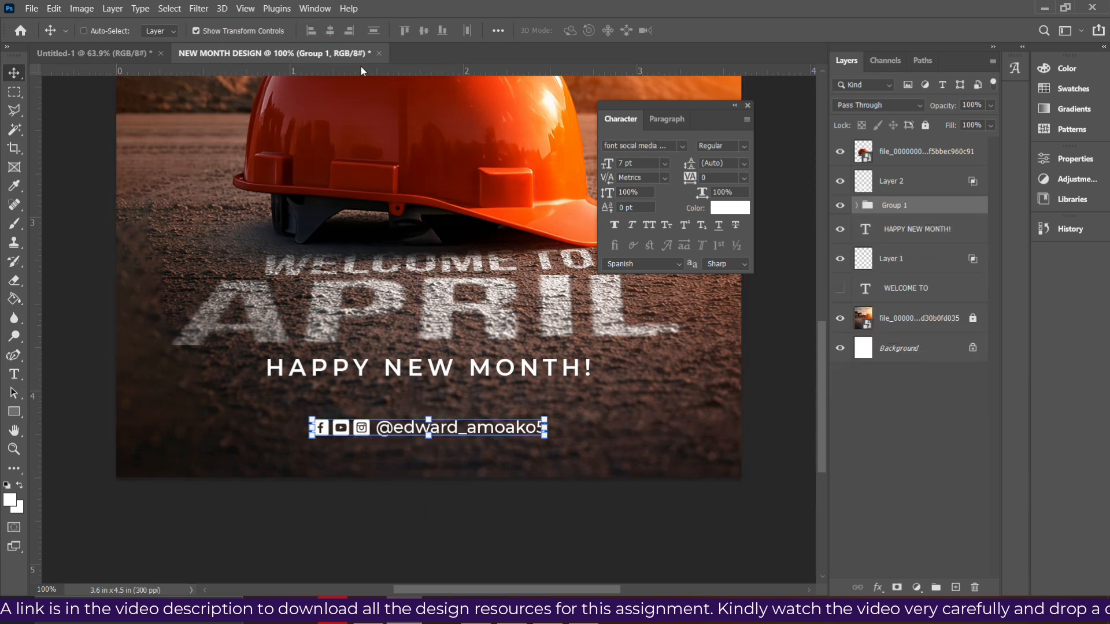
{"action": "key", "text": "Up"}
{"action": "key", "text": "Up"}
{"action": "key", "text": "Up"}
{"action": "key", "text": "Up"}
{"action": "key", "text": "Up"}
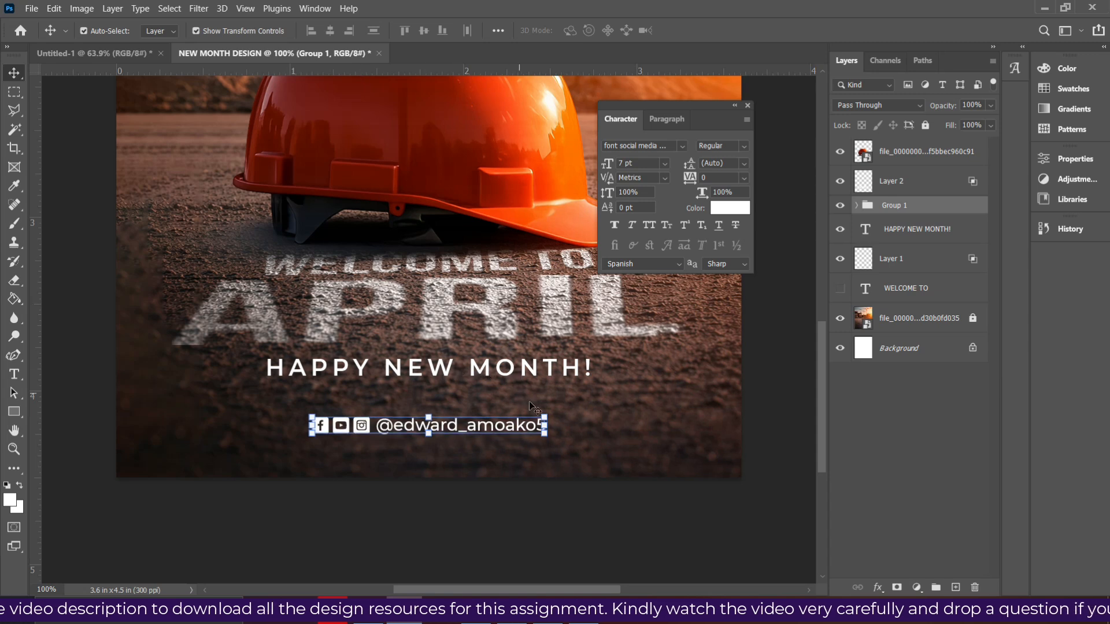
- Scale the icon and handle group up to about 108.6% around its center and nudge it slightly upward
{"action": "left_click_drag", "start_coordinate": [545, 414], "coordinate": [558, 412]}
{"action": "key", "text": "Return"}
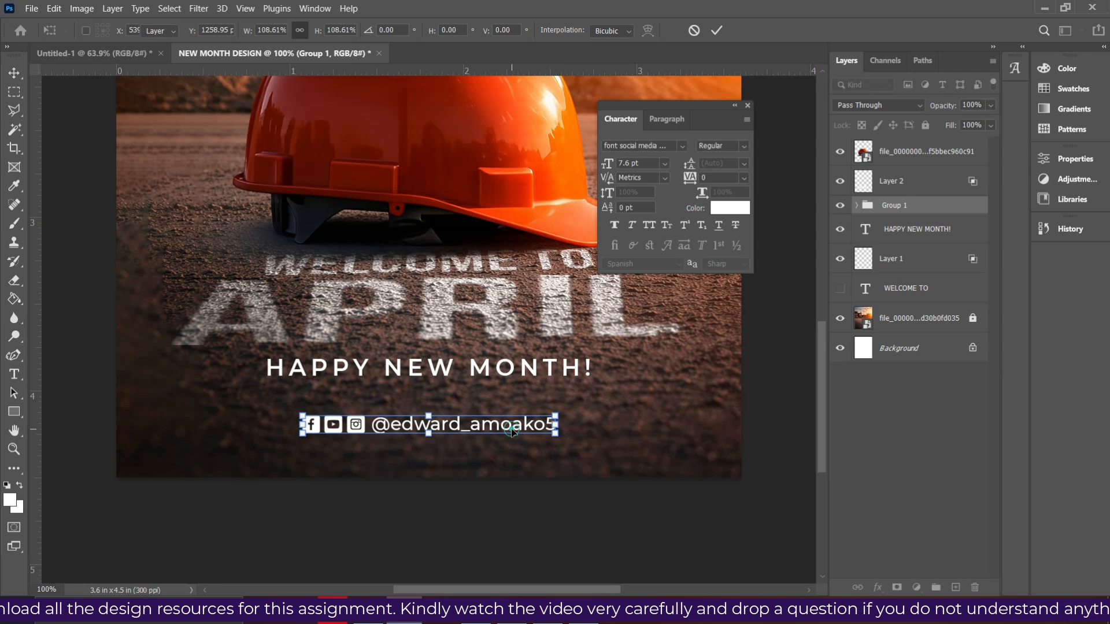
{"action": "key", "text": "Up"}
{"action": "key", "text": "Up"}
{"action": "key", "text": "Up"}
{"action": "key", "text": "Up"}
{"action": "key", "text": "Up"}
{"action": "key", "text": "Up"}
{"action": "key", "text": "Up"}
{"action": "key", "text": "Up"}
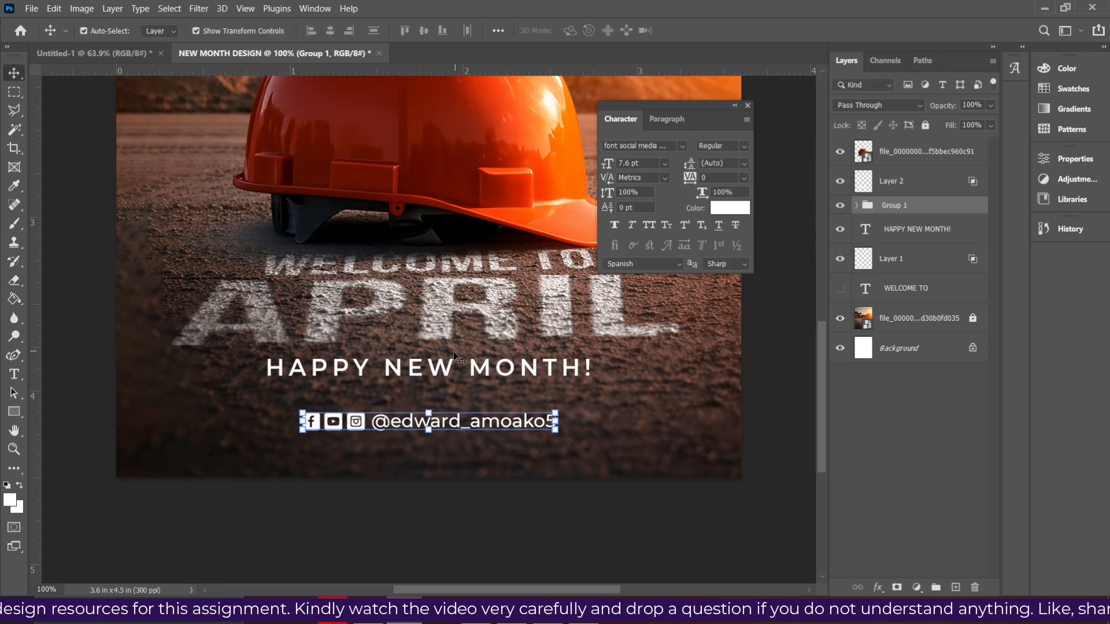
- Nudge the HAPPY NEW MONTH! line slightly down, away from the APRIL lettering
{"action": "left_click", "coordinate": [461, 369]}
{"action": "key", "text": "Down"}
{"action": "key", "text": "Down"}
{"action": "key", "text": "Down"}
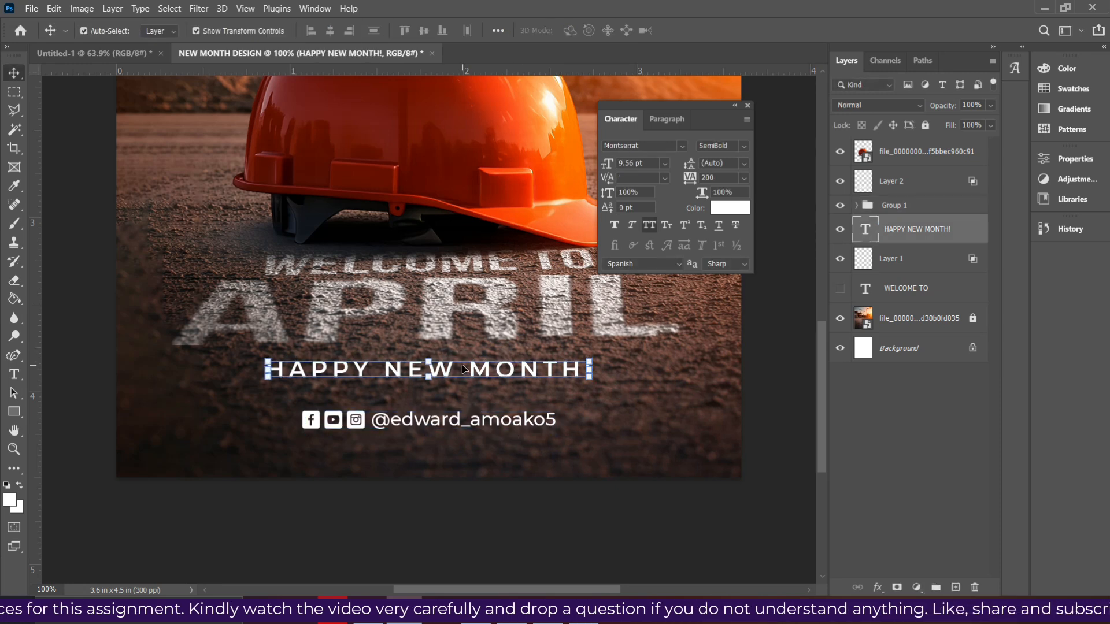
{"action": "key", "text": "ctrl+minus"}
{"action": "key", "text": "ctrl+0"}
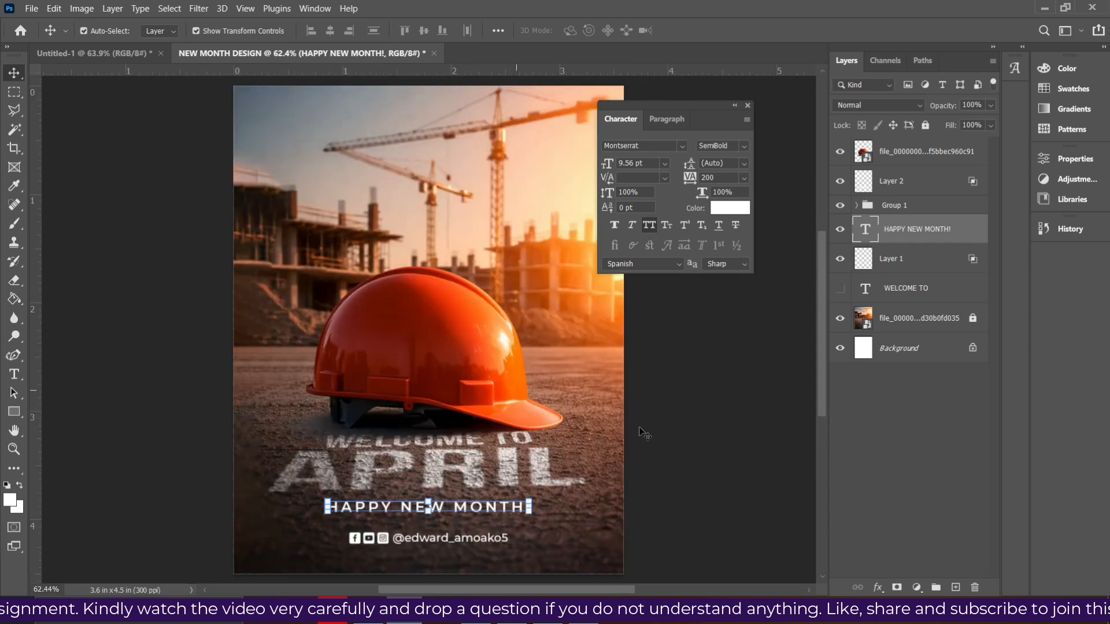
{"action": "left_click", "coordinate": [670, 440], "text": "ctrl"}
- Fine-tune the orange helmet's vertical position by nudging it slightly upward above the ground lettering
{"action": "left_click", "coordinate": [491, 370]}
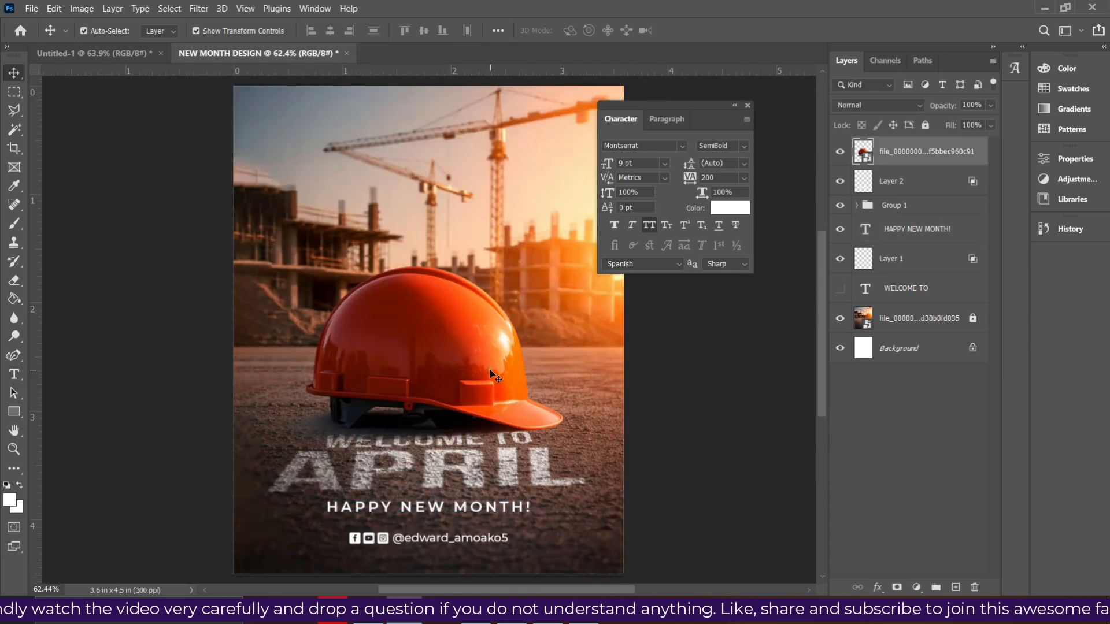
{"action": "key", "text": "Down"}
{"action": "key", "text": "Down"}
{"action": "key", "text": "Down"}
{"action": "key", "text": "Up"}
{"action": "key", "text": "Up"}
{"action": "key", "text": "Up"}
{"action": "key", "text": "Up"}
{"action": "key", "text": "Up"}
{"action": "key", "text": "Up"}
{"action": "key", "text": "Up"}
{"action": "key", "text": "Up"}
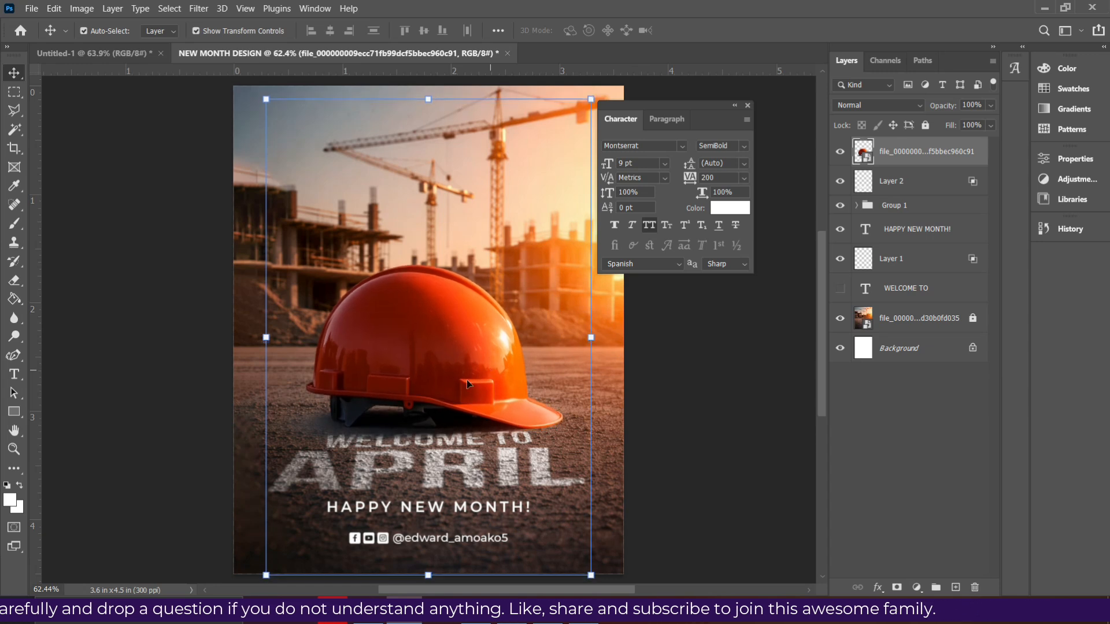
{"action": "left_click", "coordinate": [636, 459]}
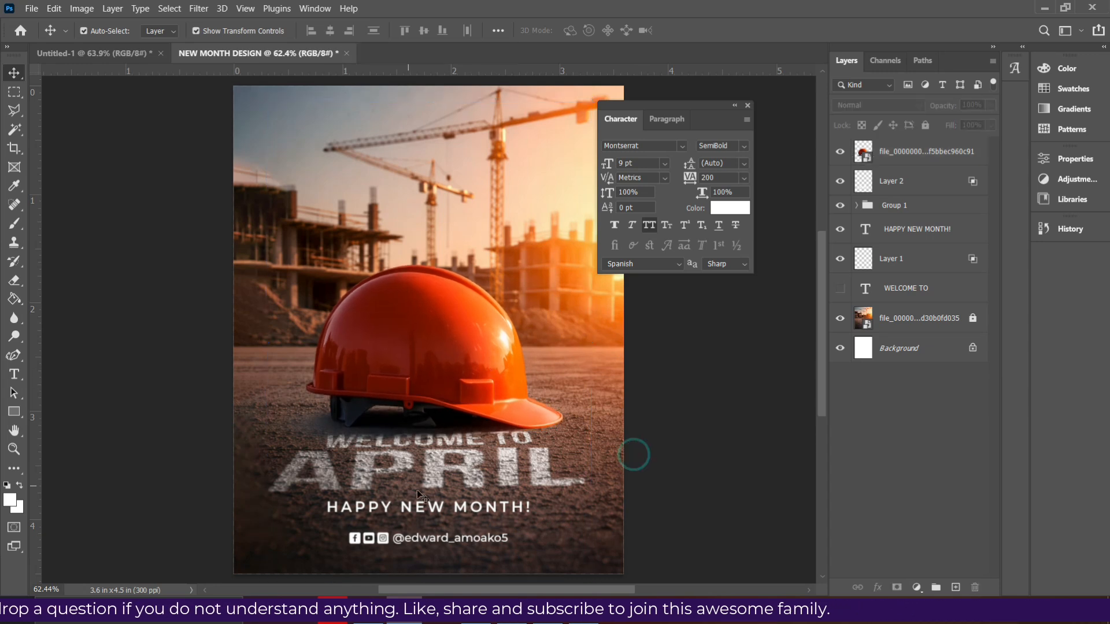
- Duplicate the HAPPY NEW MONTH! line into the area above the helmet and set the copy's tracking to -50
{"action": "left_click", "coordinate": [449, 505]}
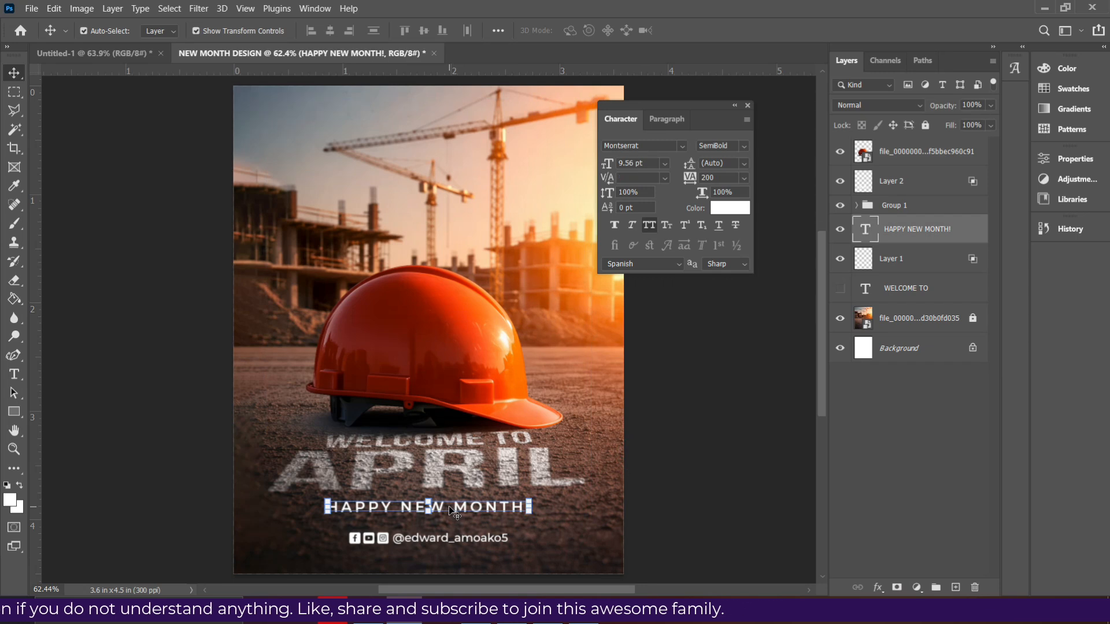
{"action": "left_click_drag", "start_coordinate": [448, 505], "coordinate": [434, 205]}
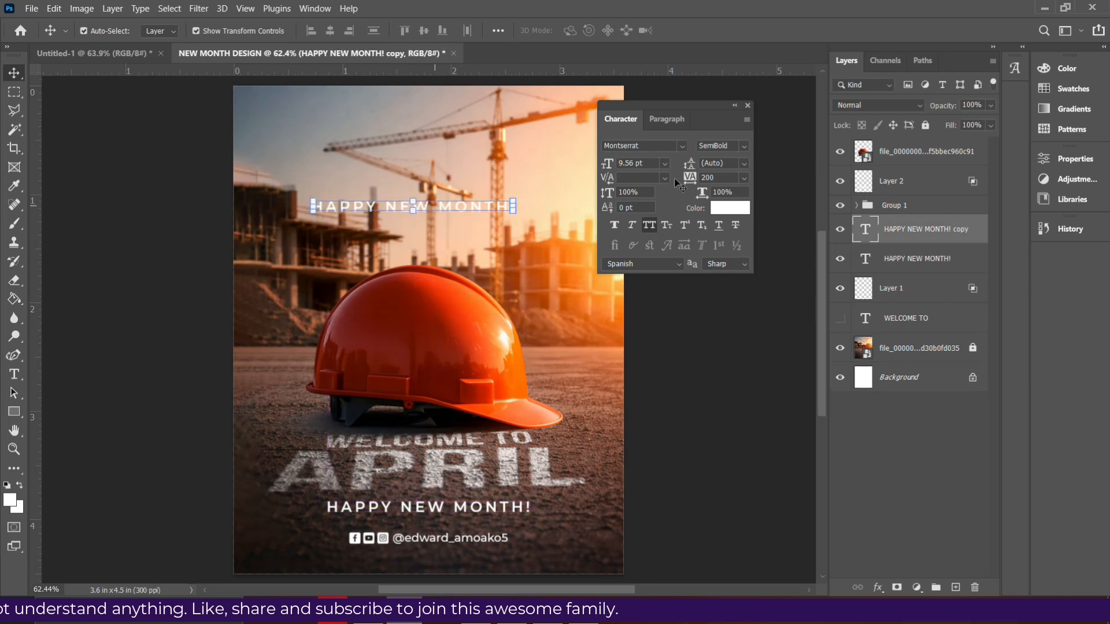
{"action": "left_click", "coordinate": [743, 178]}
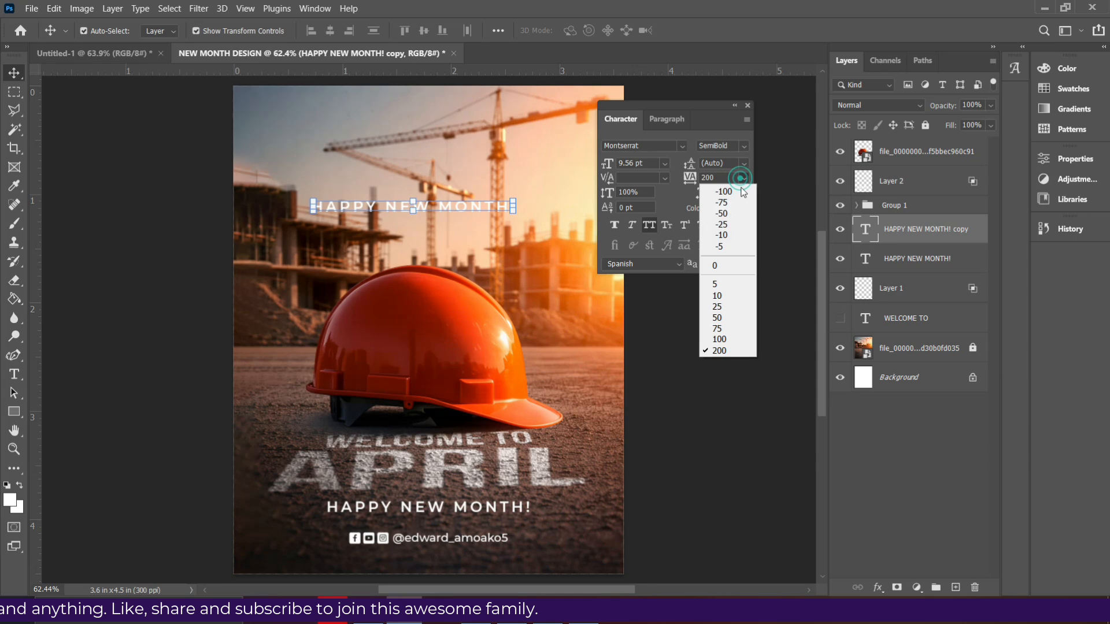
{"action": "left_click", "coordinate": [716, 265]}
{"action": "left_click", "coordinate": [744, 178]}
{"action": "left_click", "coordinate": [730, 210]}
- Replace the wording of the copied line above the helmet with "EDDIE'S GRAPHIX"
{"action": "double_click", "coordinate": [468, 209]}
{"action": "type", "text": "EDDIE'S GRAPHIX"}
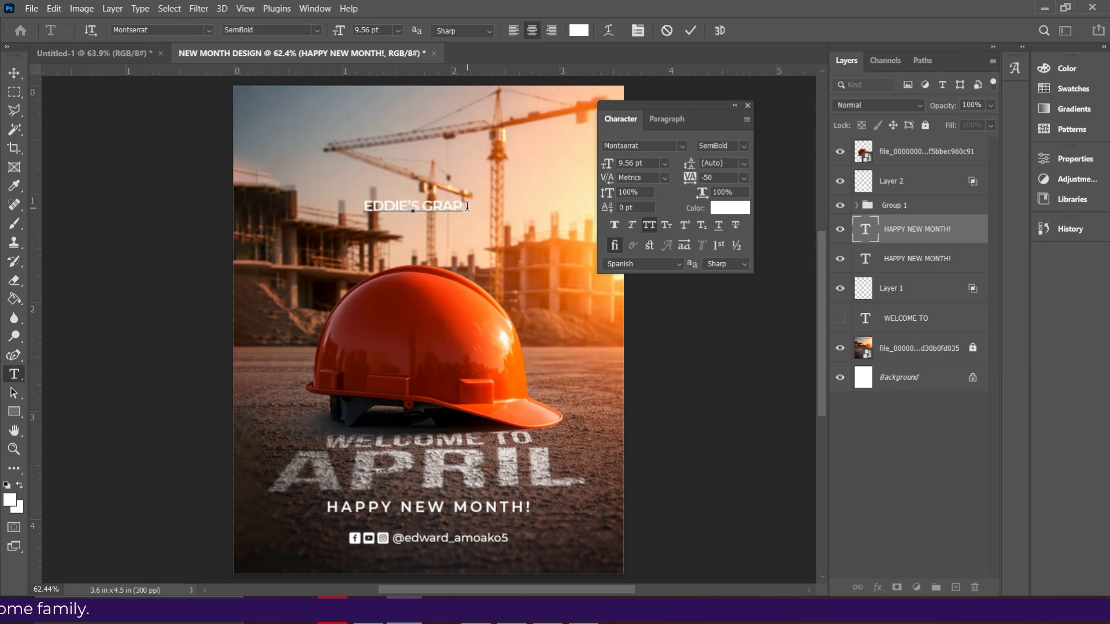
{"action": "left_click", "coordinate": [689, 31]}
{"action": "key", "text": "v"}
- Set the EDDIE'S GRAPHIX text to Montserrat ExtraBold and center it horizontally just above the helmet
{"action": "left_click", "coordinate": [744, 146]}
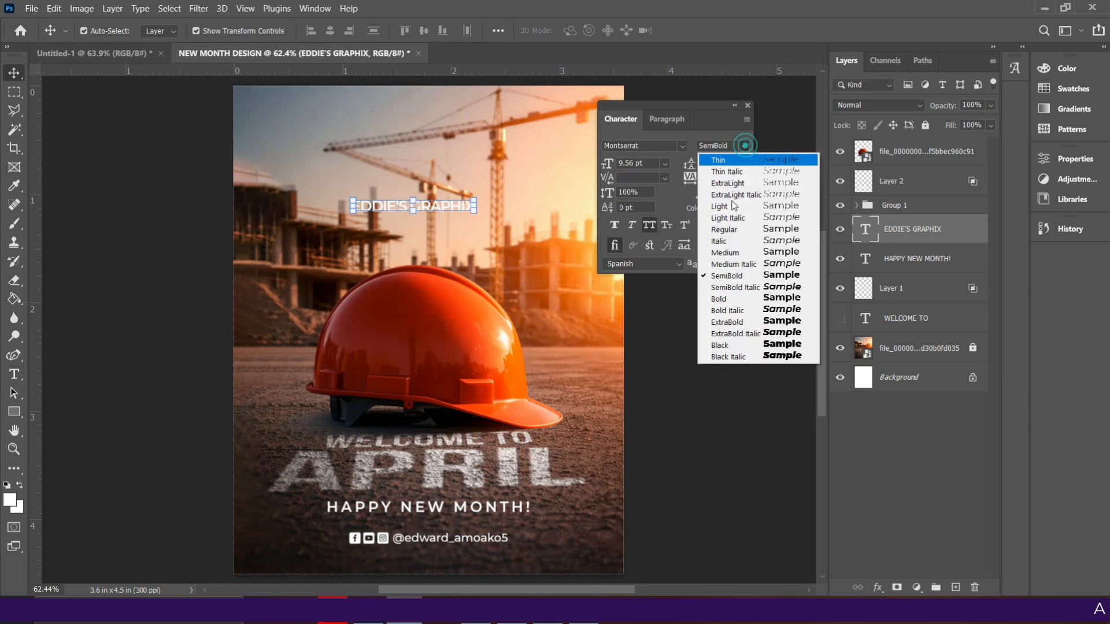
{"action": "left_click", "coordinate": [729, 322]}
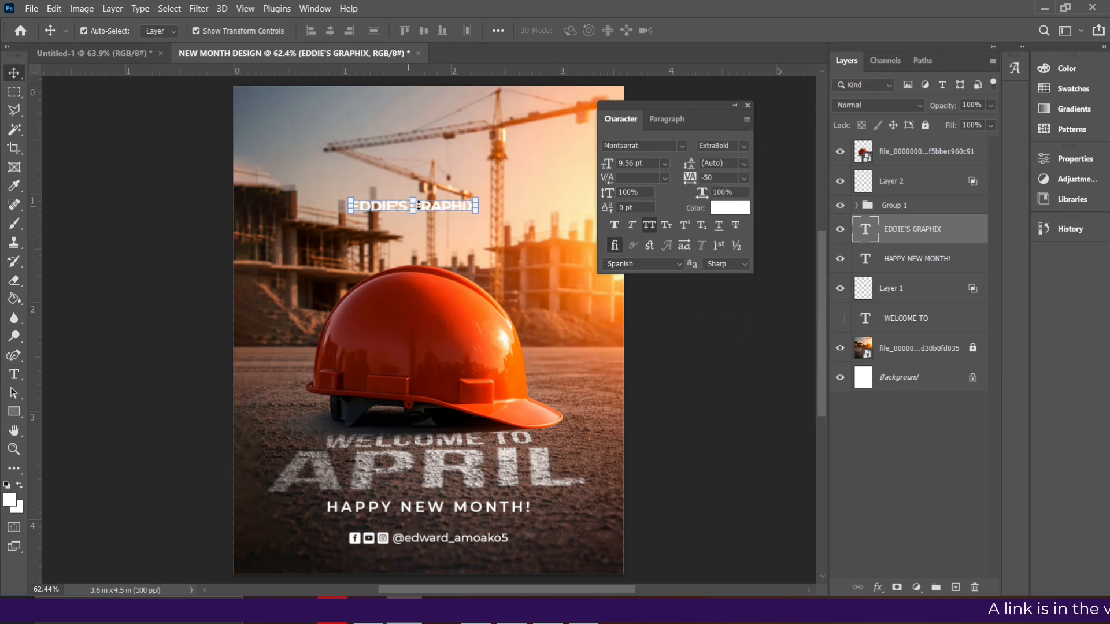
{"action": "left_click_drag", "start_coordinate": [434, 206], "coordinate": [455, 220]}
{"action": "left_click", "coordinate": [662, 409]}
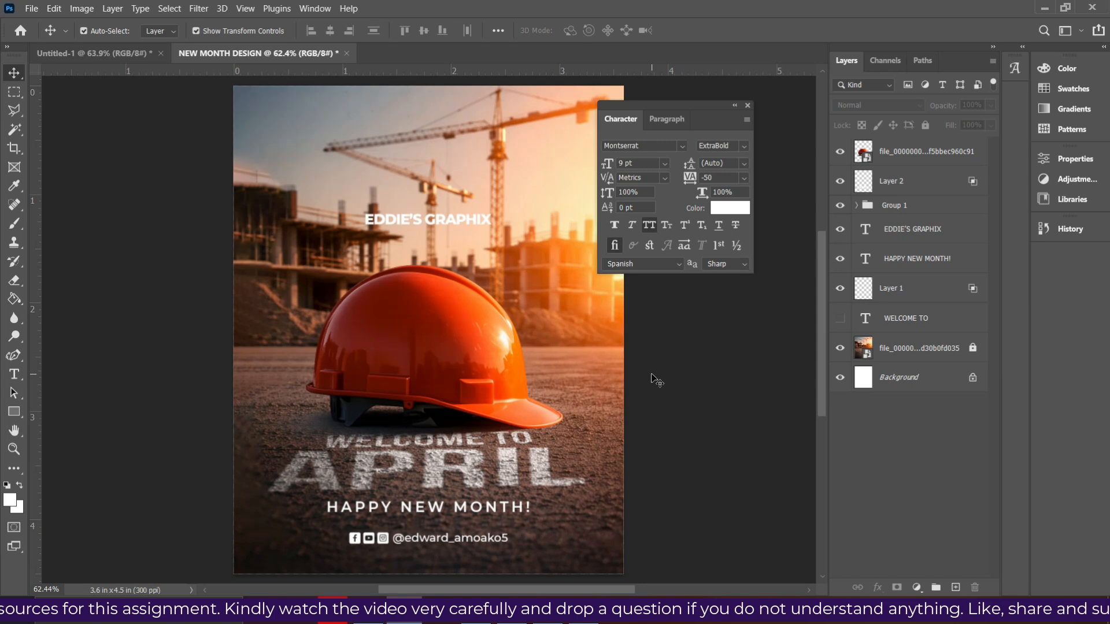
- Export the flyer as a JPG at Great quality to the Desktop, replacing the existing NEW MONTH DESIGN file
{"action": "left_click", "coordinate": [29, 8]}
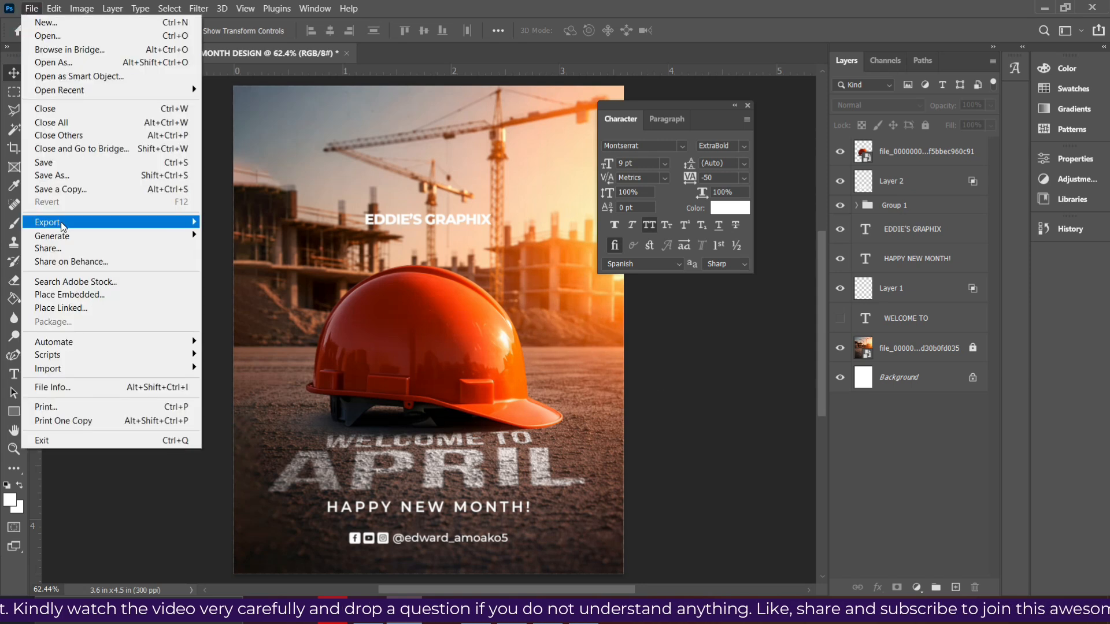
{"action": "mouse_move", "coordinate": [62, 225]}
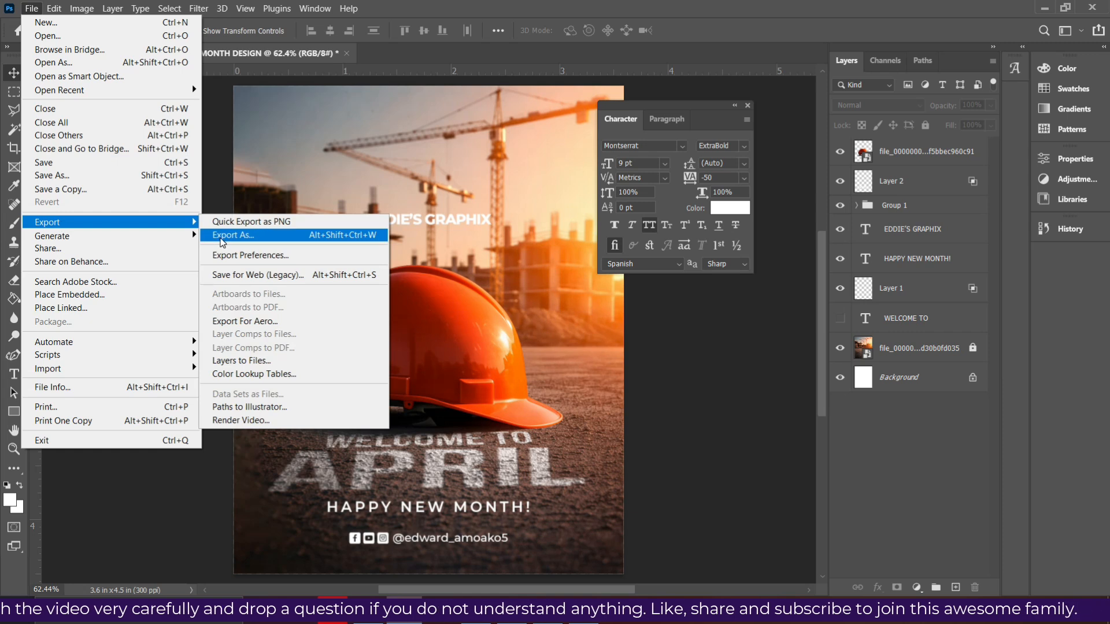
{"action": "left_click", "coordinate": [220, 237]}
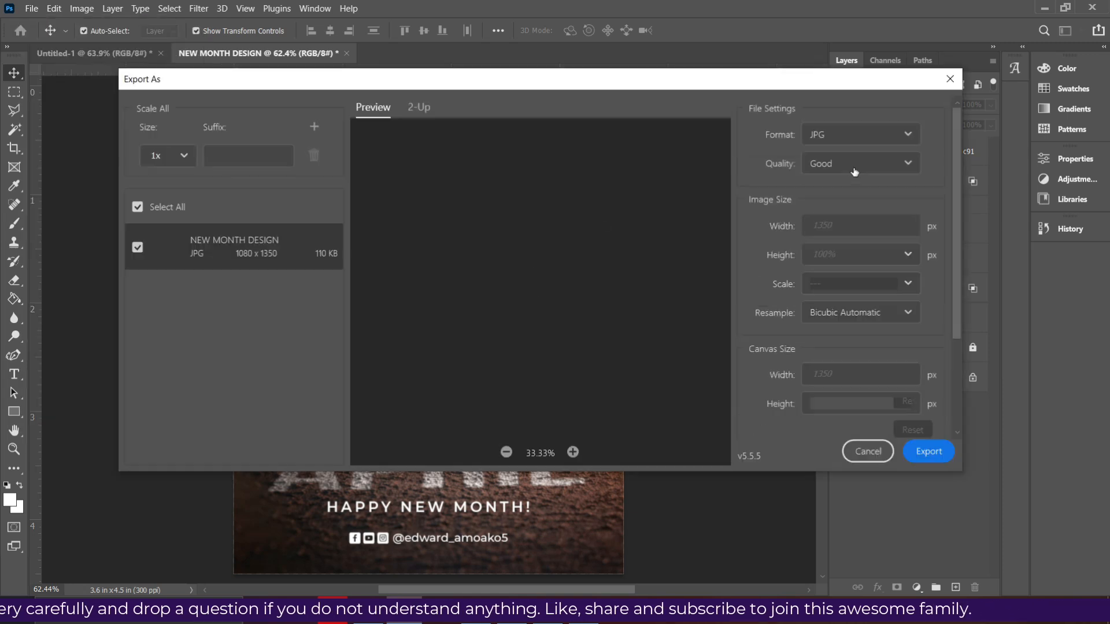
{"action": "left_click", "coordinate": [839, 165]}
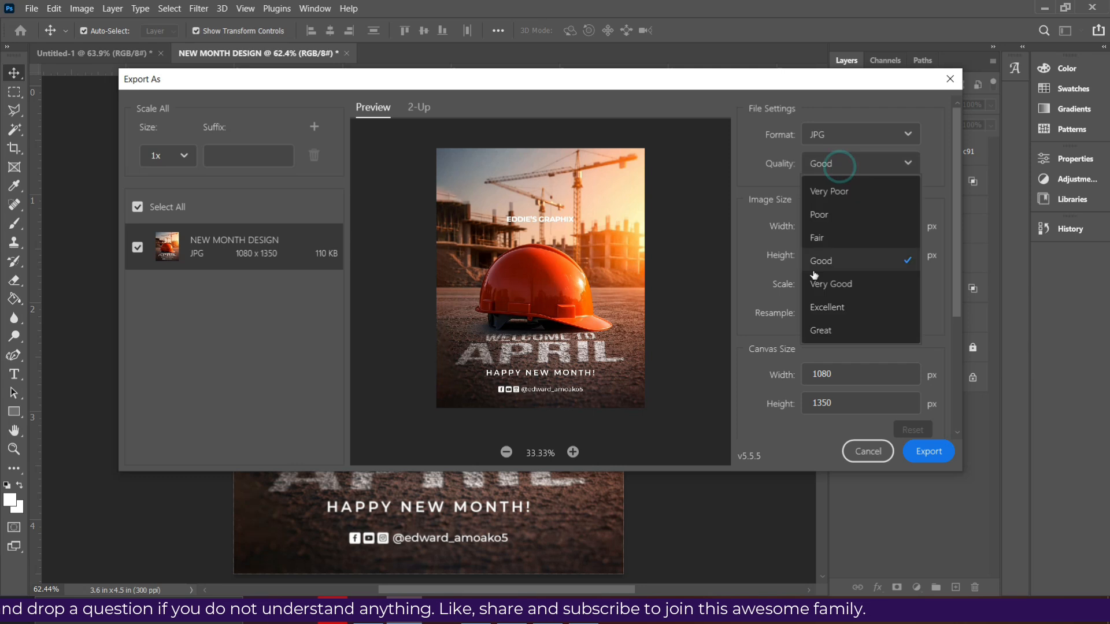
{"action": "left_click", "coordinate": [820, 330]}
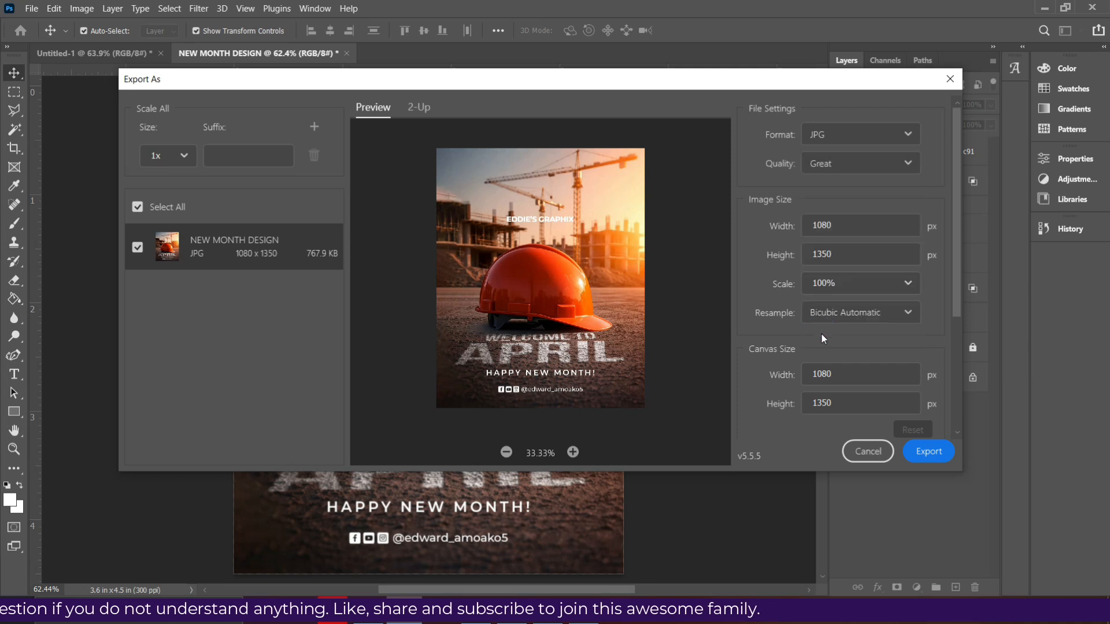
{"action": "left_click", "coordinate": [923, 450]}
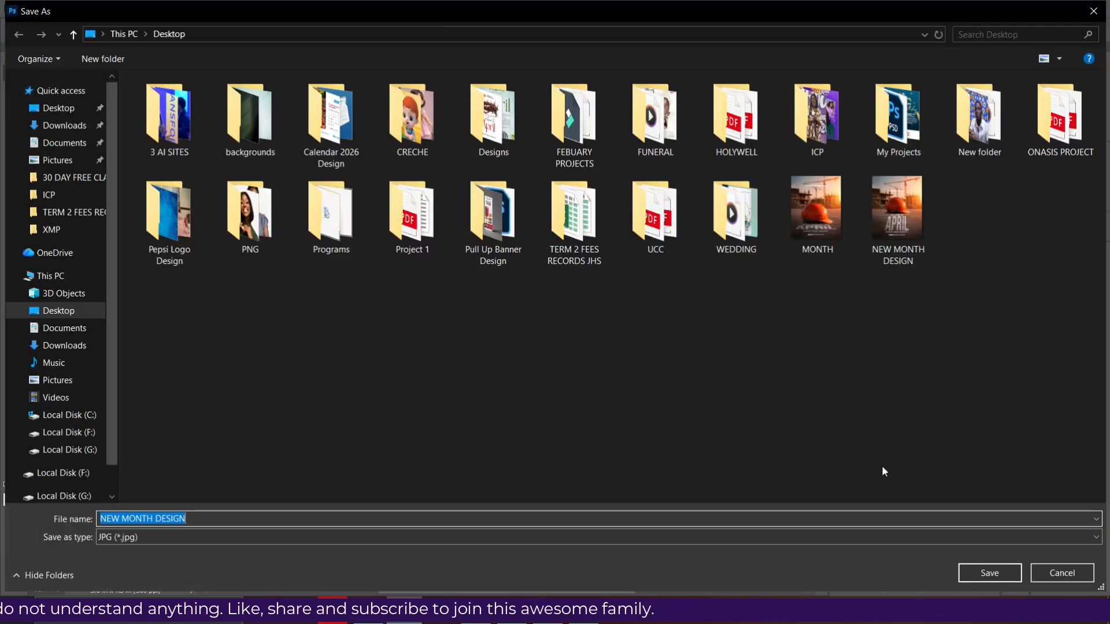
{"action": "double_click", "coordinate": [894, 255]}
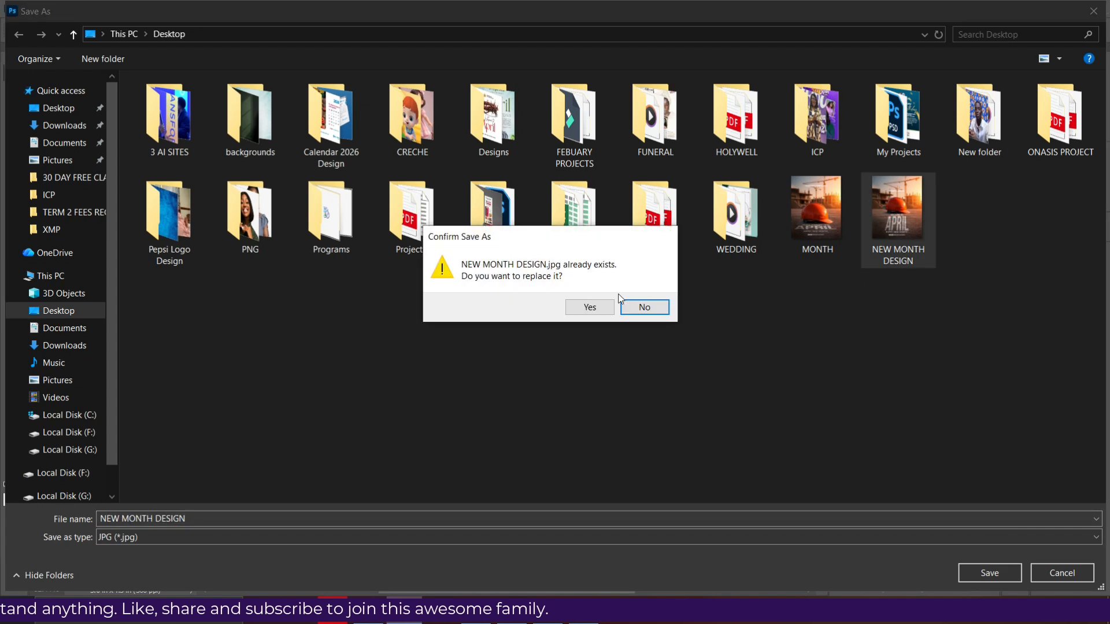
{"action": "left_click", "coordinate": [589, 309]}
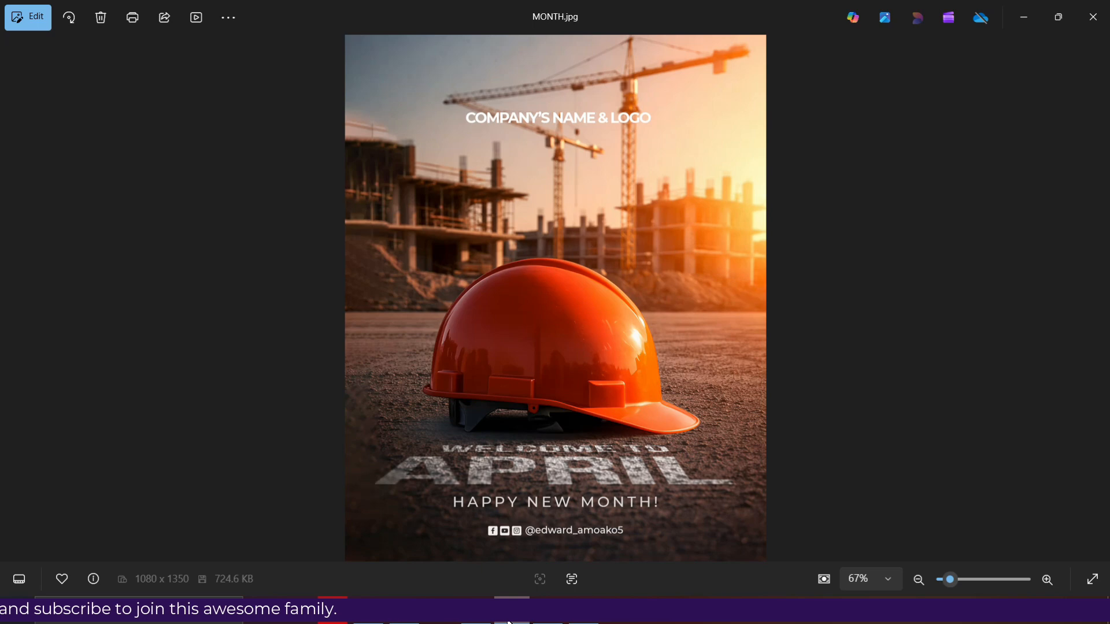
- Switch to File Explorer and open the exported NEW MONTH DESIGN image from the Desktop for viewing
{"action": "left_click", "coordinate": [508, 622]}
{"action": "left_click", "coordinate": [373, 622]}
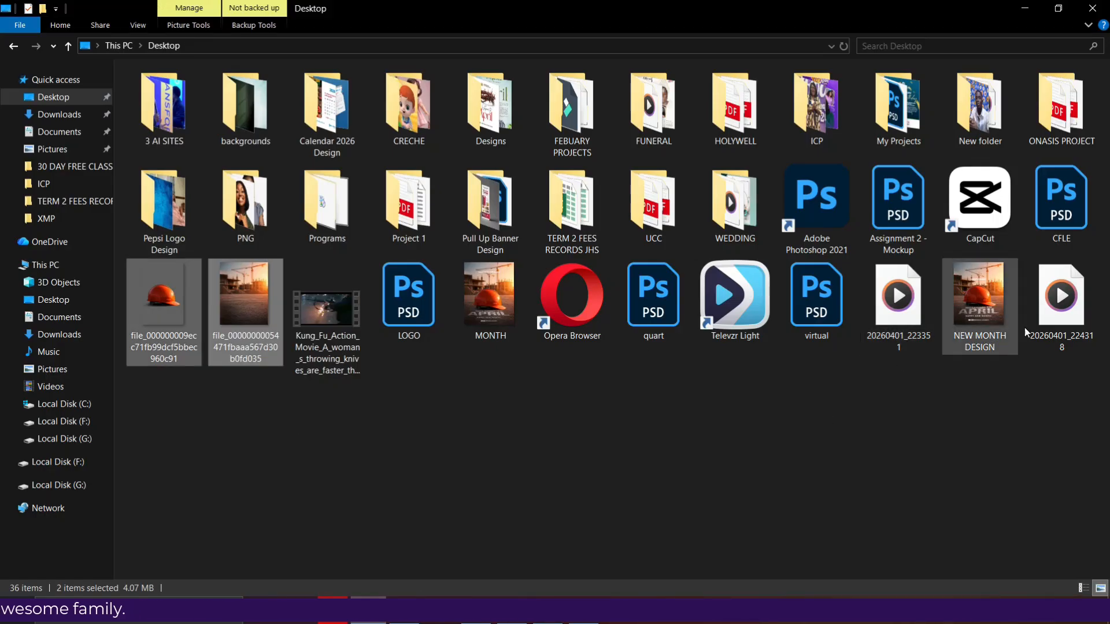
{"action": "double_click", "coordinate": [976, 296]}
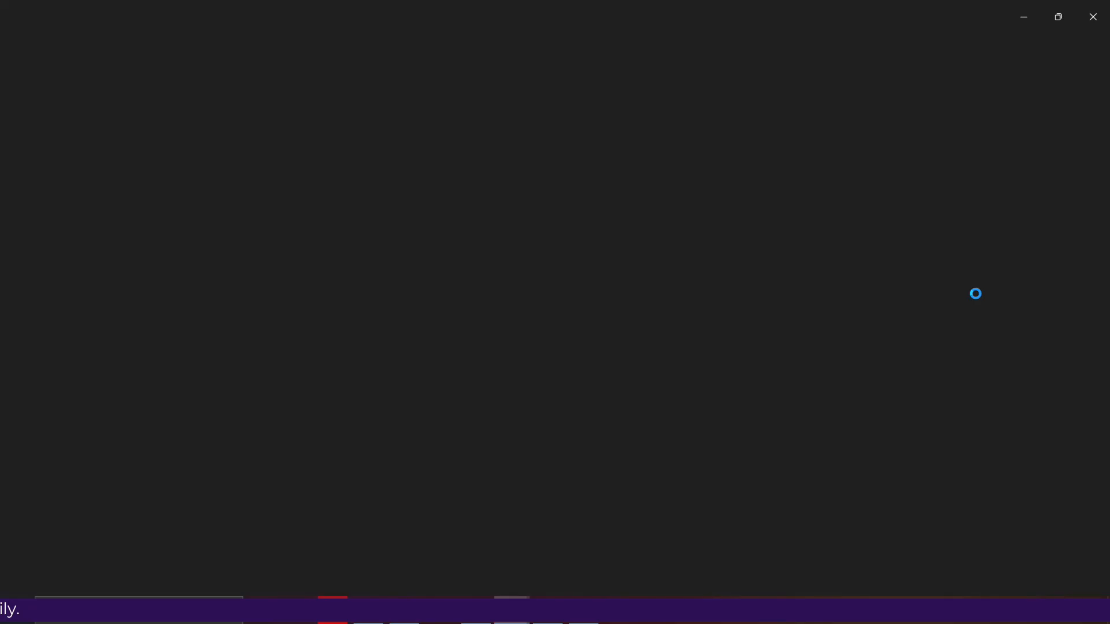